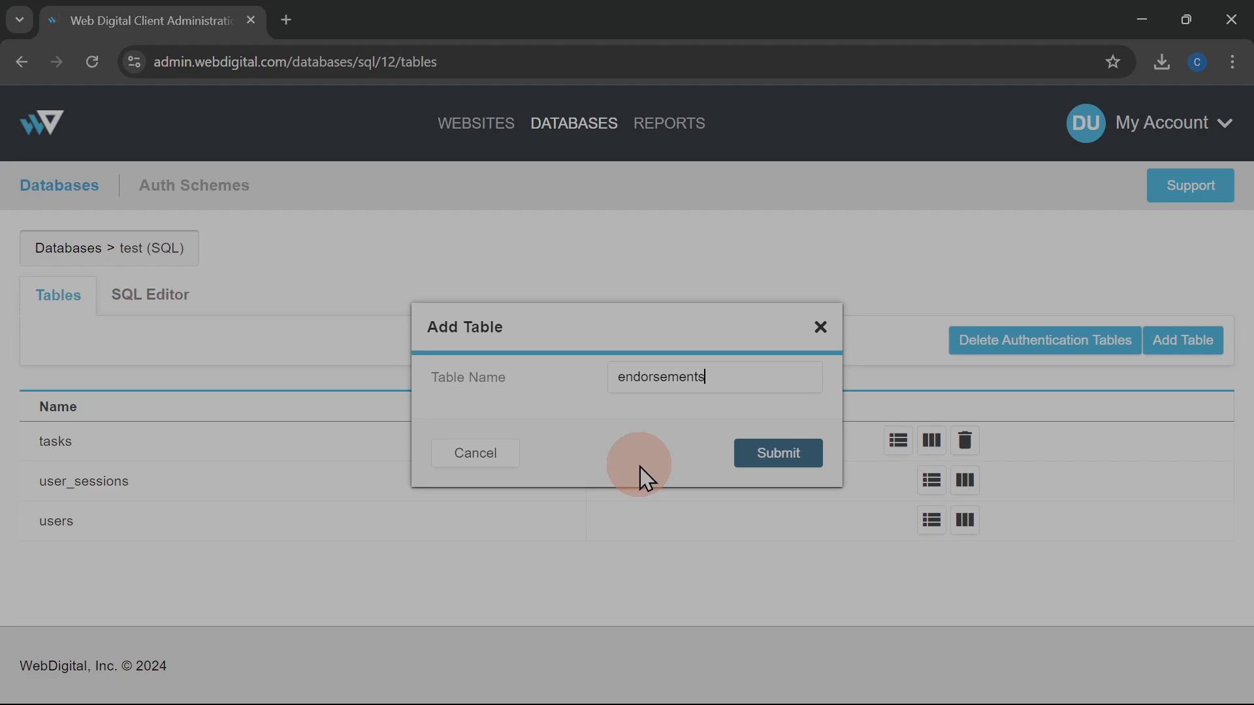
Add a table named endorsements to the test SQL database and open its columns for editing
left_click(796, 465)
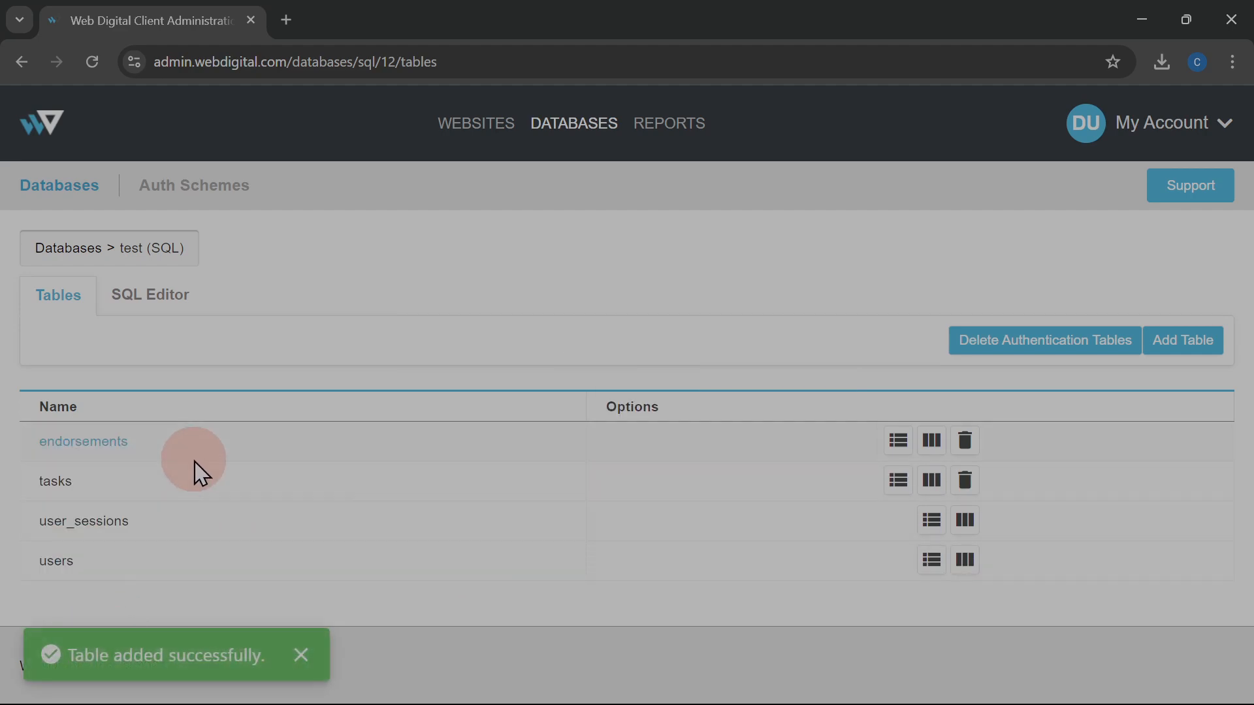
left_click(305, 655)
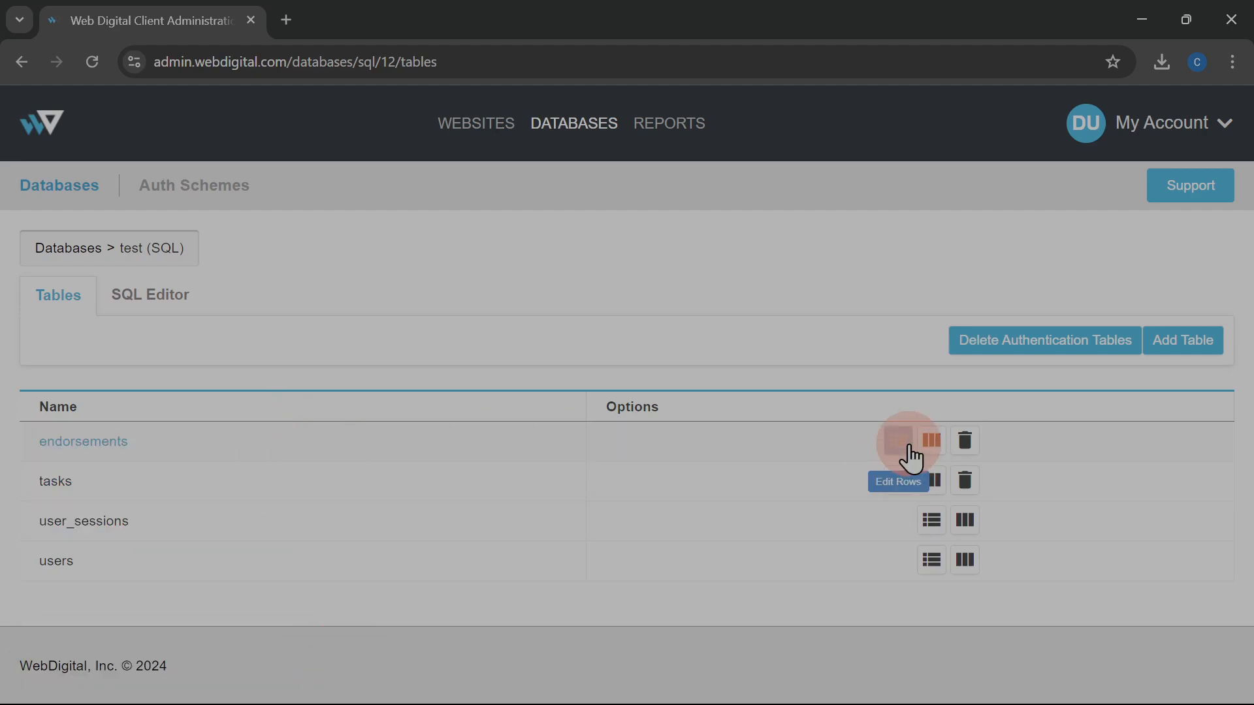
left_click(932, 442)
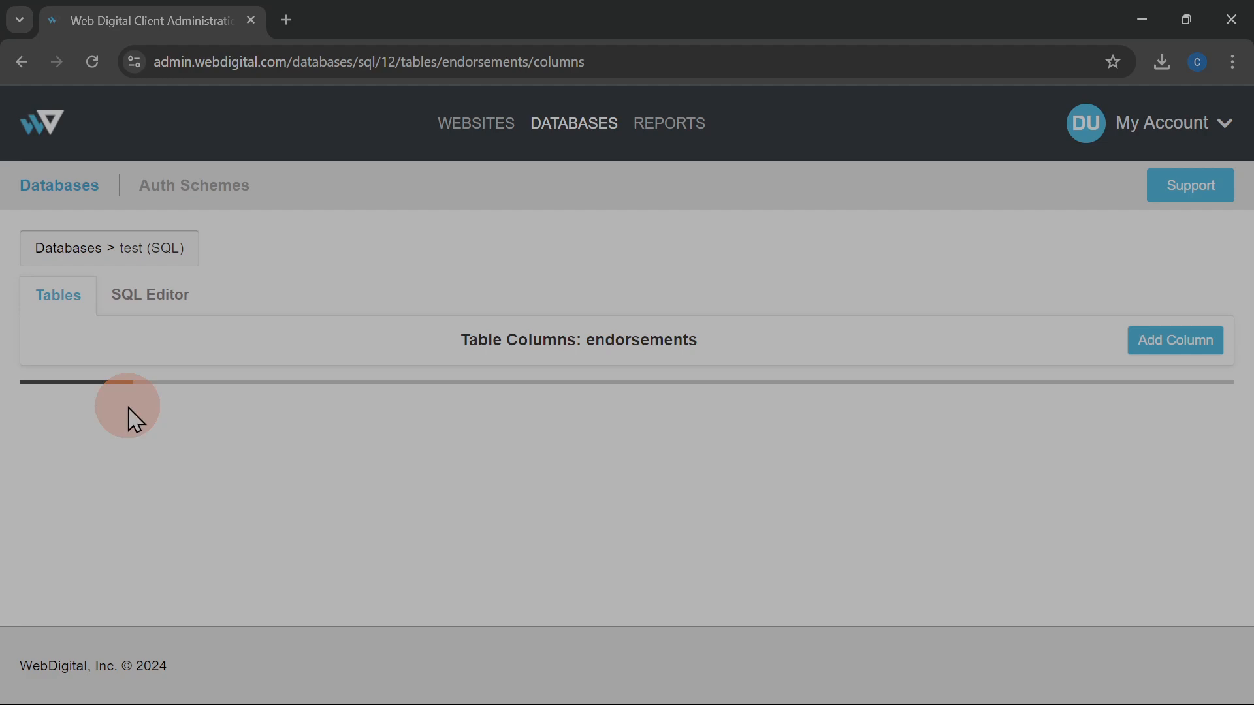
Add a column called name to the endorsements table as a Variable Length String (4000 max) with length 100
left_click(1172, 344)
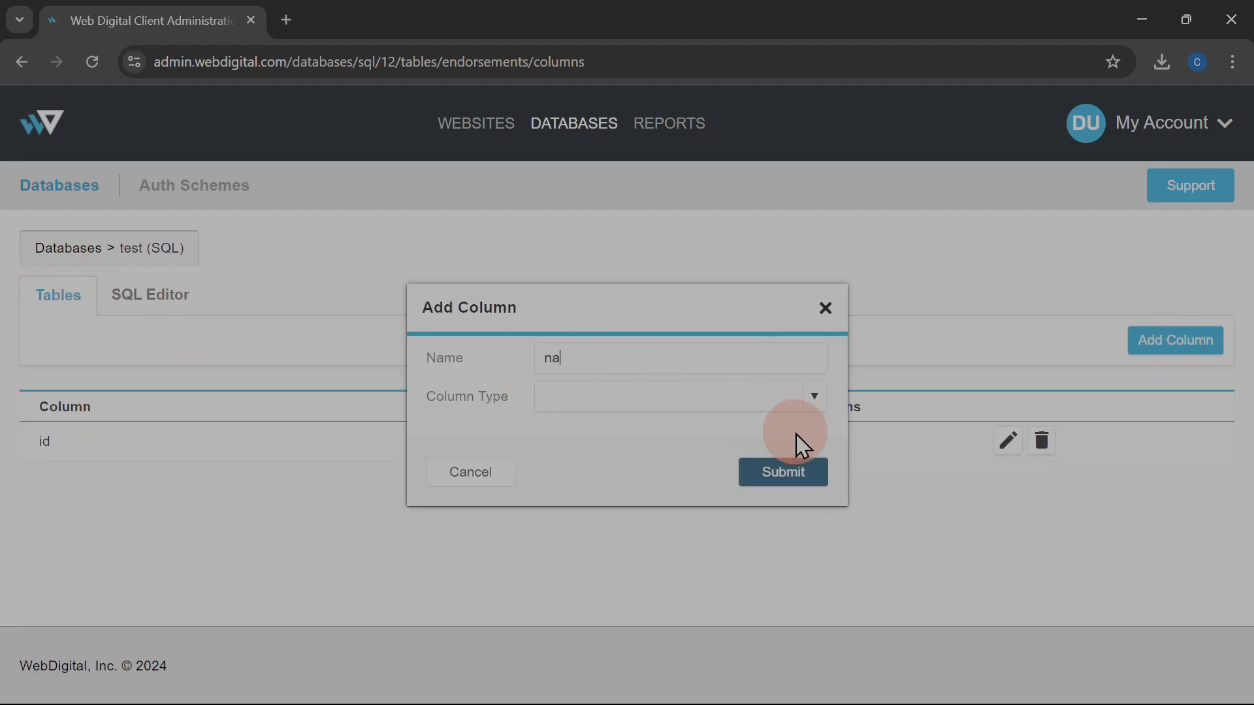
left_click(727, 408)
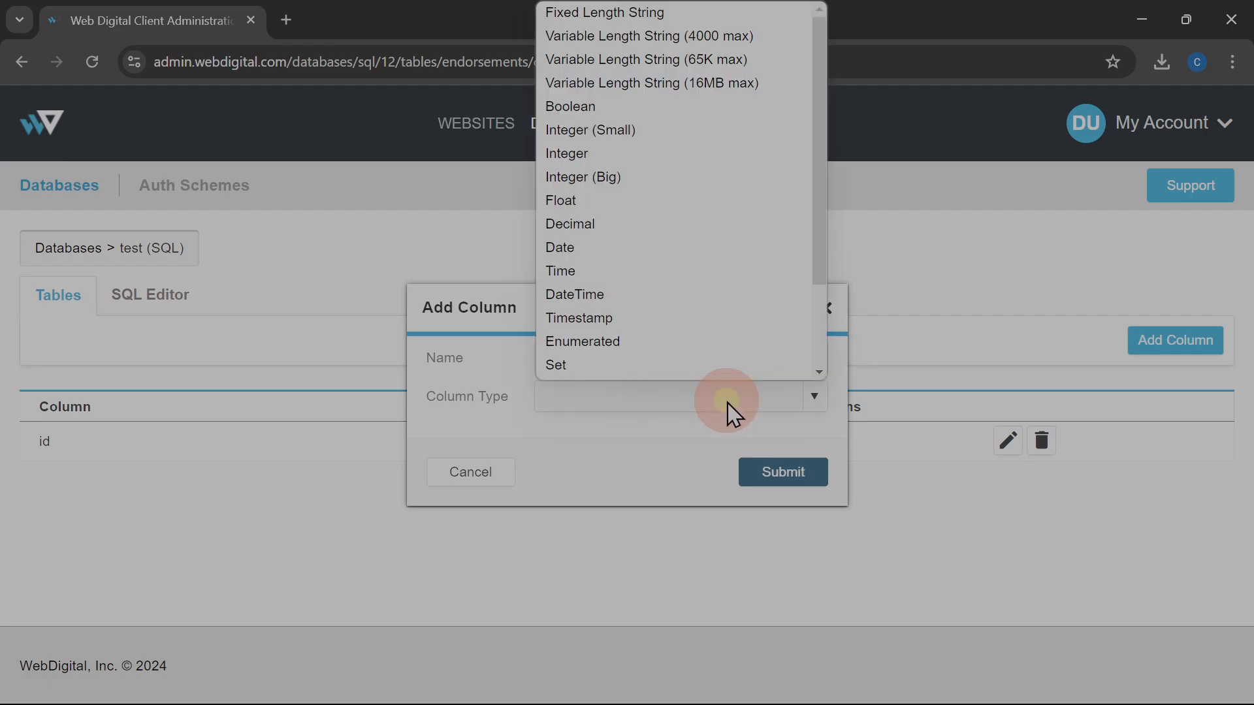
scroll(700, 92, "down", 1)
scroll(679, 66, "up", 1)
left_click(681, 36)
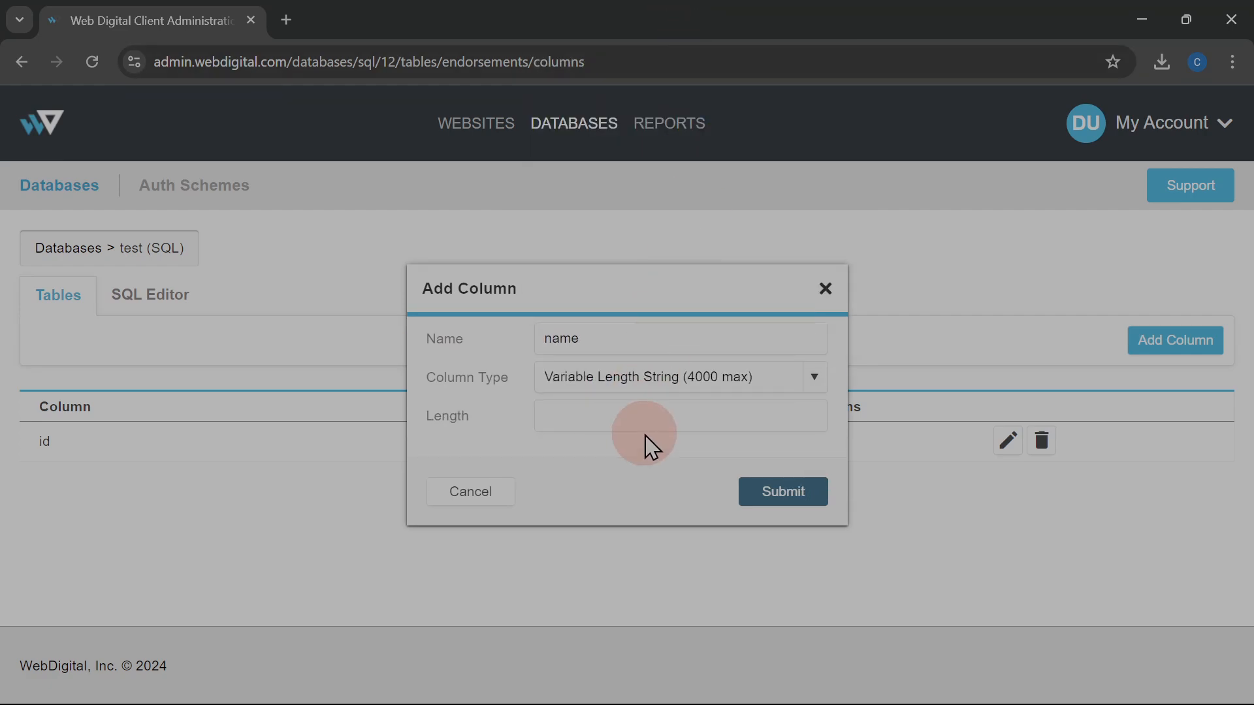
type("100")
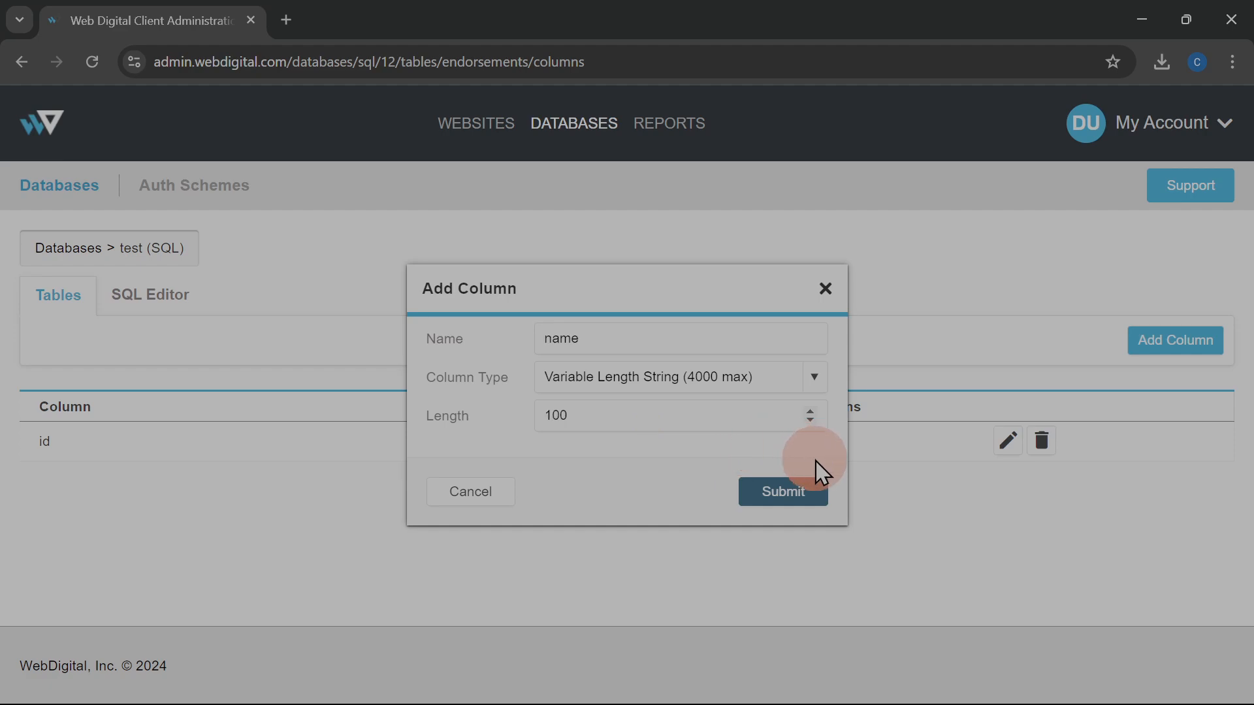
left_click(807, 491)
Add a column called comments to the endorsements table as a Variable Length String (4000 max) with length 4000
left_click(1200, 359)
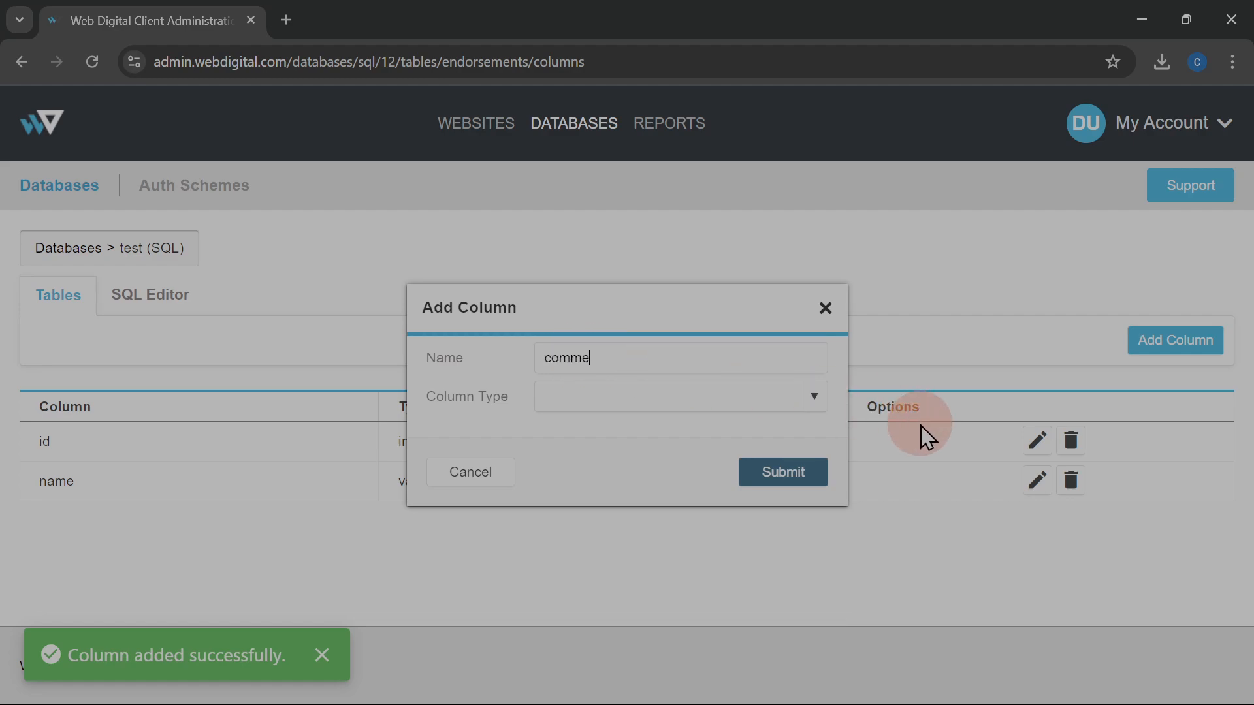
left_click(636, 402)
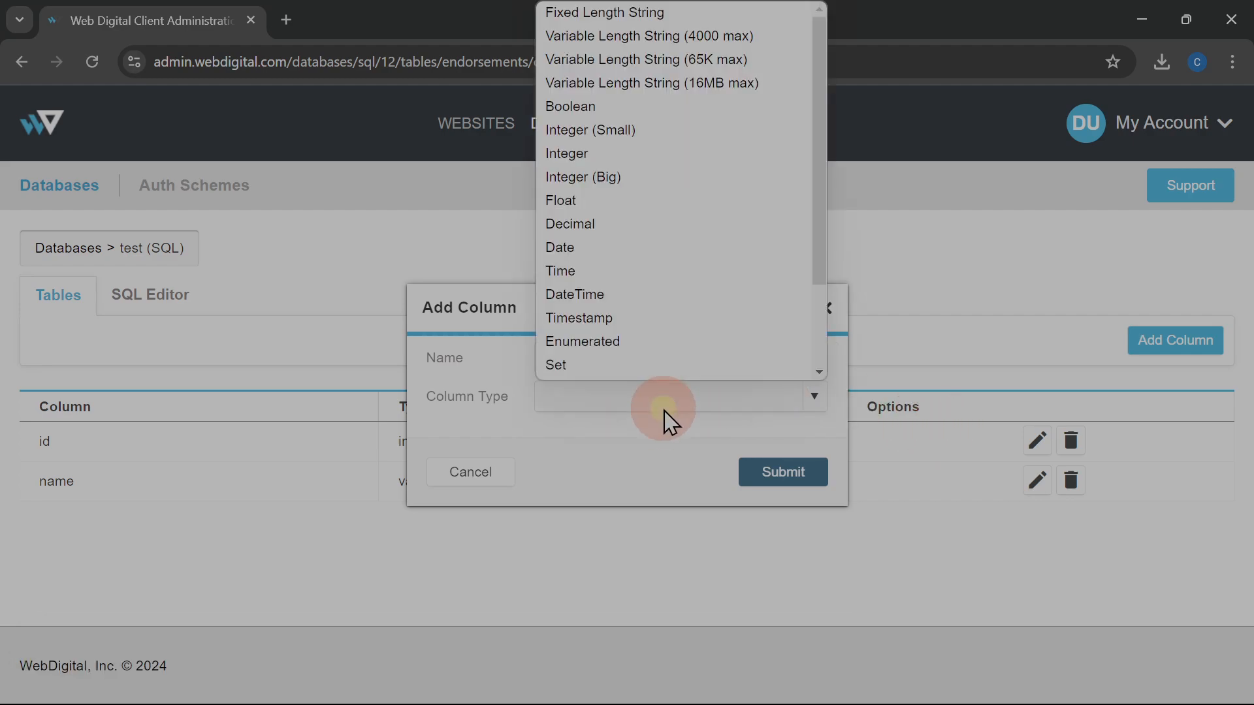
scroll(673, 196, "down", 1)
left_click(685, 25)
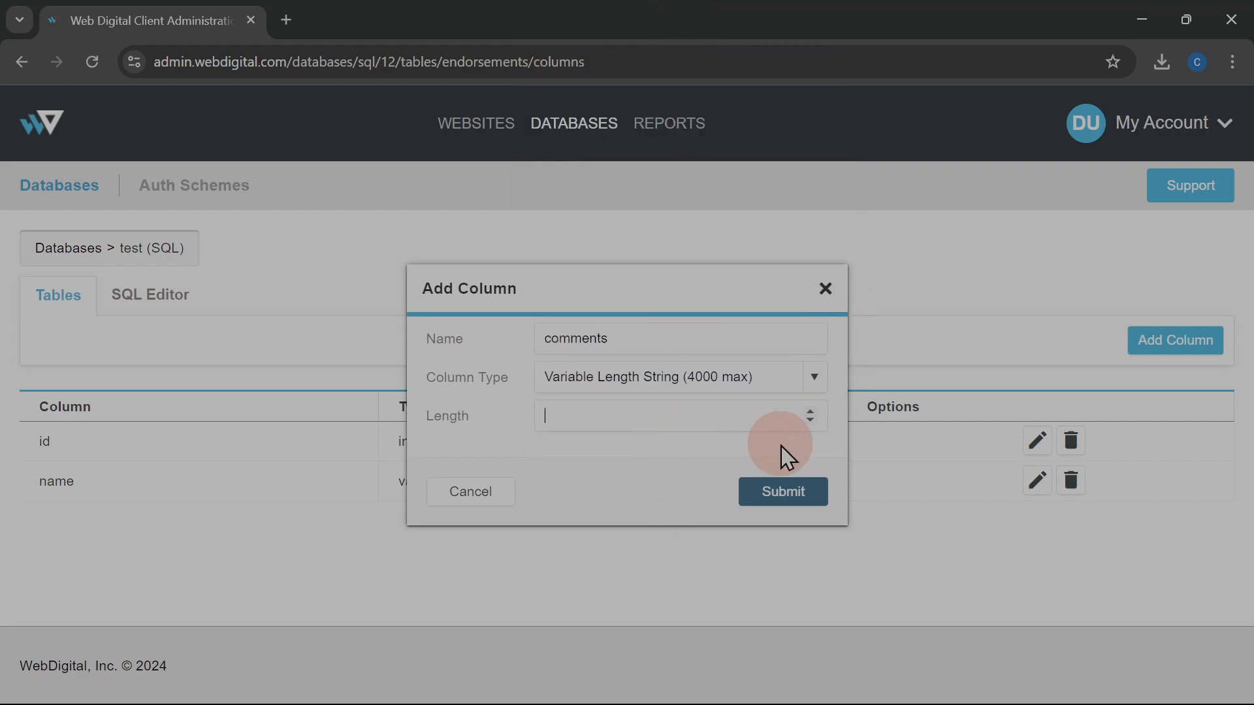
type("4000")
left_click(821, 472)
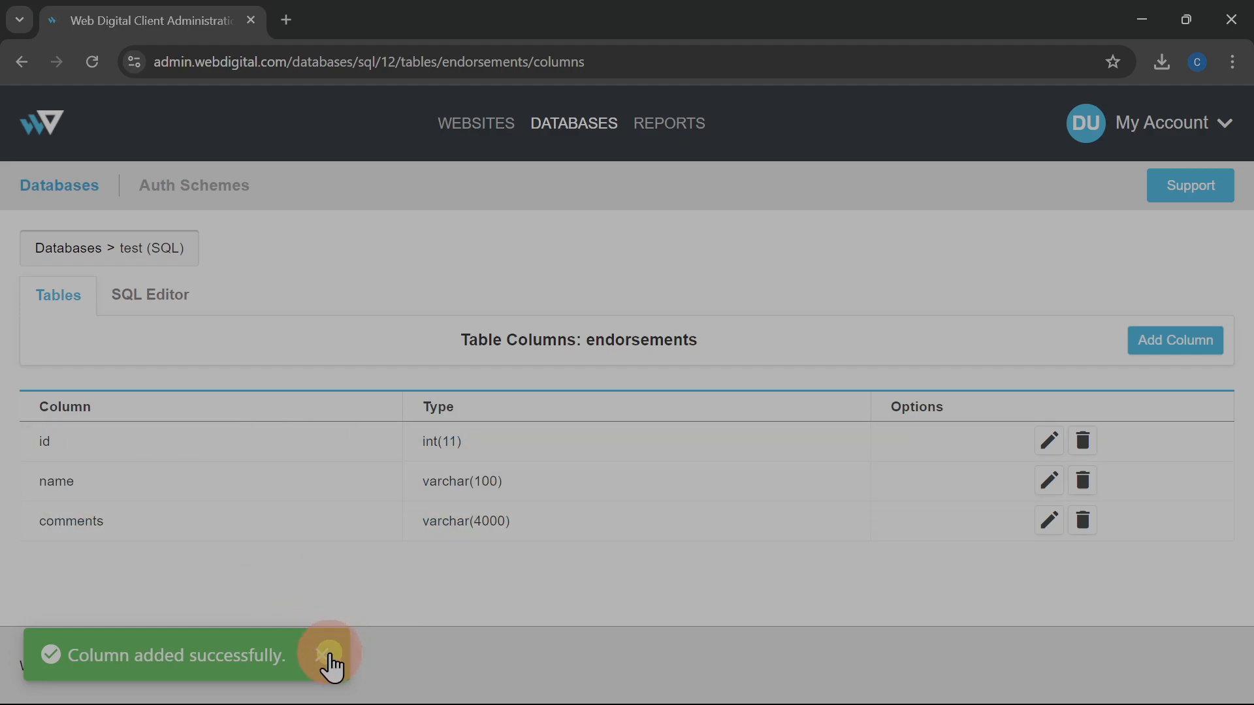
left_click(327, 655)
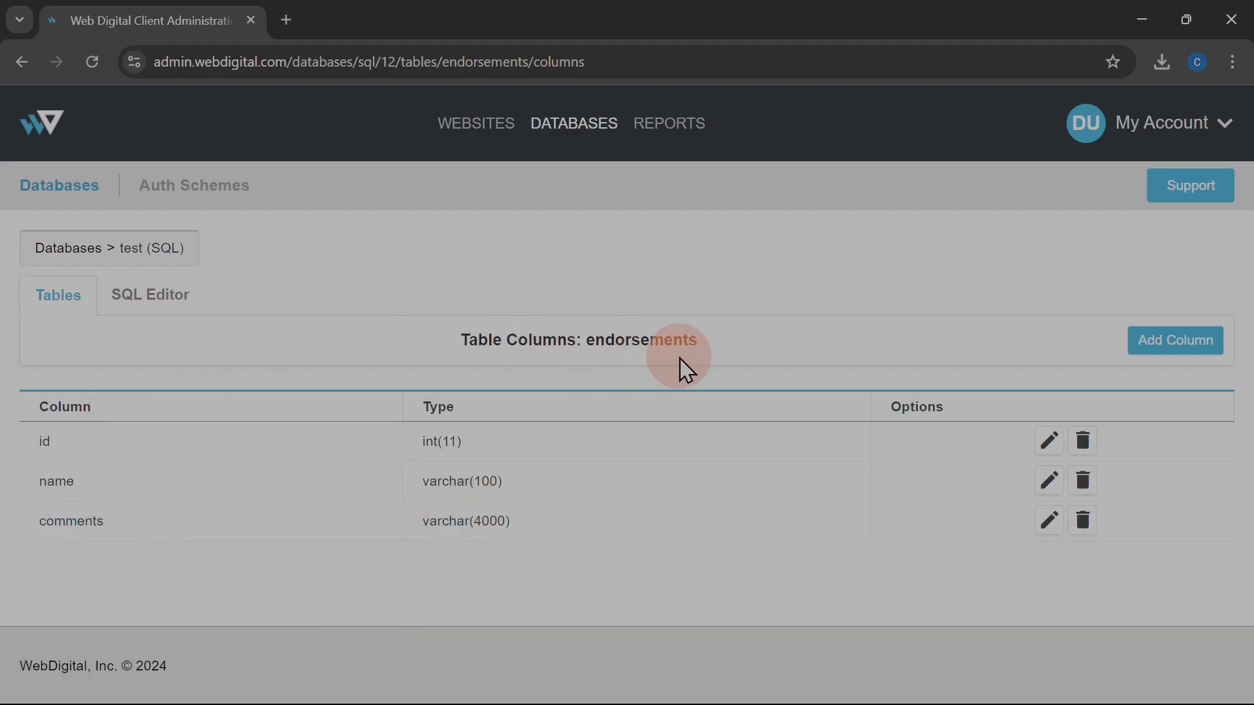
Create a new website named endorsements from the Blank Template
left_click(479, 126)
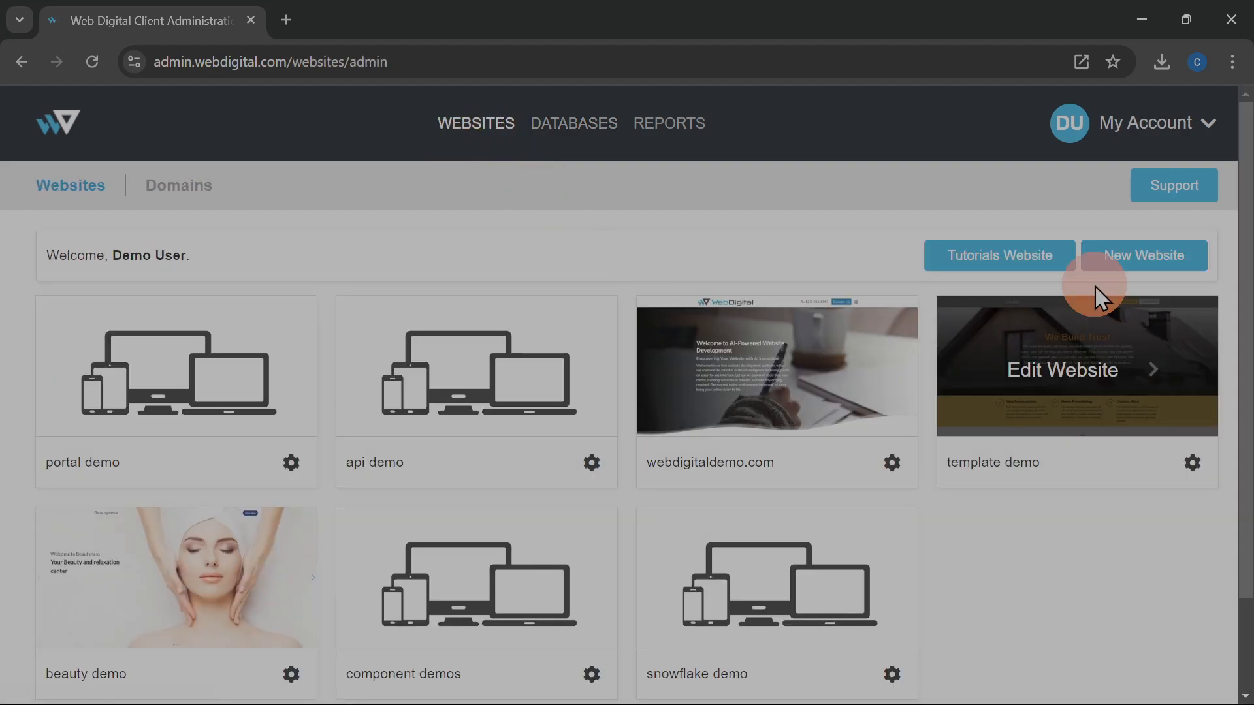
left_click(1166, 260)
left_click(1081, 269)
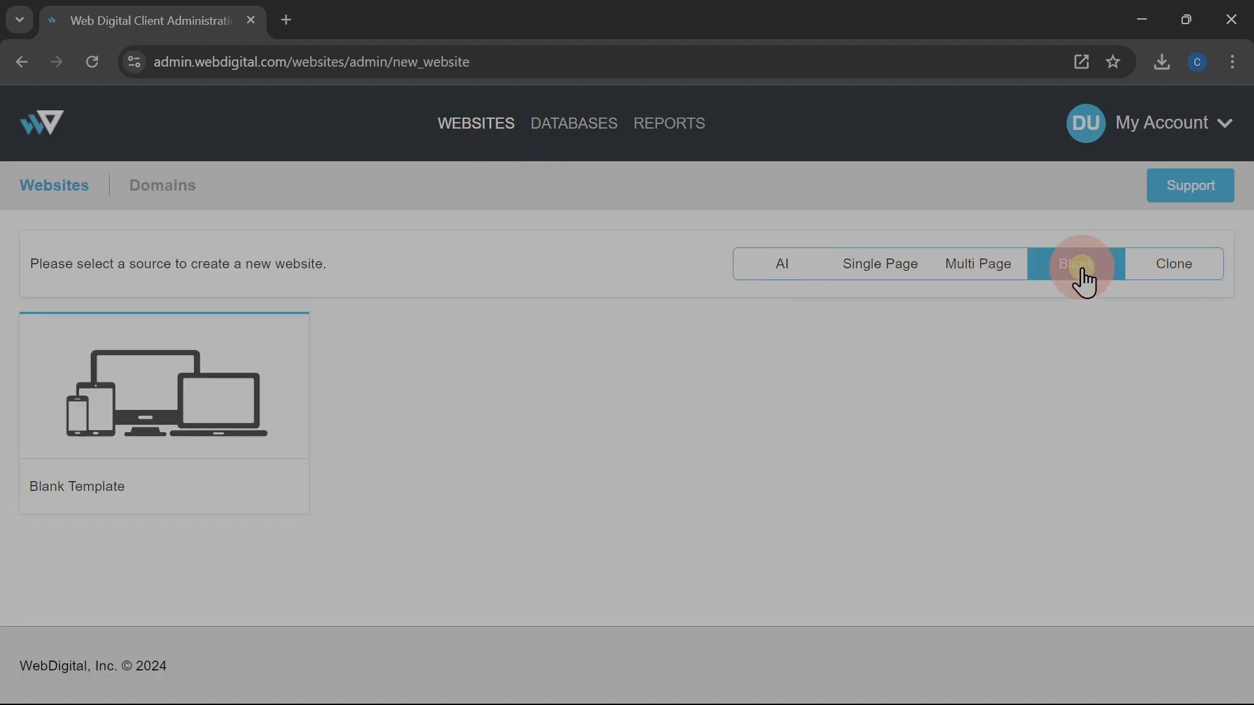
left_click(163, 401)
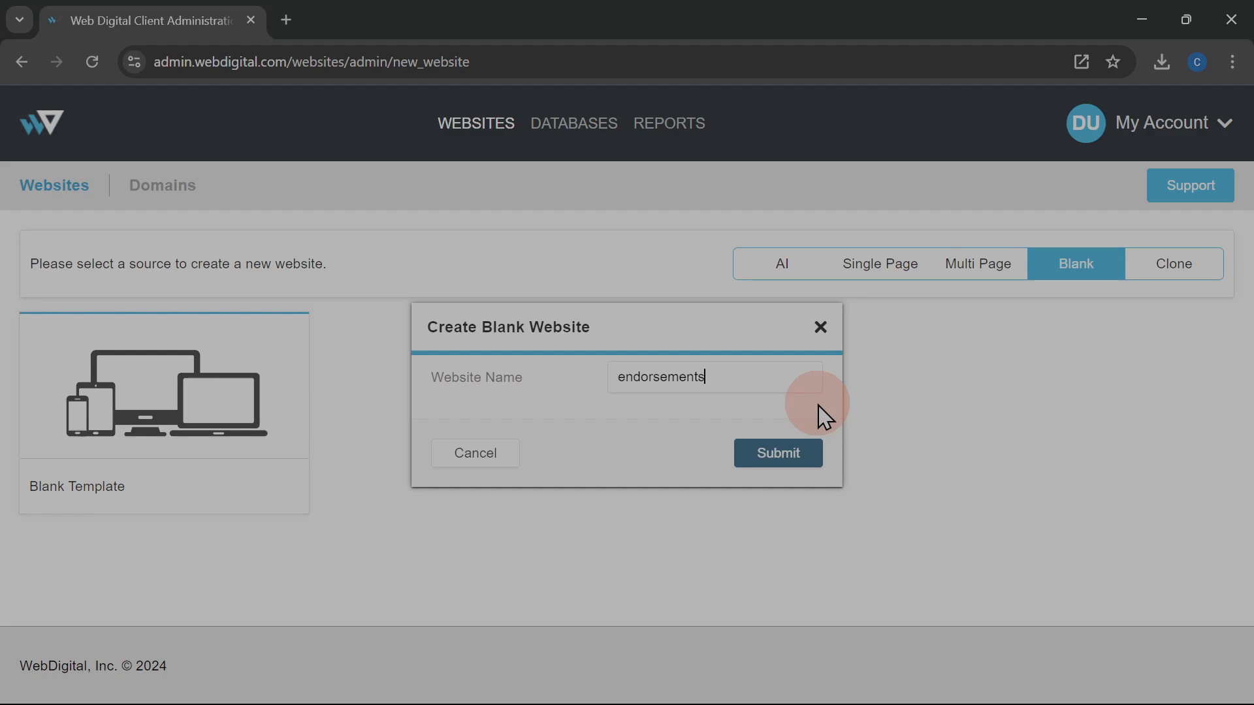
left_click(798, 457)
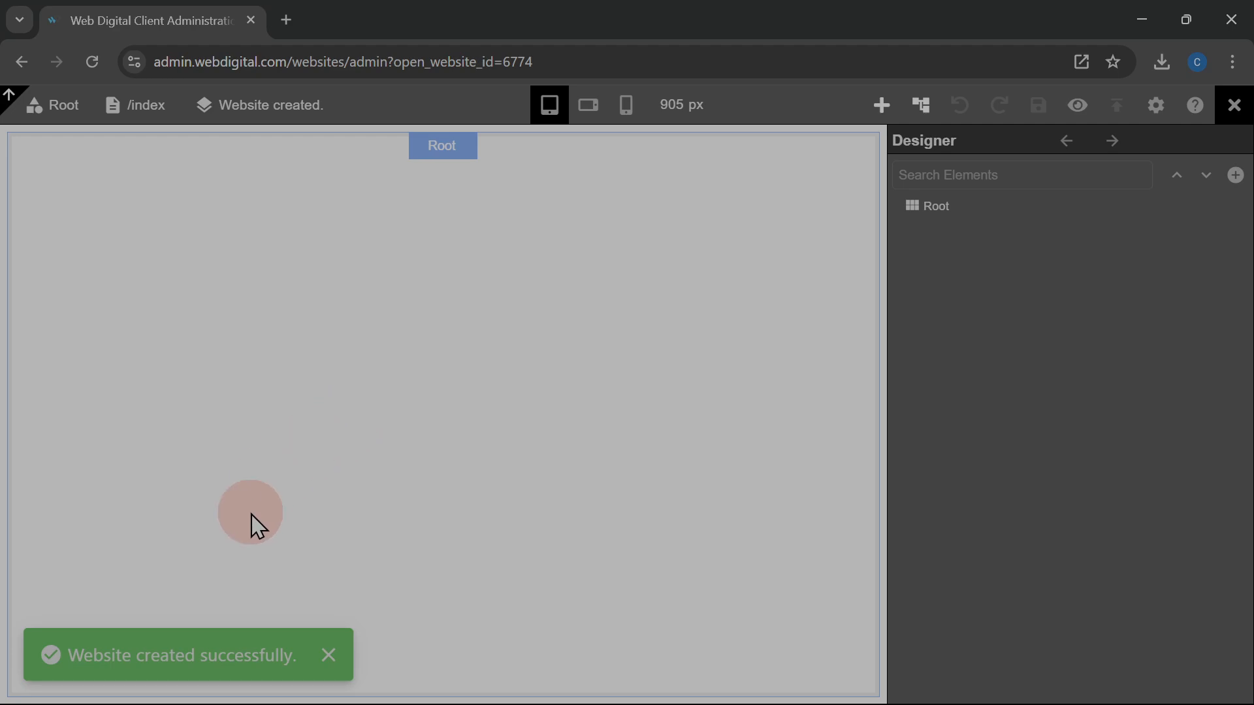
left_click(329, 657)
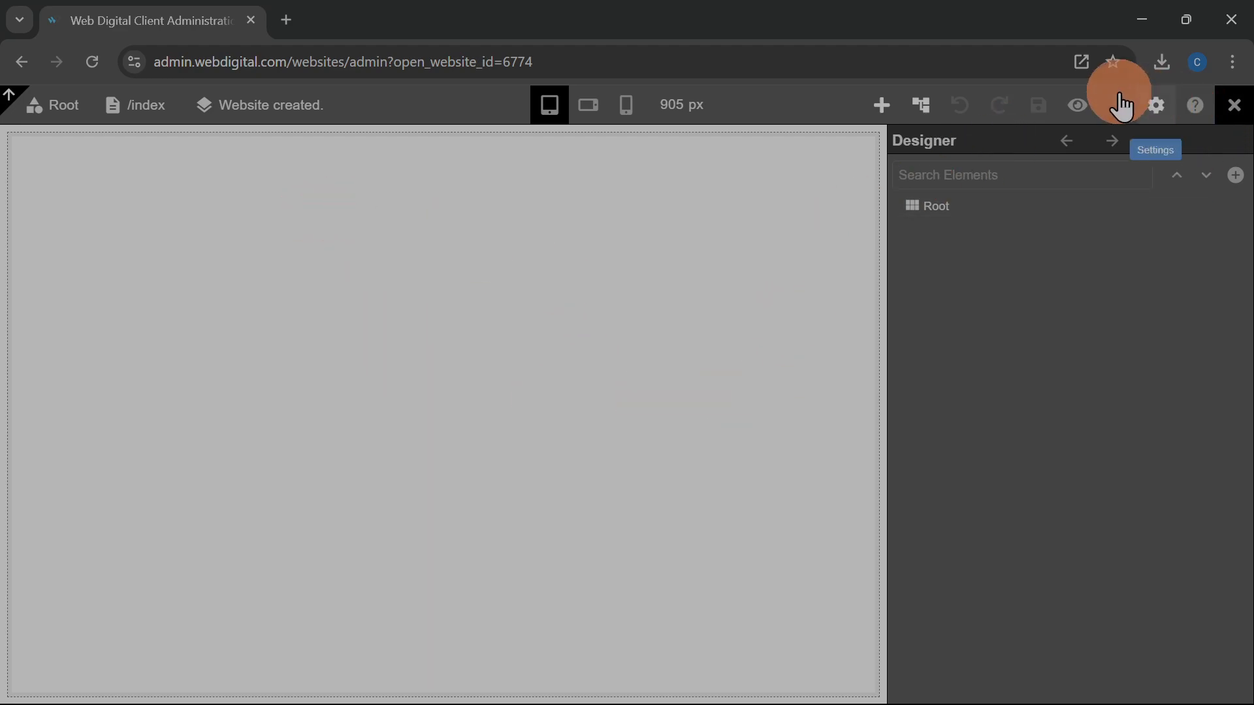
Set the website's SQL DB to test in the website settings and save the site
left_click(1156, 114)
left_click(1148, 182)
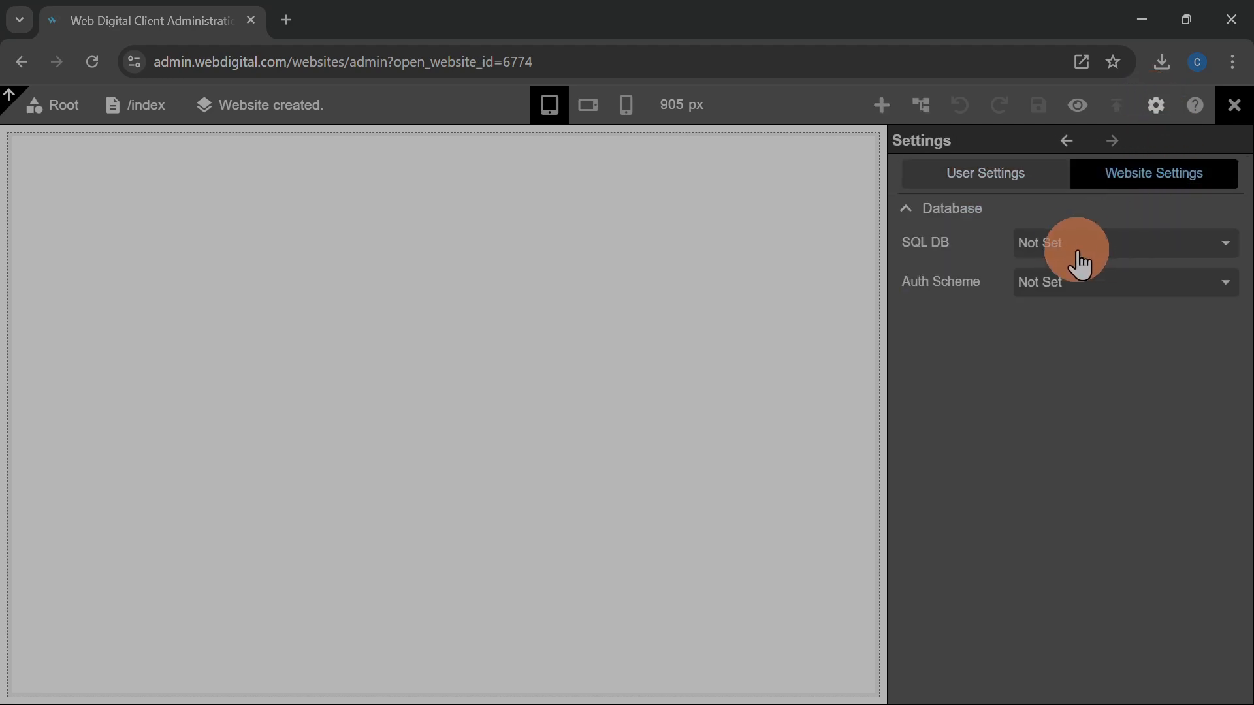
left_click(1077, 252)
left_click(1087, 312)
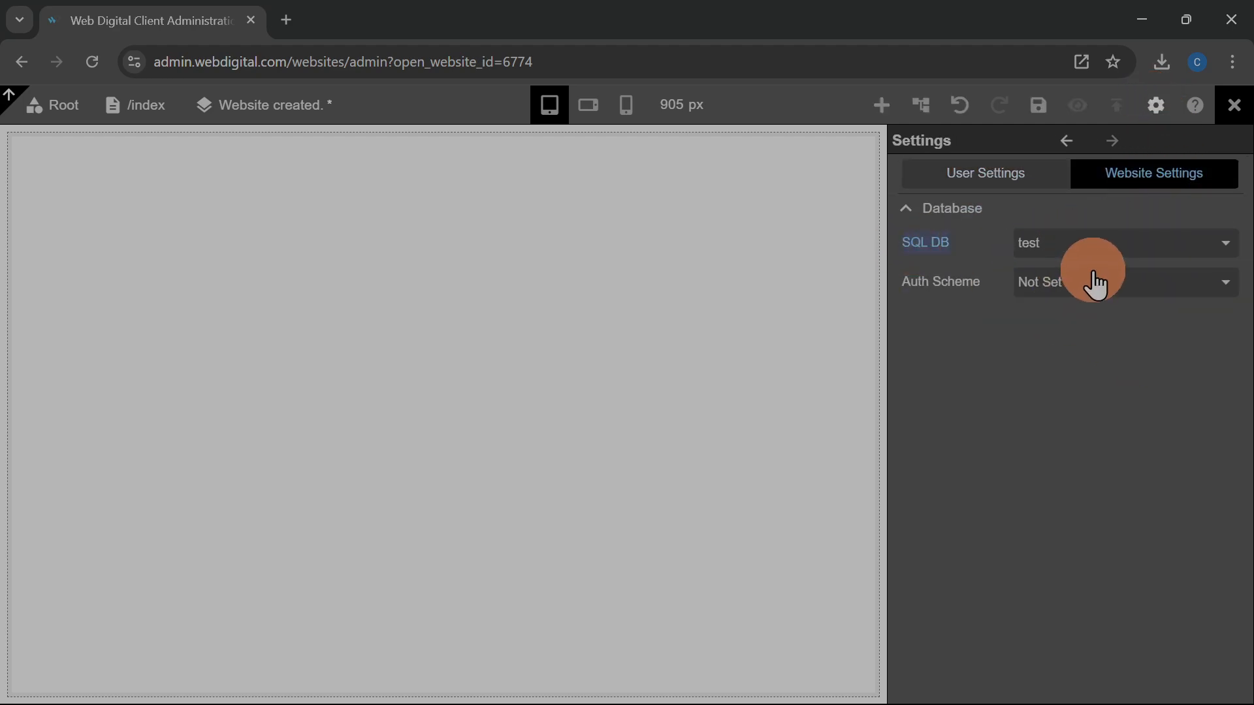
left_click(1037, 107)
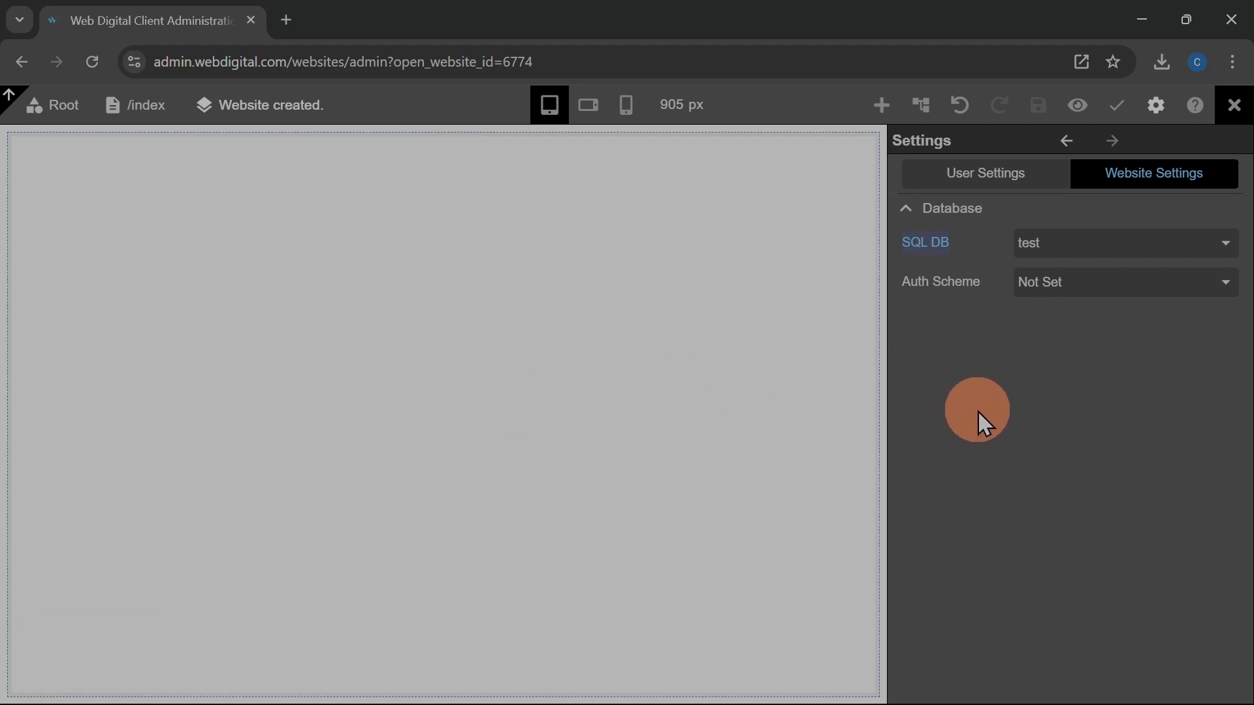
Add a heading to the empty page and change its text to "Endorsements for Cause"
left_click(881, 105)
left_click_drag(939, 277, 366, 252)
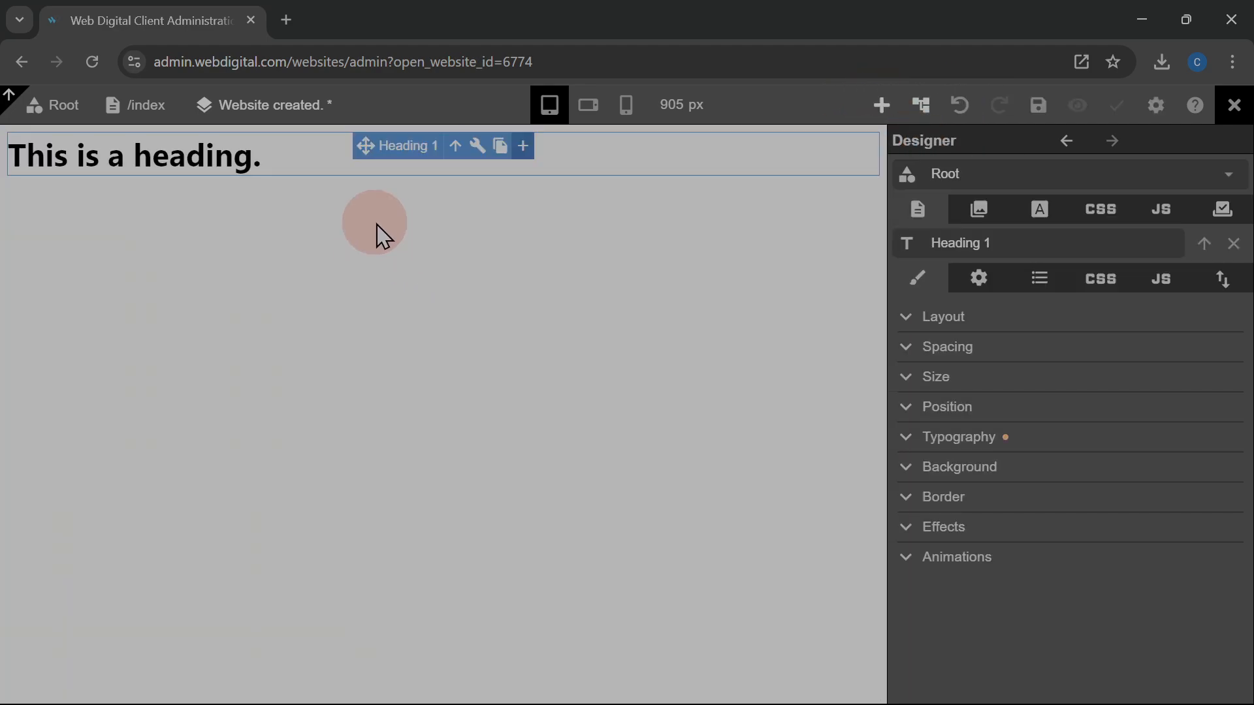
left_click(126, 155)
key("ctrl+a")
type("E")
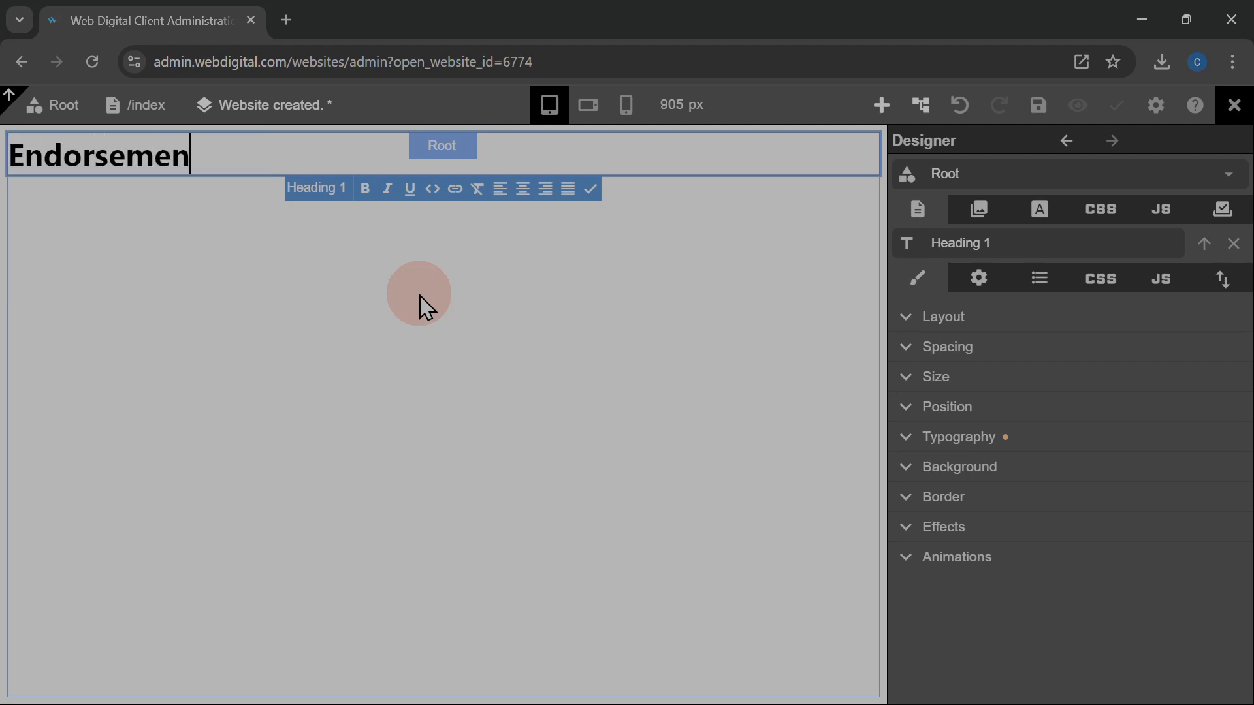
type("ndorsements for Cau")
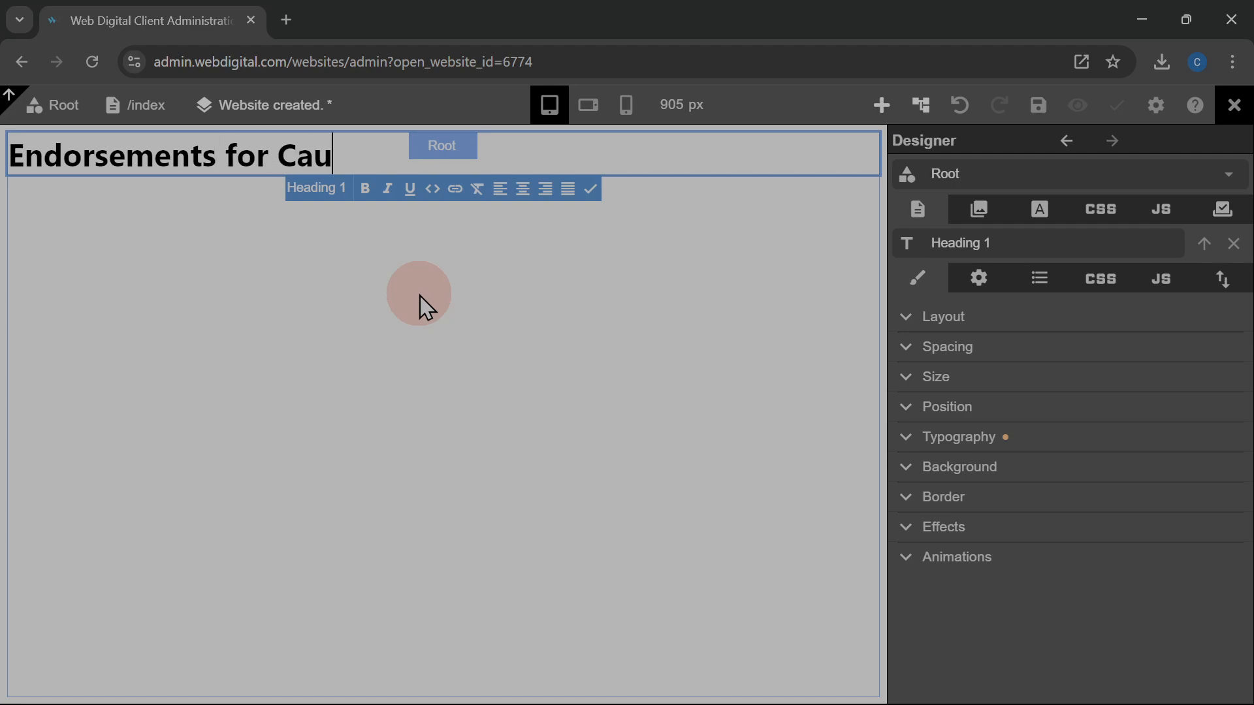
type("se")
key("Escape")
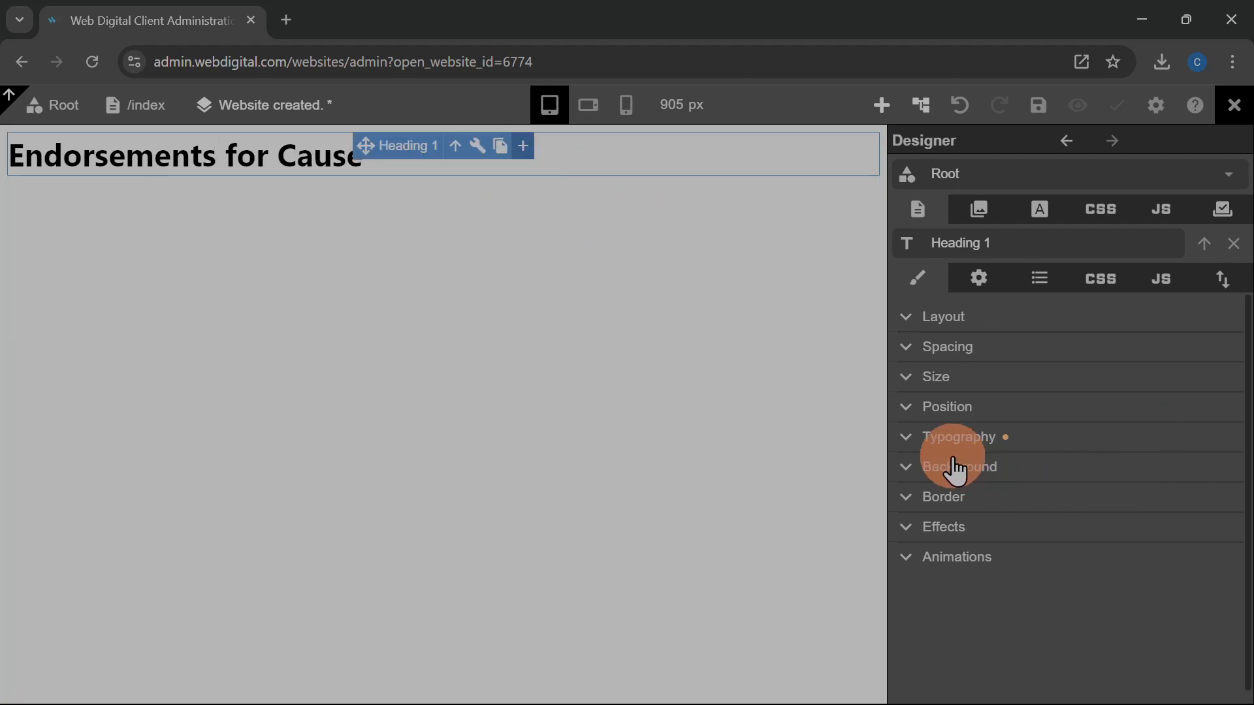
Center-align the page heading and save the website
left_click(940, 439)
left_click(1199, 559)
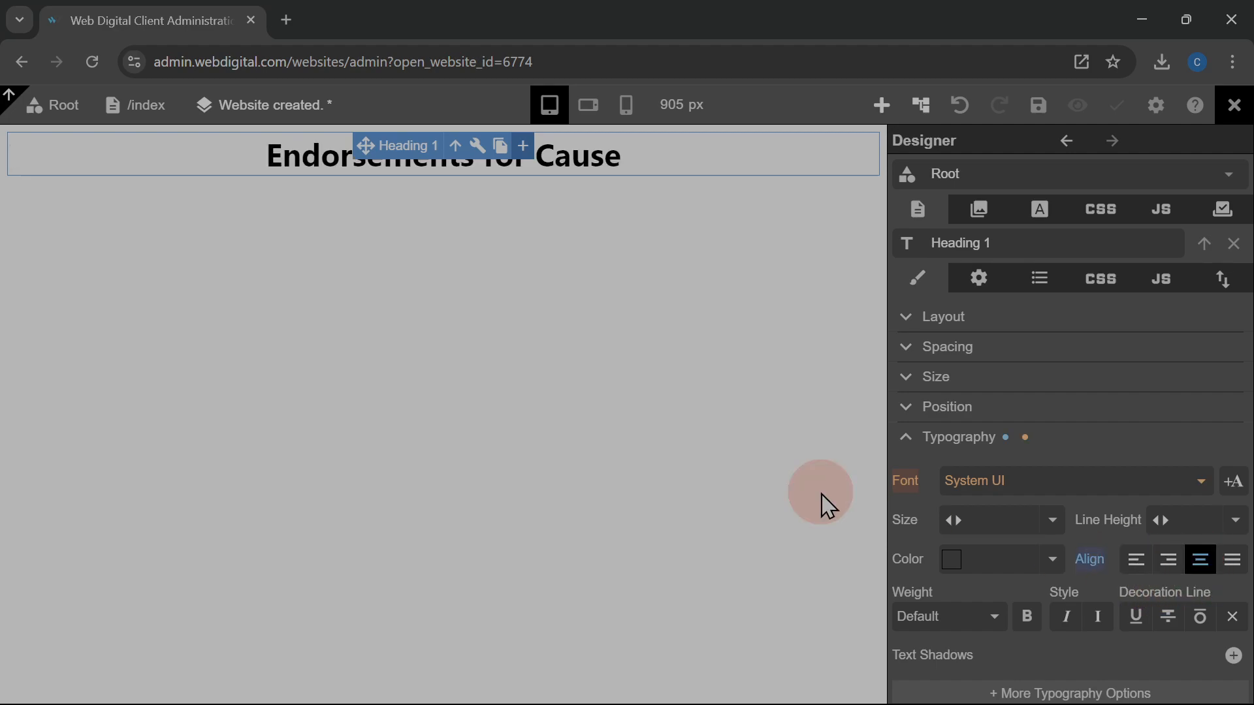
left_click(1039, 107)
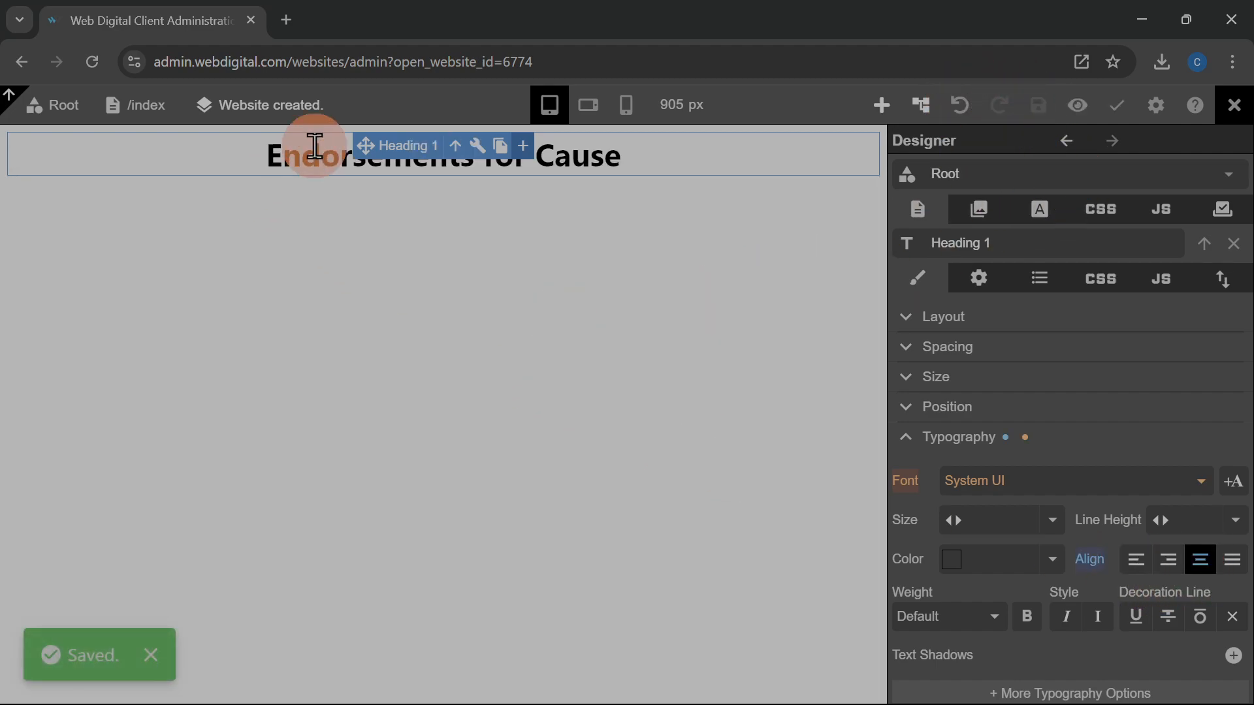
Add a paragraph below the heading, fill it with generated lorem ipsum text, and save the website
left_click(882, 106)
left_click(1048, 271)
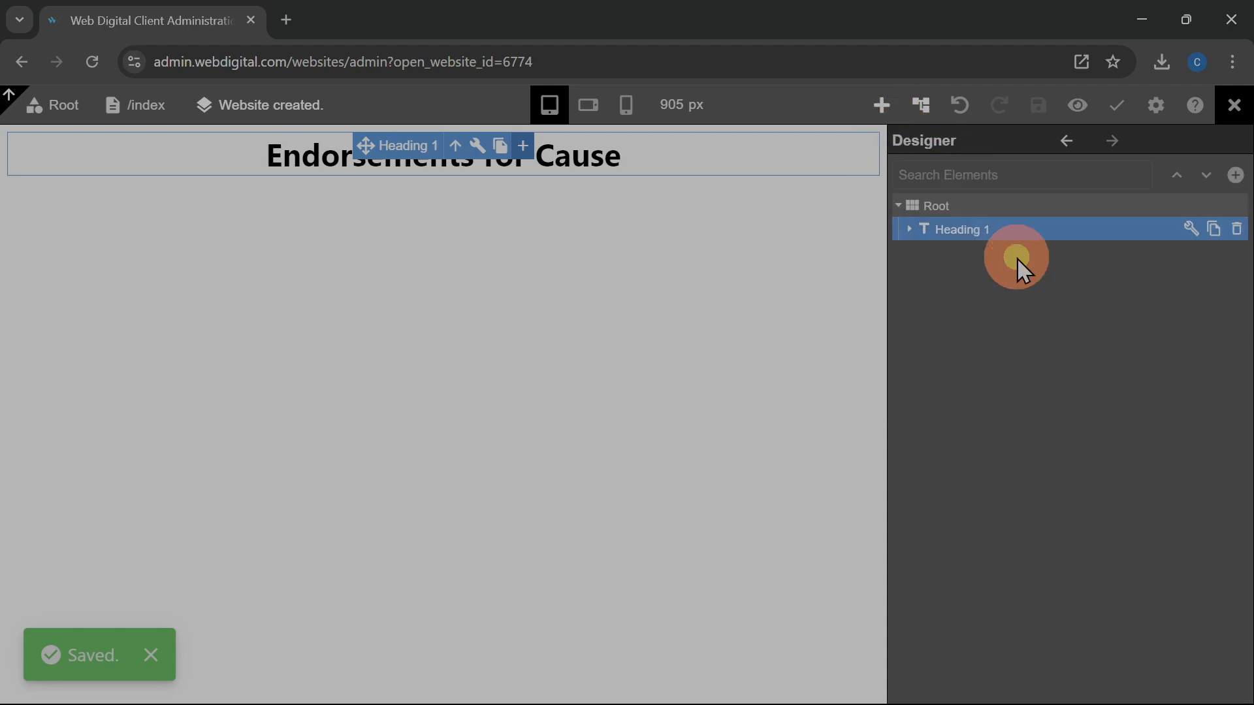
left_click_drag(1022, 270, 549, 252)
left_click(987, 279)
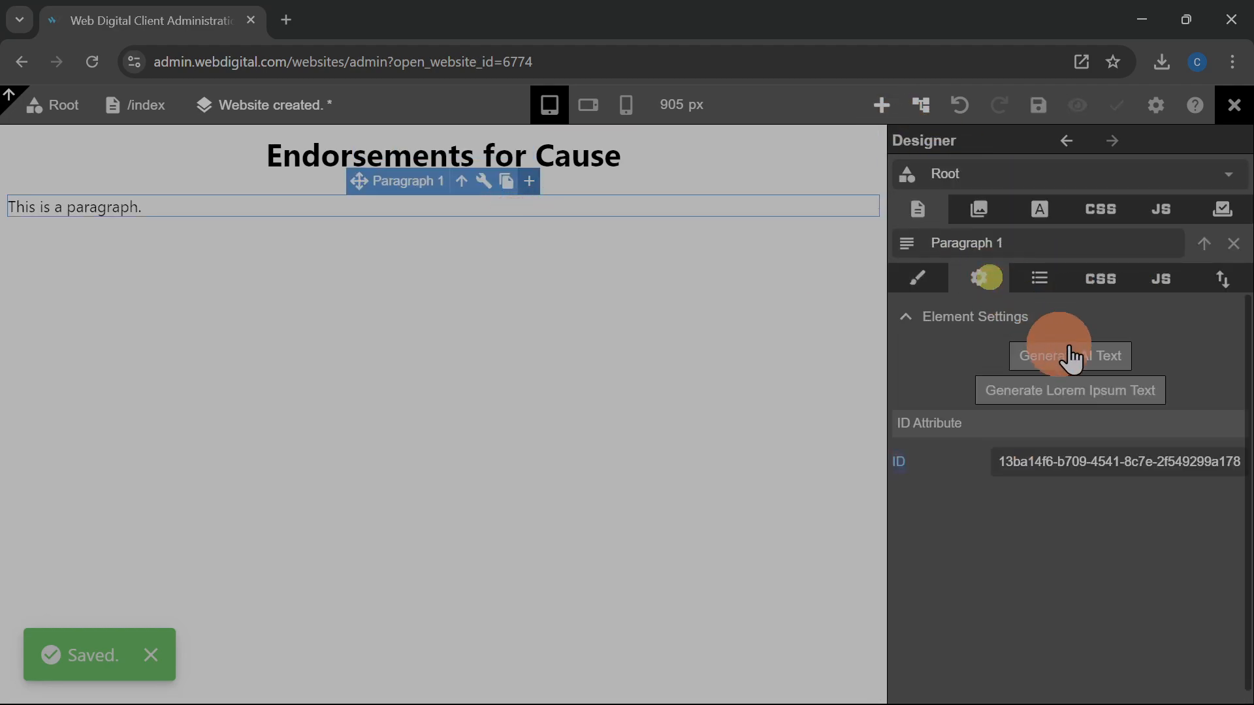
left_click(1084, 392)
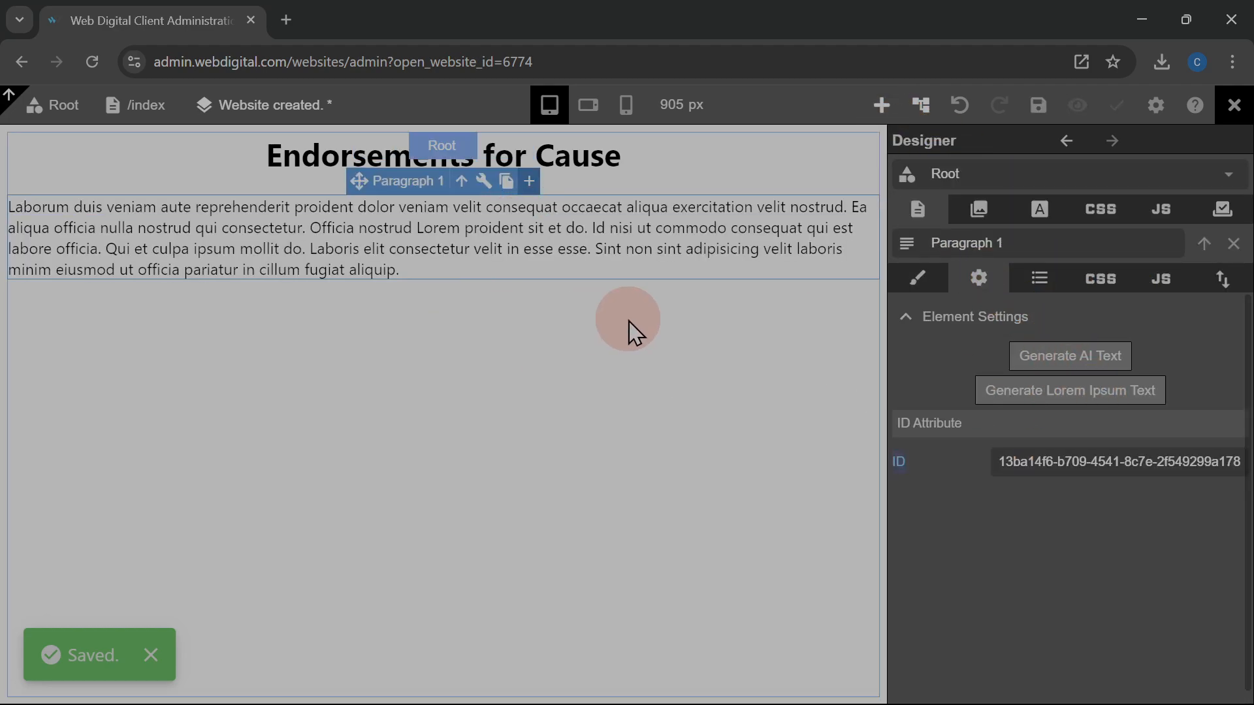
left_click(1062, 123)
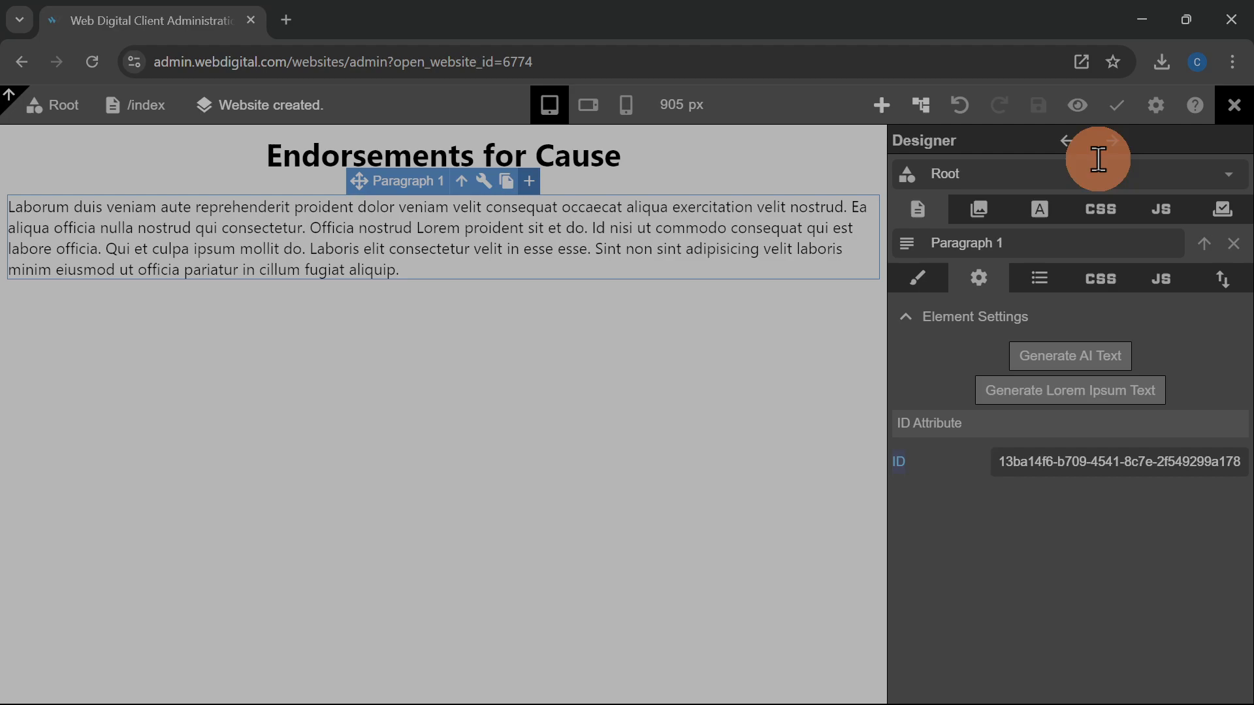
Add a new API module named add to the Root component
left_click(1188, 206)
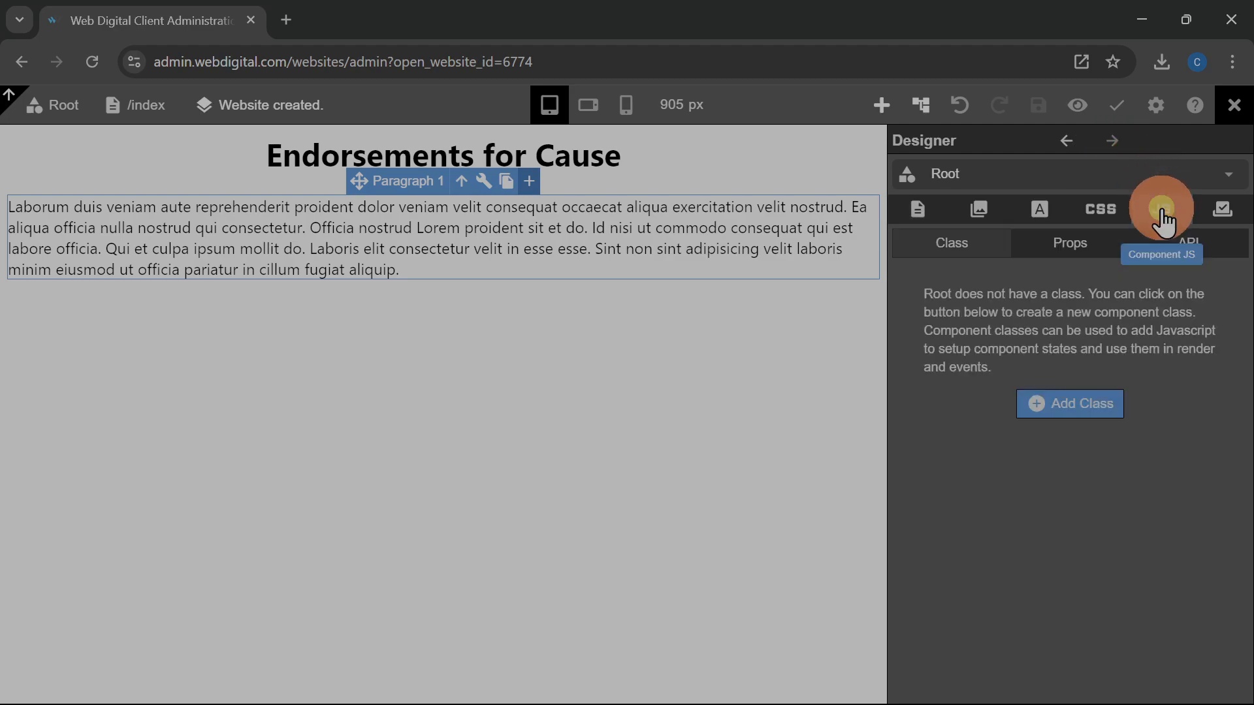
left_click(1204, 247)
left_click(1234, 286)
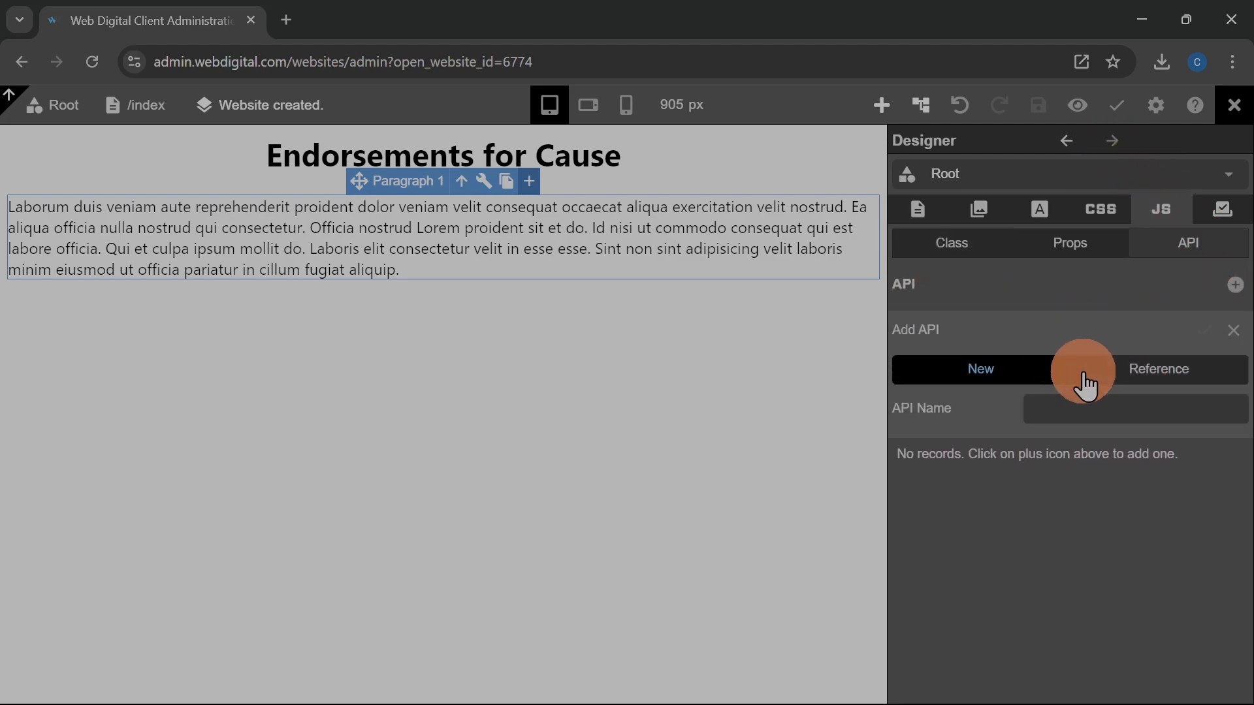
left_click(1128, 415)
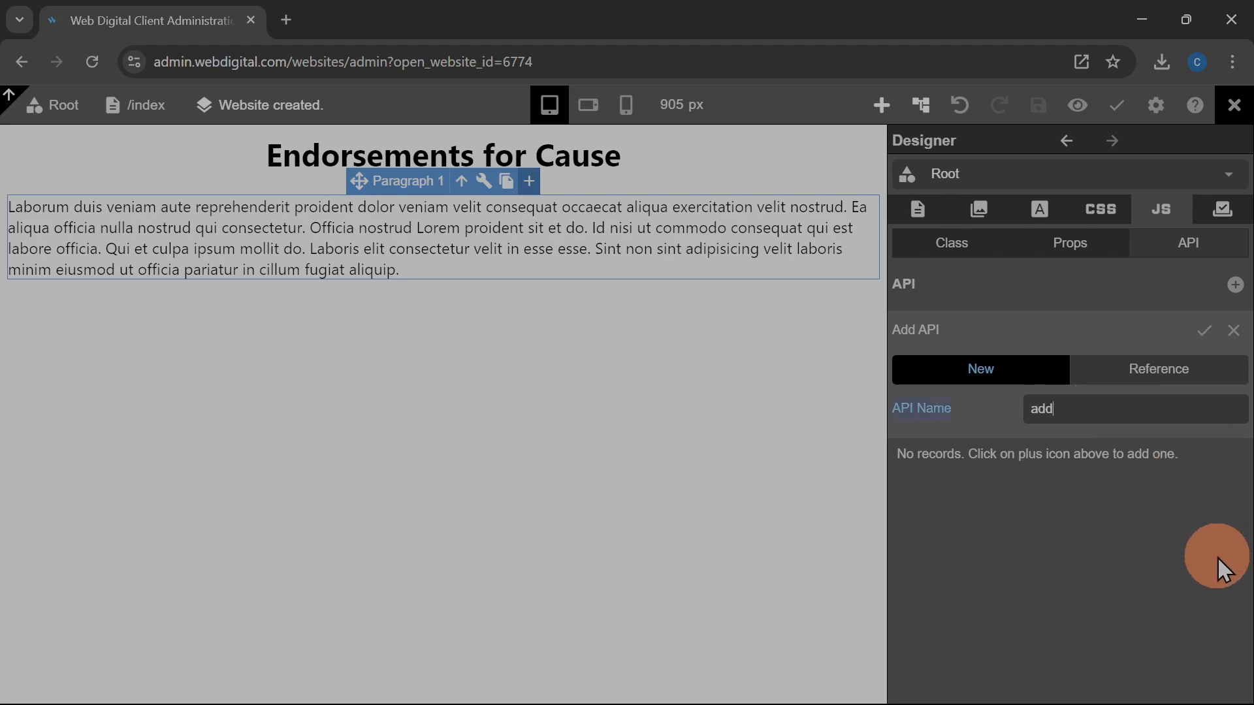
left_click(1204, 330)
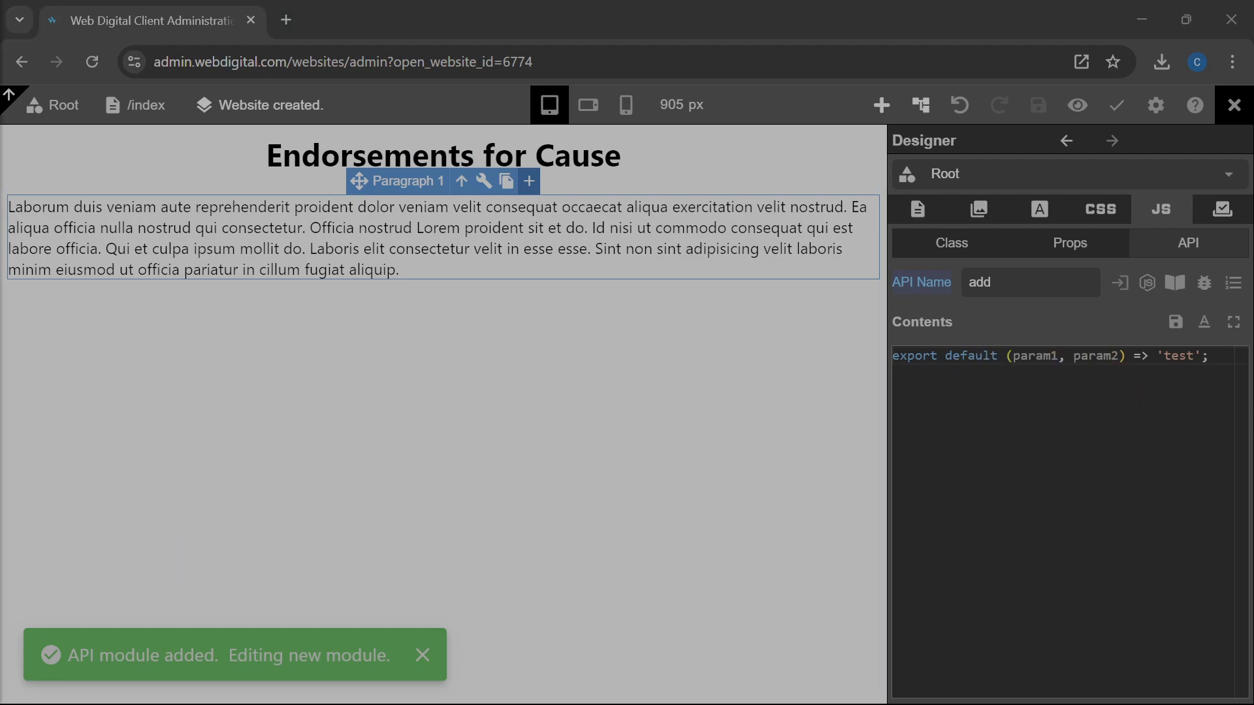
Replace the add module's code, in the full-screen editor, with export default (name, comments) => db.insertRow('endorsements', { name, comments });
left_click(1234, 322)
key("ctrl+a")
type("export default (name, comments) => db.insertRow('endorsements', { name, comments });")
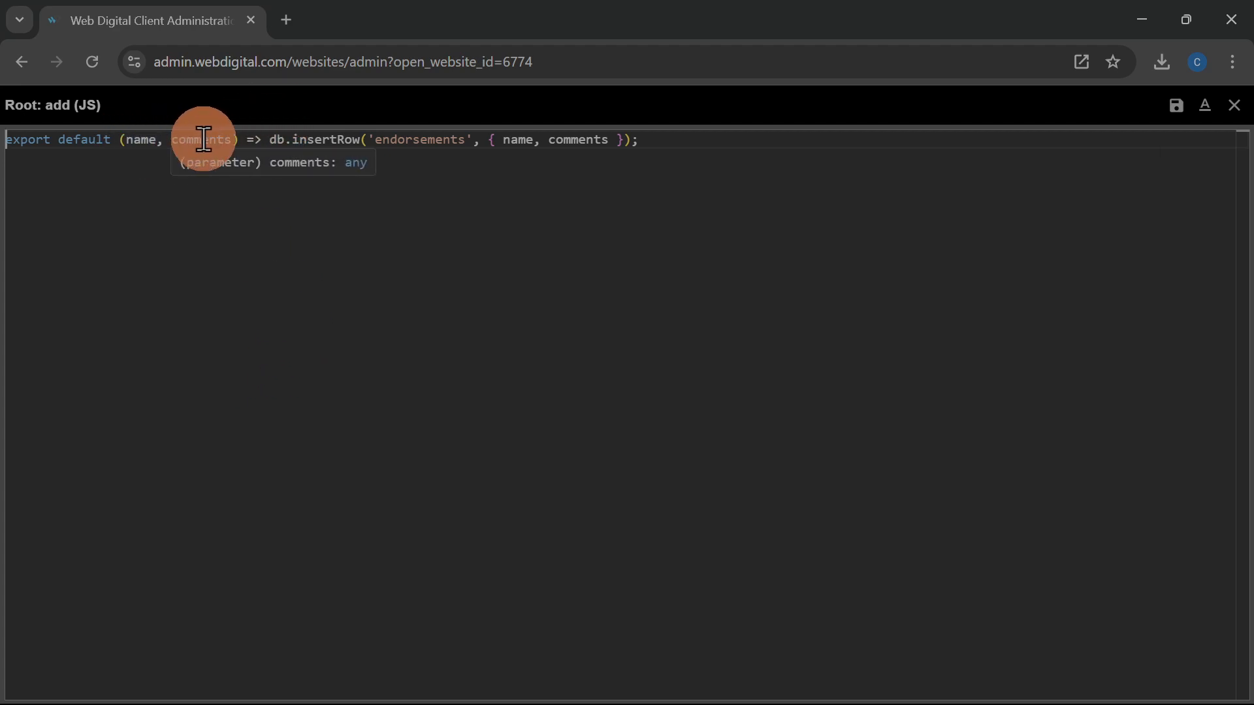
Exit the full-screen code editor of the add API module and save the website
double_click(423, 142)
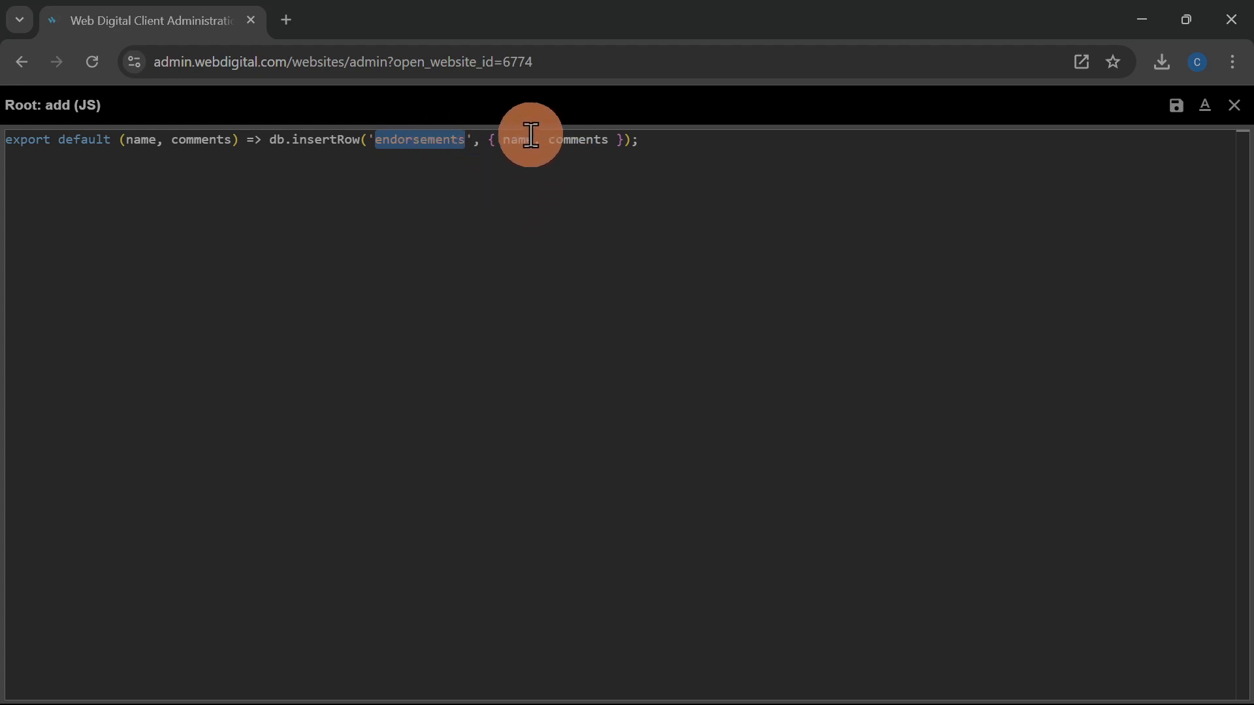
left_click(225, 181)
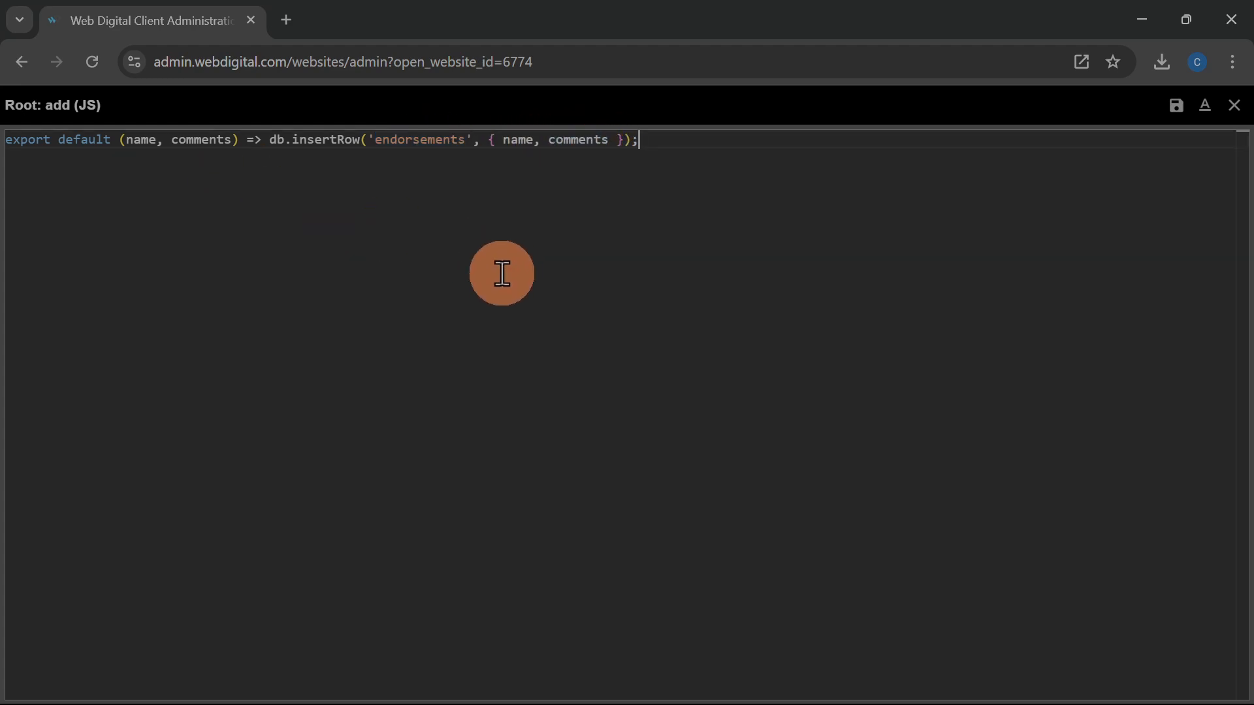
key("Escape")
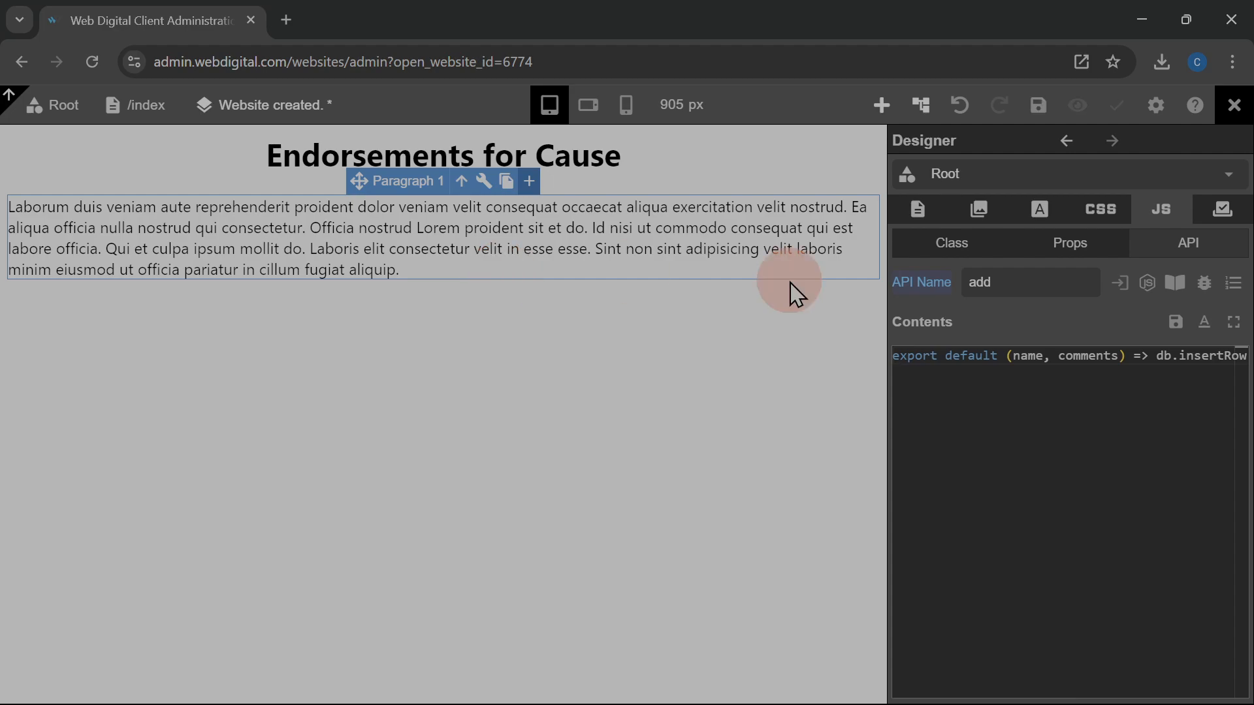
key("ctrl+s")
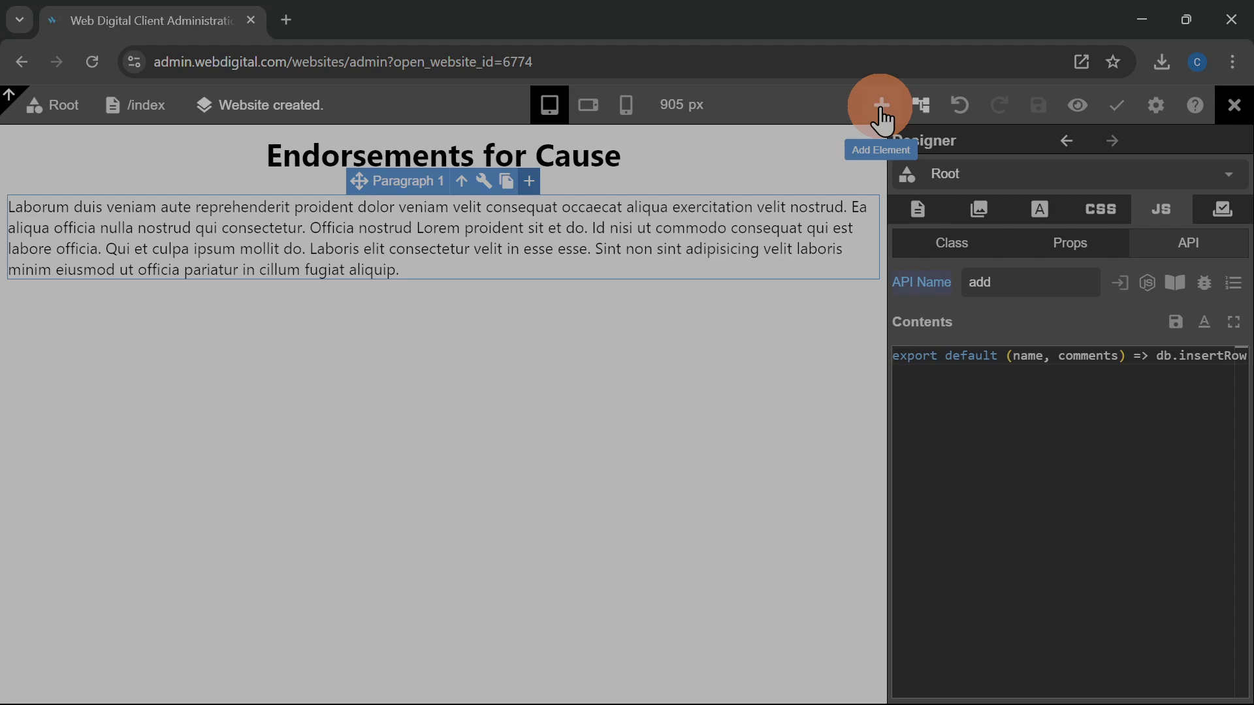
Add a text field below the lorem ipsum paragraph and rename the element Name
left_click(881, 114)
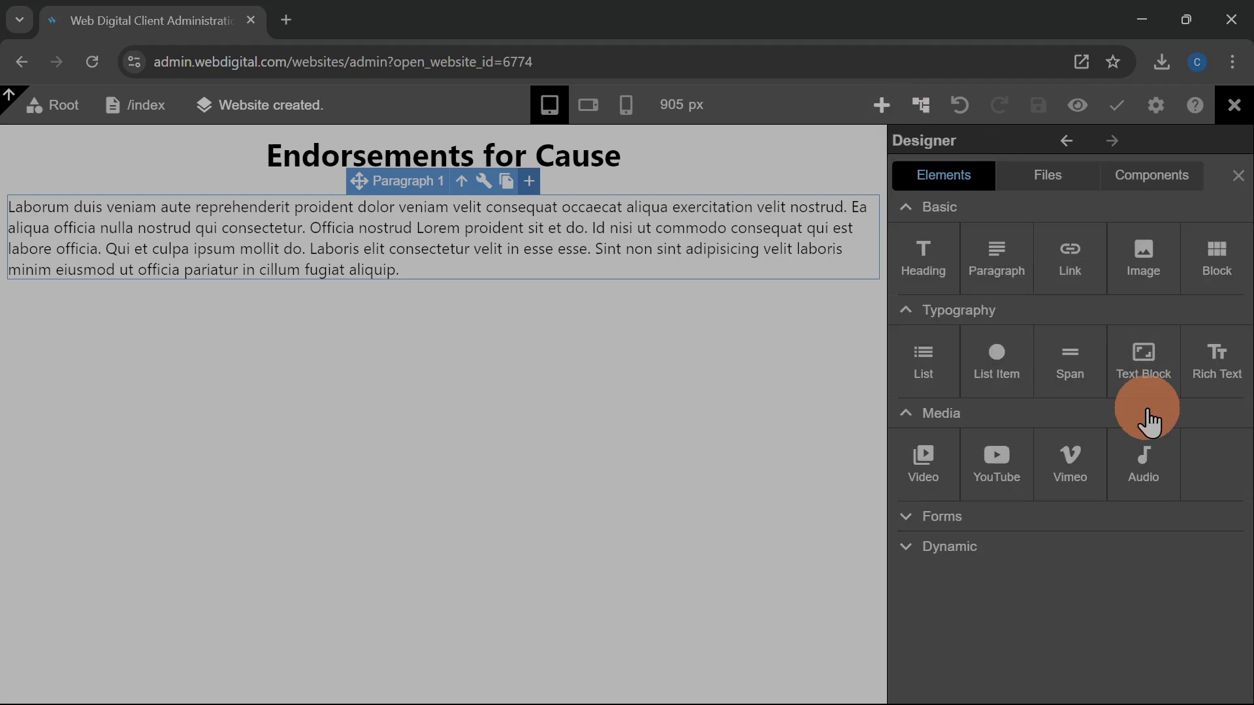
left_click(945, 511)
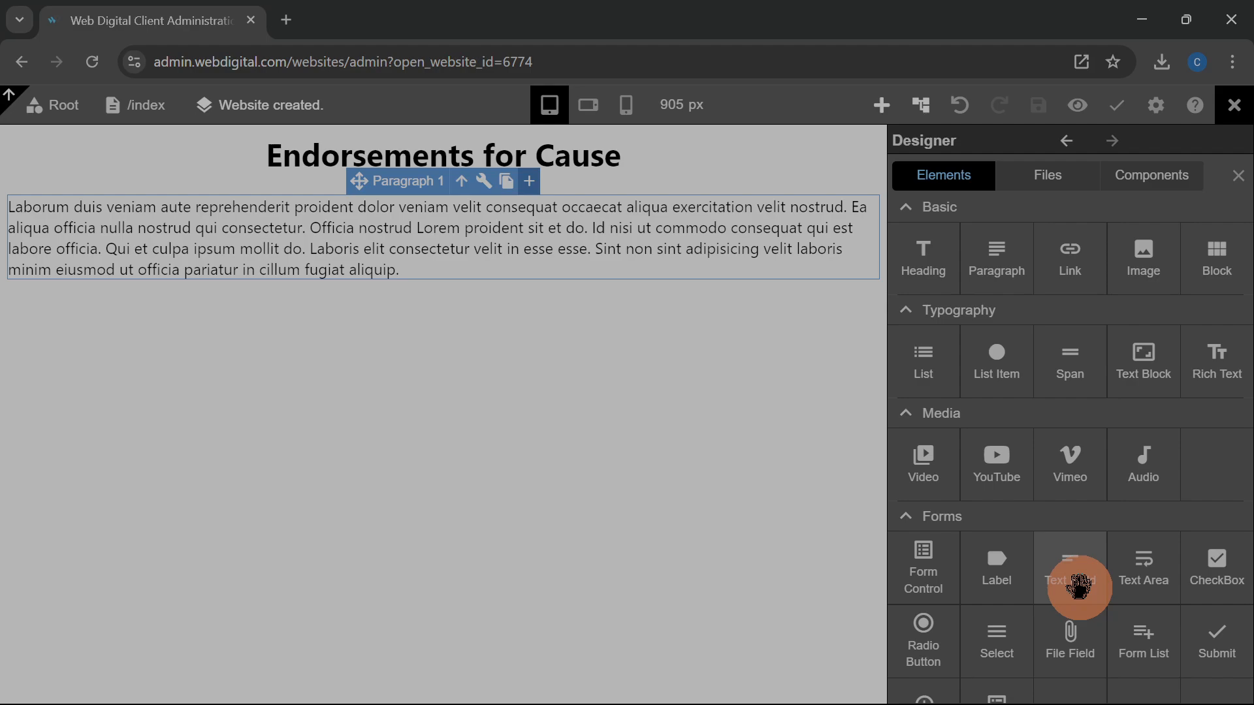
left_click_drag(1077, 576, 336, 323)
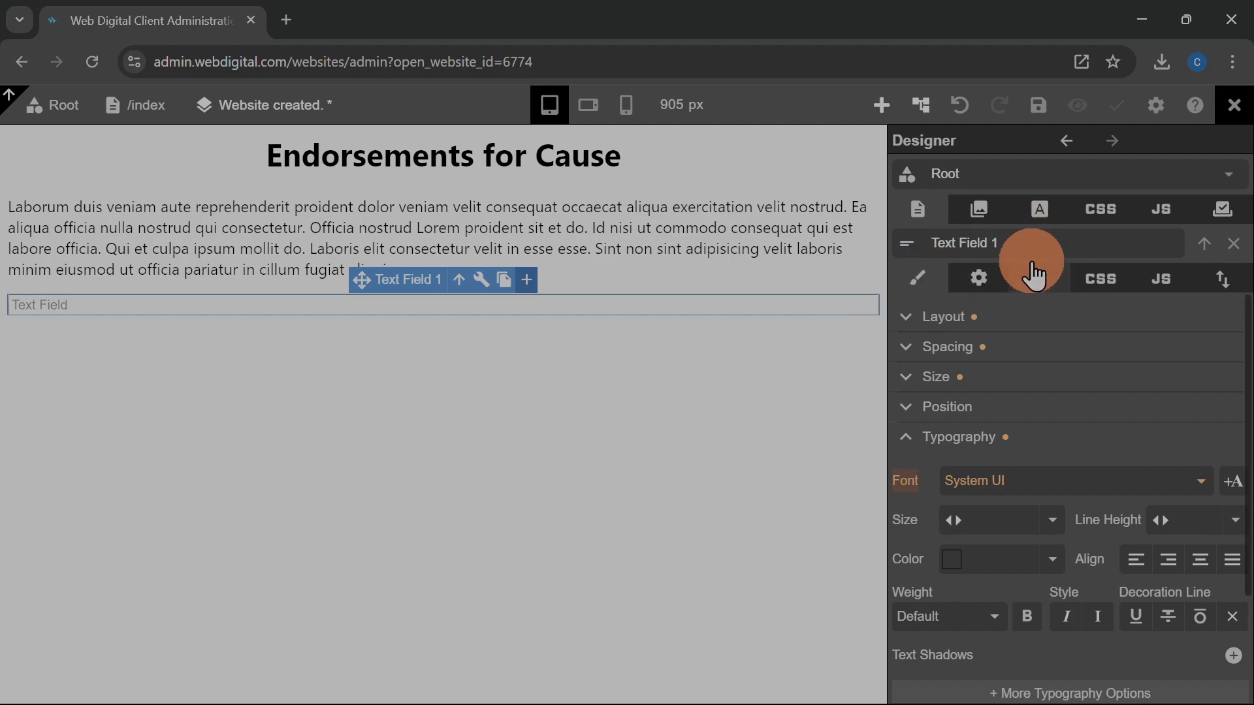
left_click(1053, 245)
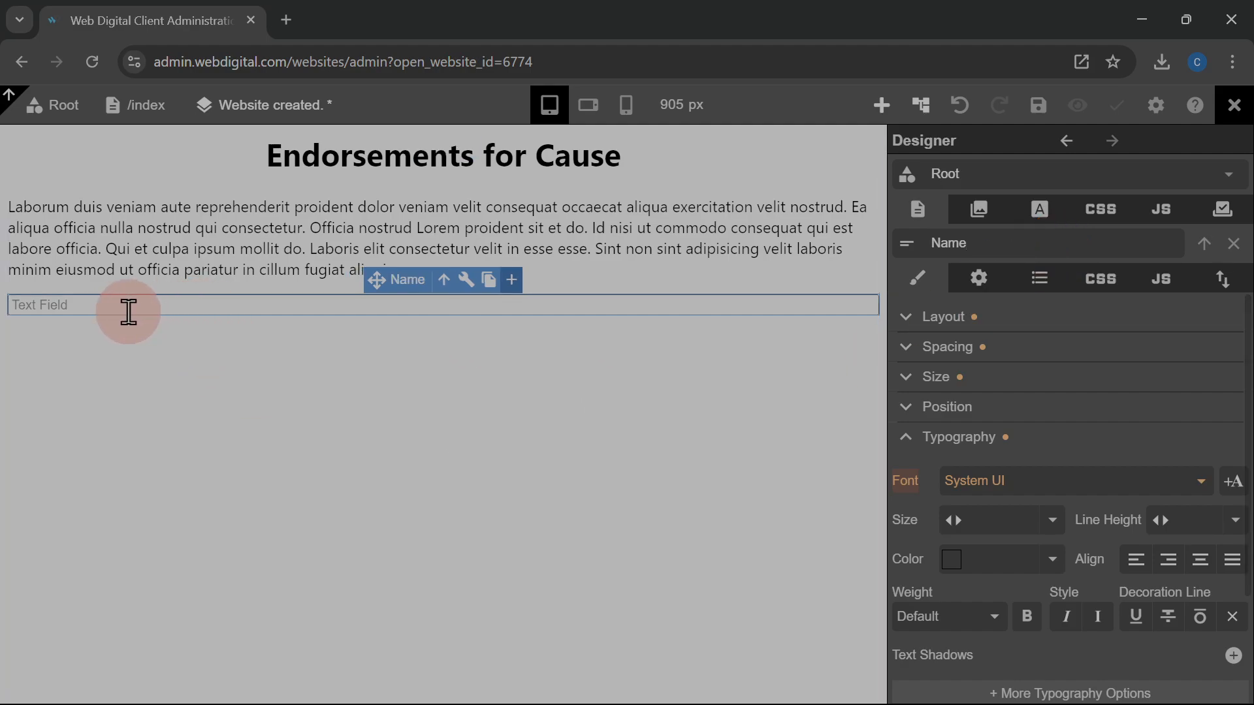
Set the text field's placeholder and name settings to Name and its ID to name
left_click(979, 278)
left_click(1148, 402)
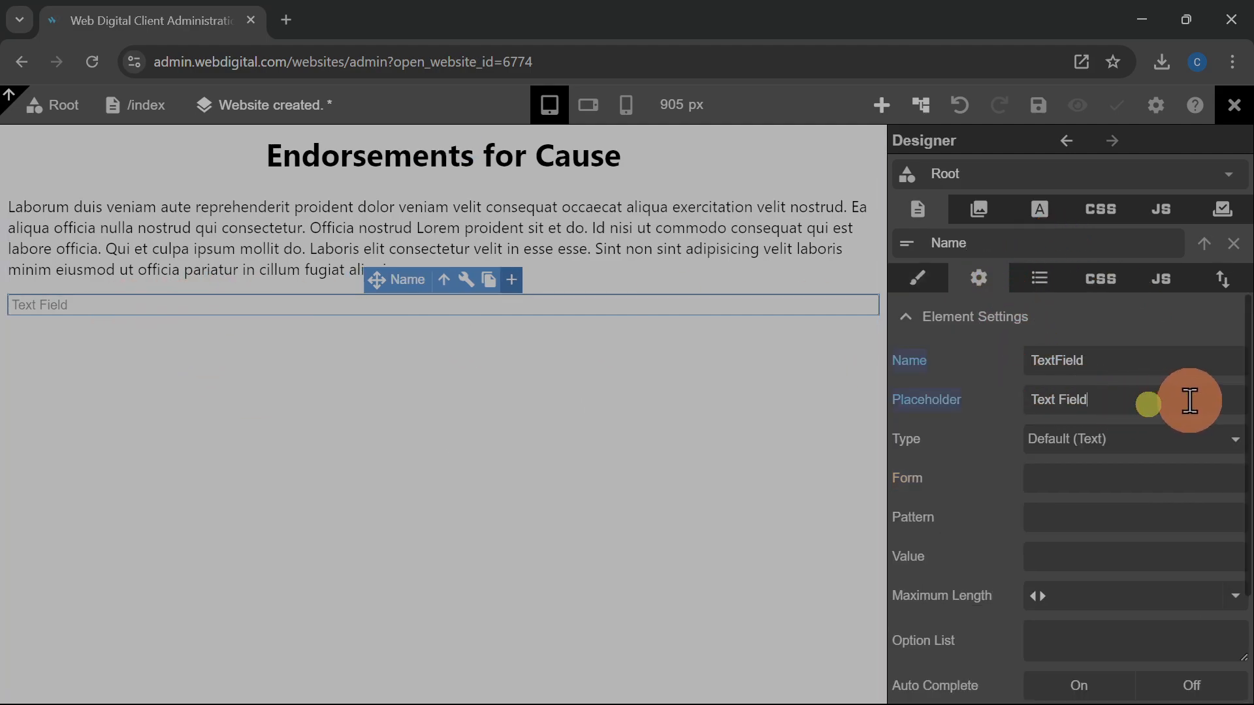
type("Name")
key("Tab")
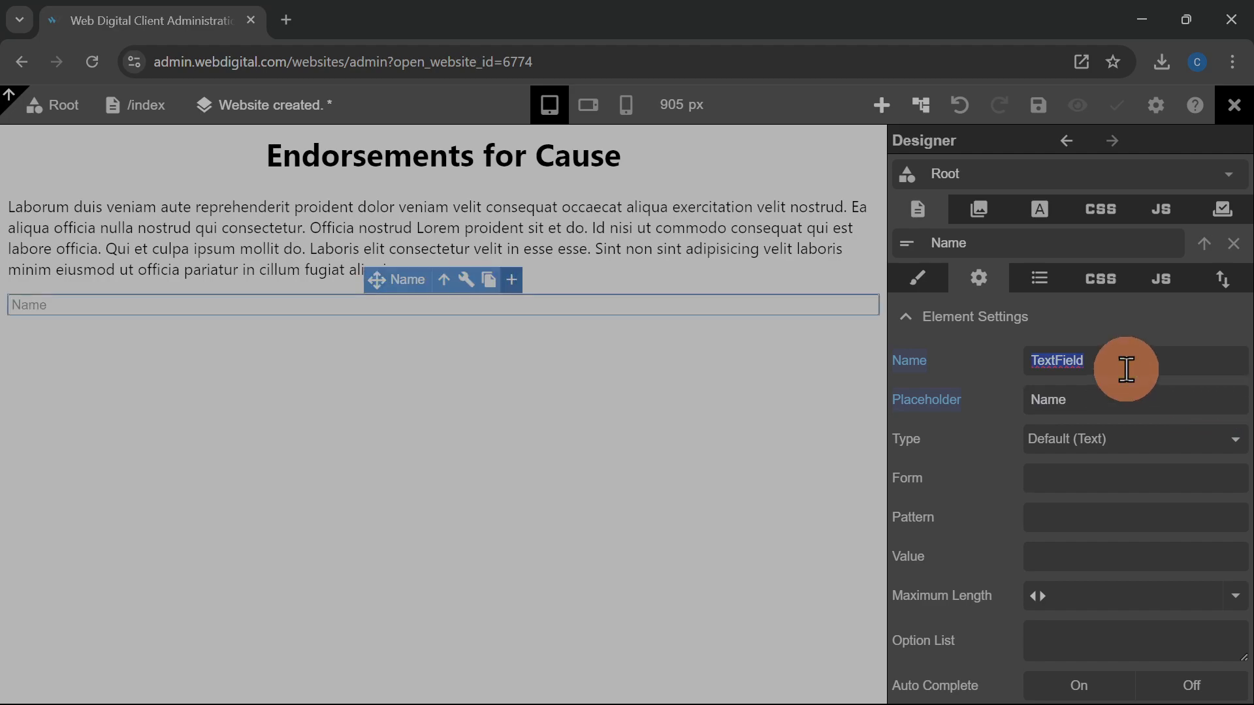
type("Name")
scroll(1014, 483, "down", 4)
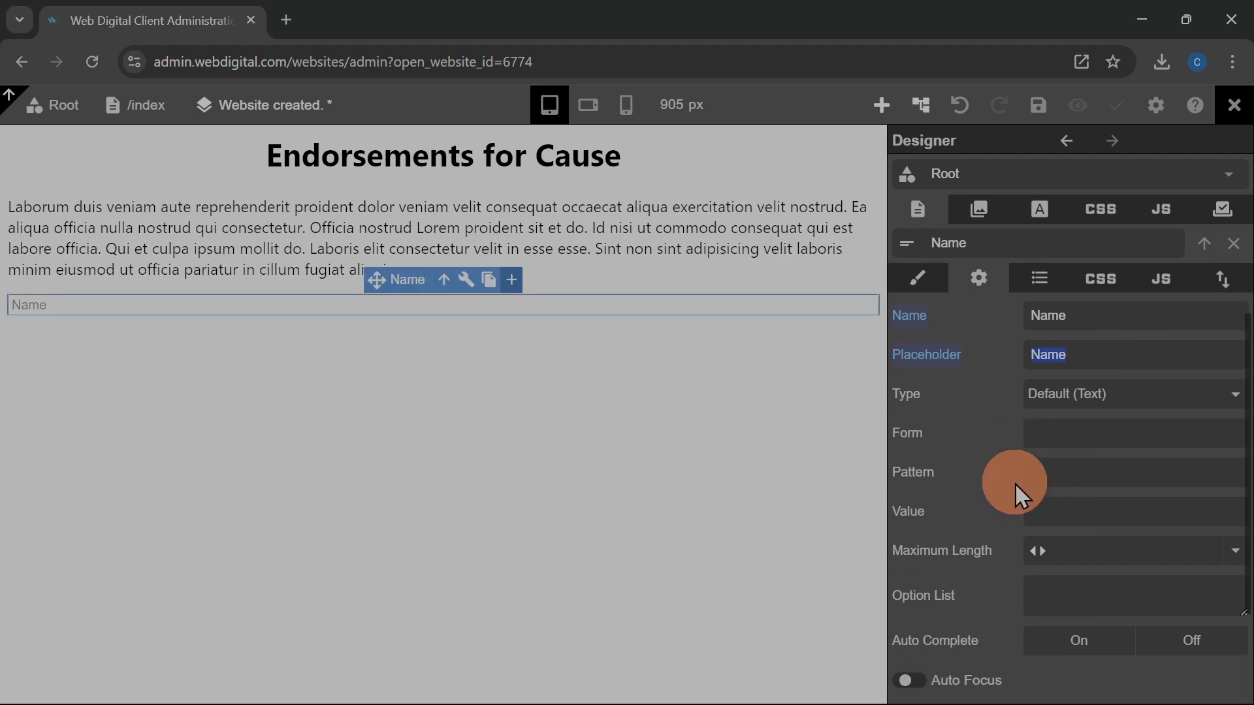
left_click(1087, 674)
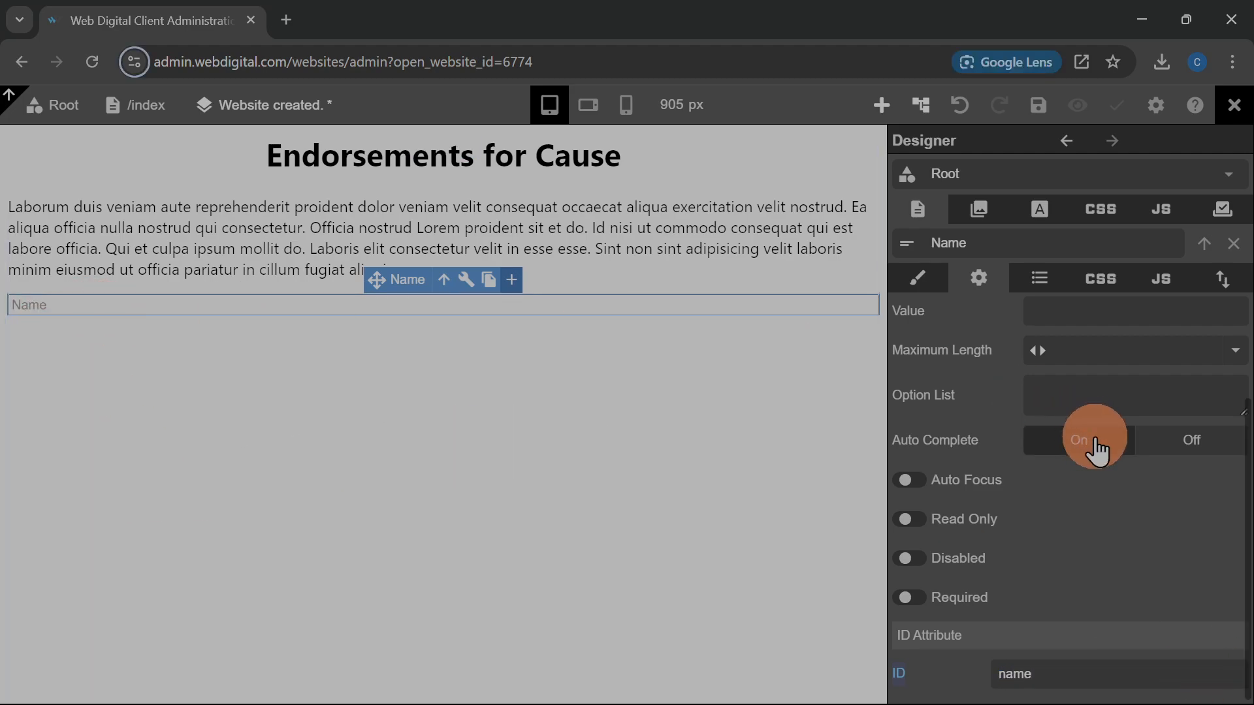
Set the Name field's padding to 7 px on all sides and save the website
scroll(1074, 518, "up", 3)
scroll(1074, 517, "up", 1)
left_click(902, 287)
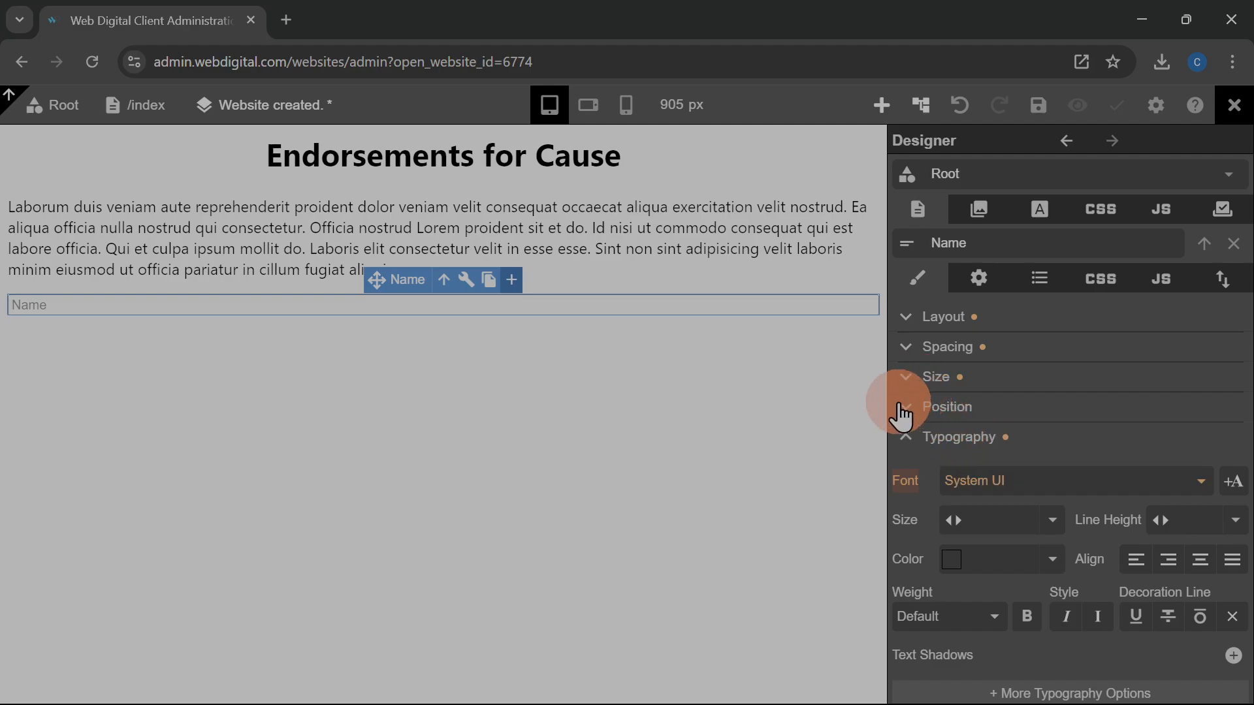
left_click(909, 347)
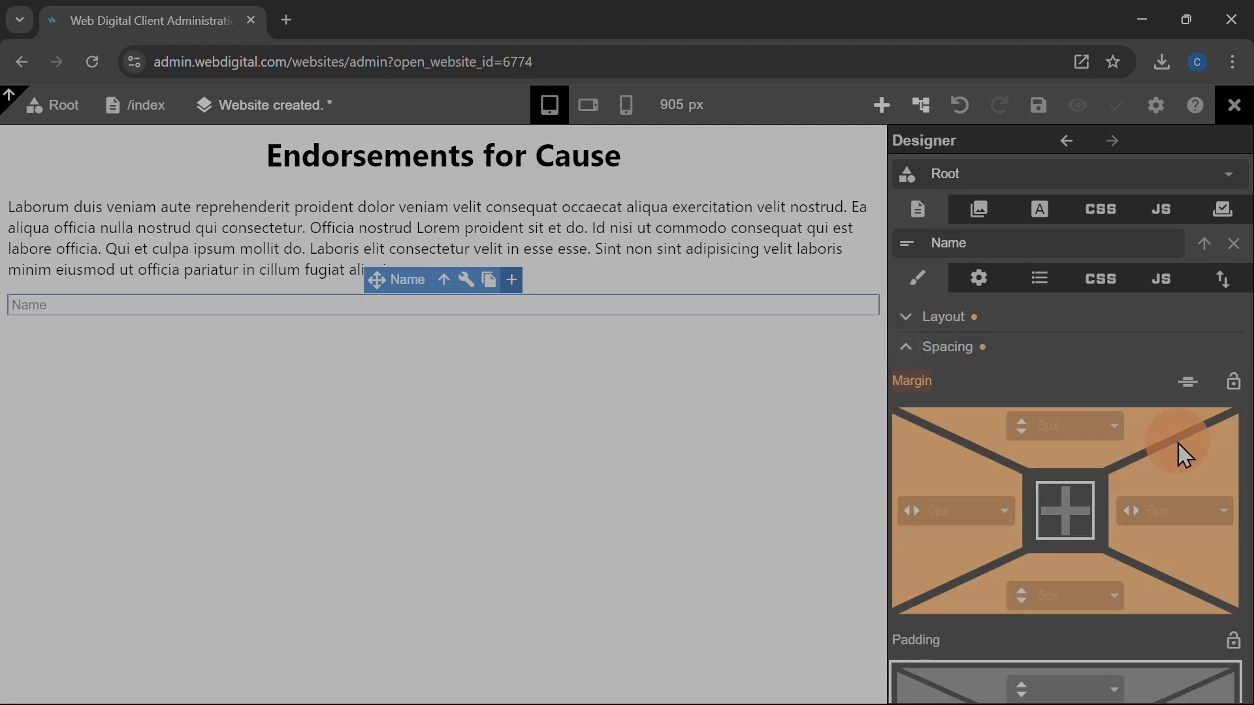
left_click(1232, 643)
left_click_drag(1009, 643, 1016, 656)
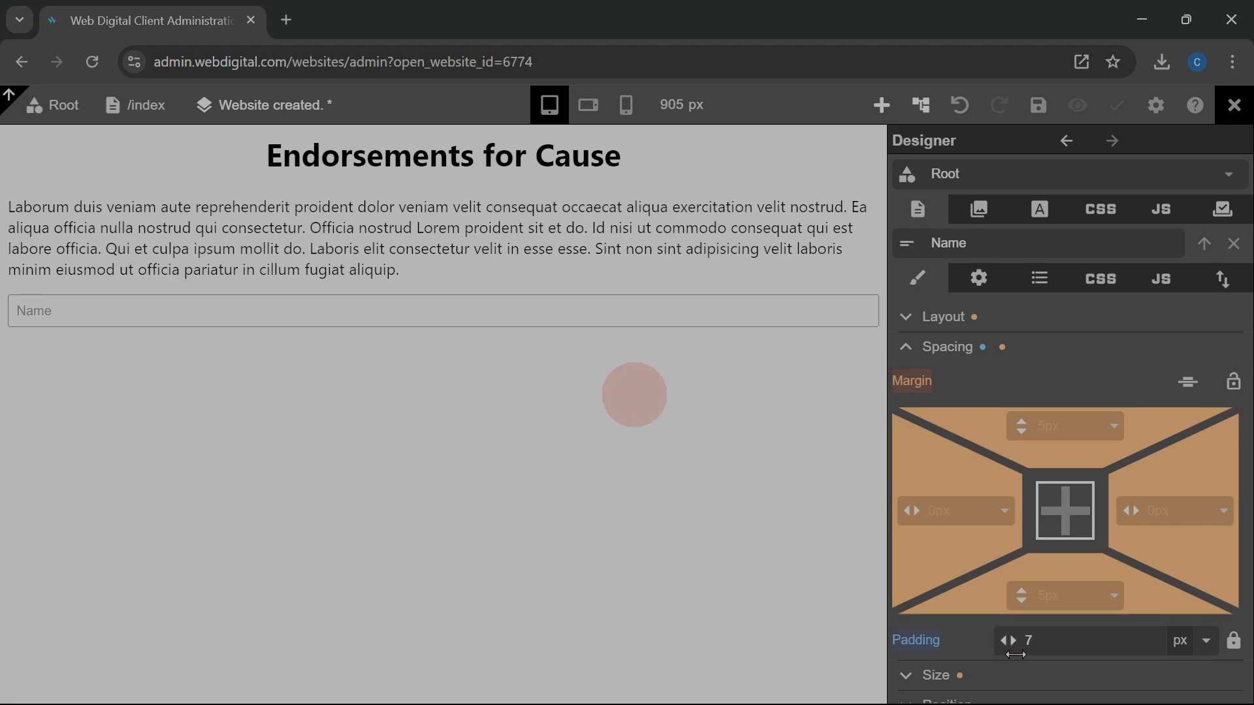
key("ctrl+s")
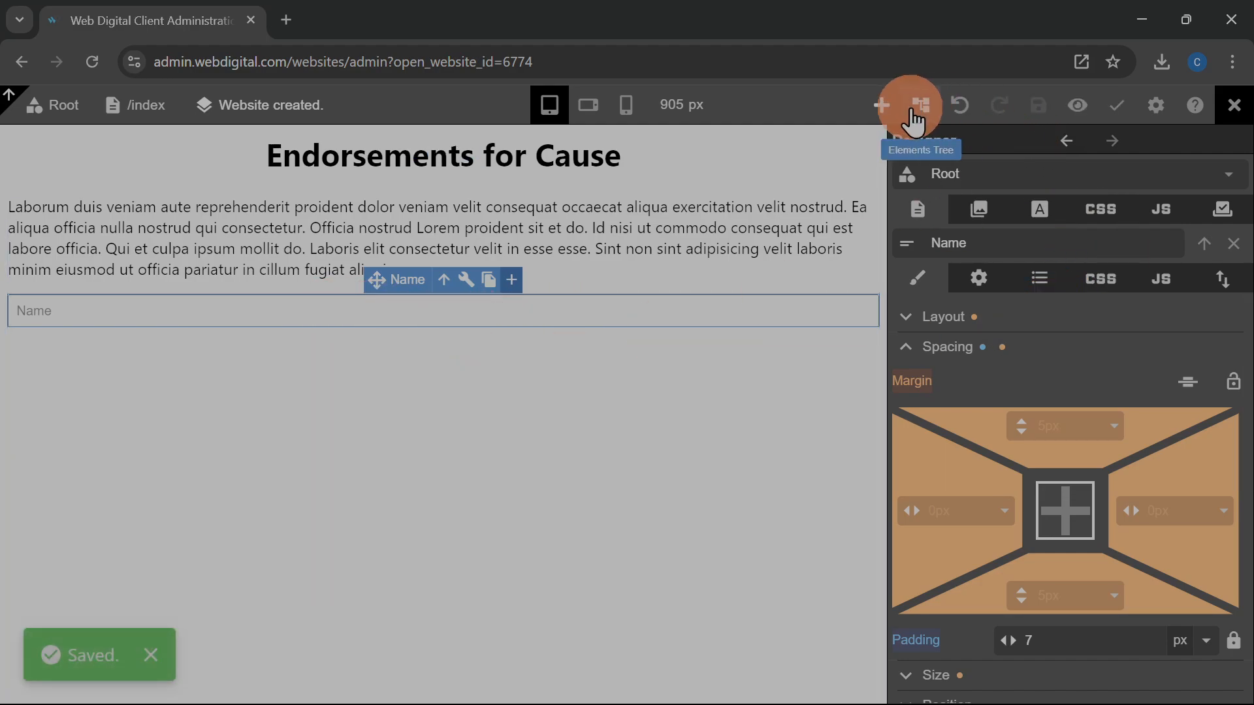
Add a text area below the Name field and rename the element Comments
left_click(879, 105)
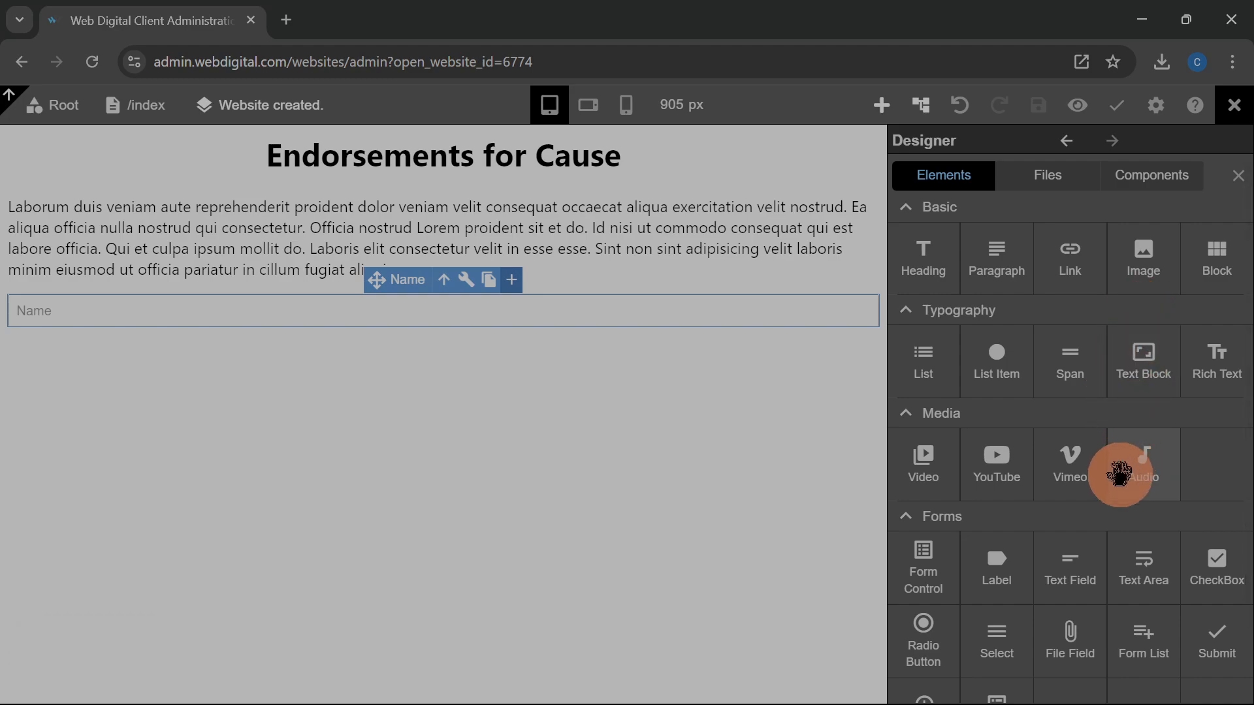
left_click_drag(1146, 567, 1029, 322)
left_click(1041, 253)
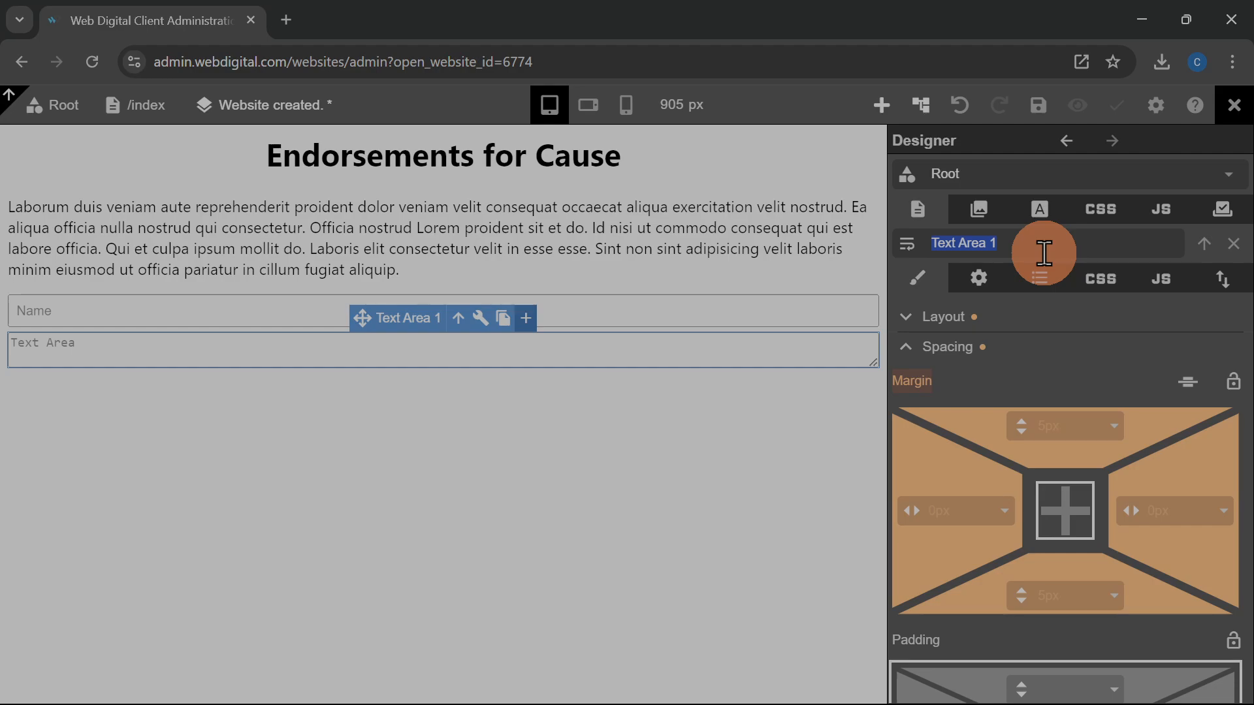
type("Comments")
key("Return")
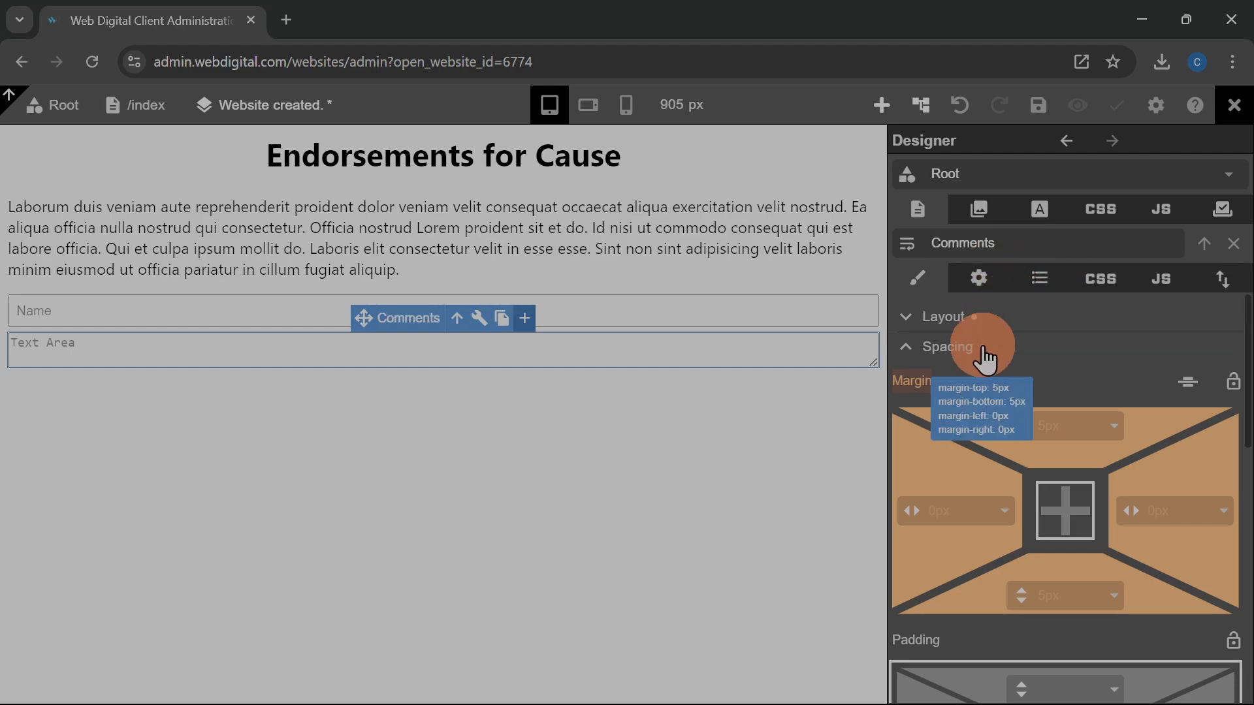
Set the Comments text area's padding to 6 px on all sides and its height to 80 px
scroll(1114, 398, "down", 2)
left_click(1217, 542)
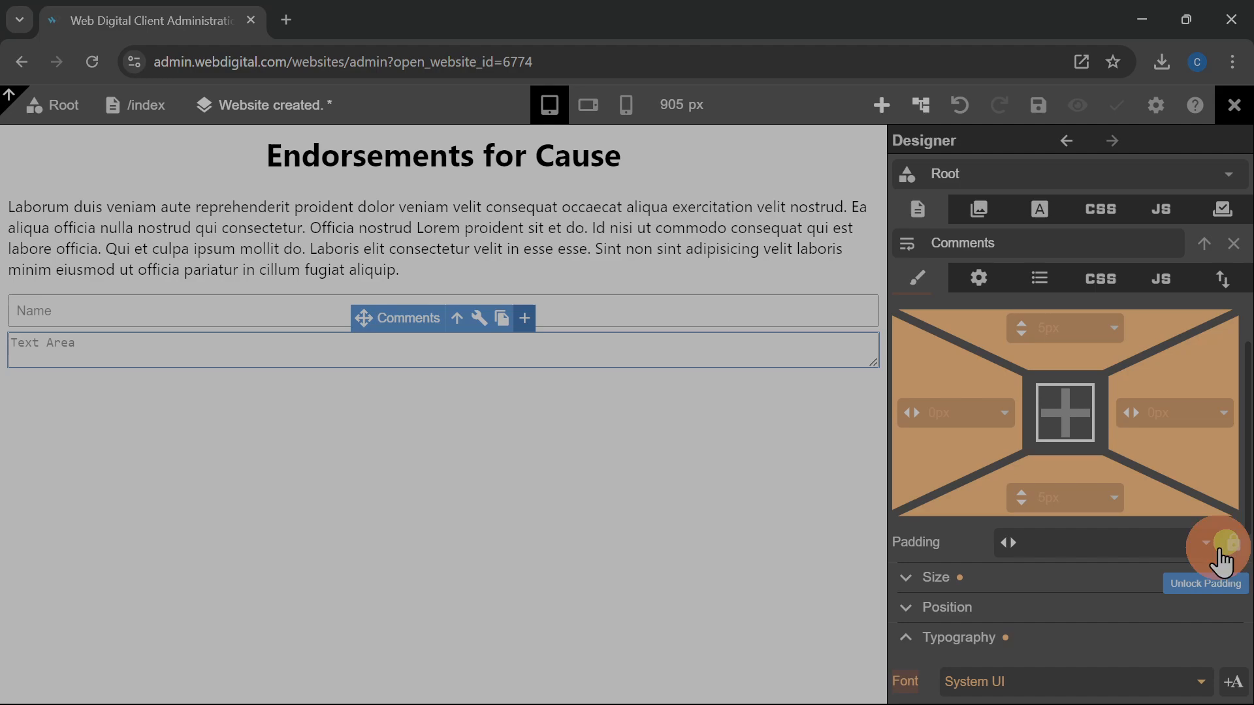
left_click_drag(1007, 543, 1011, 549)
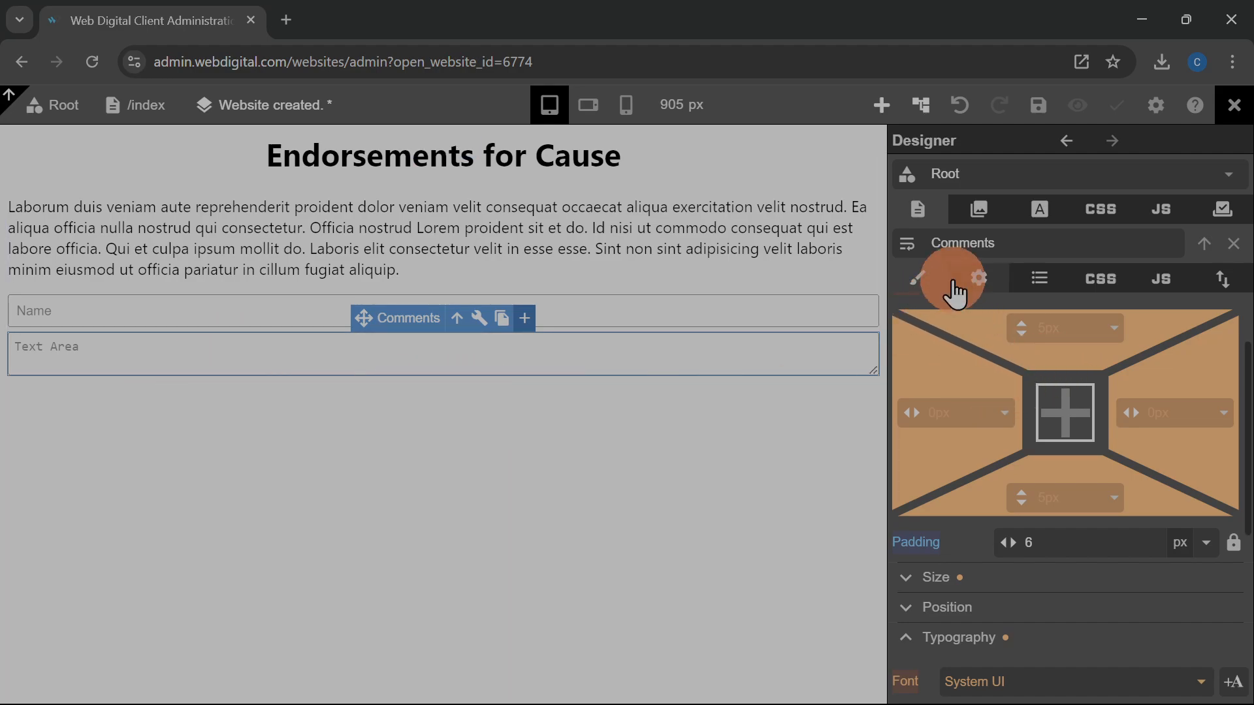
scroll(973, 457, "up", 2)
left_click(934, 362)
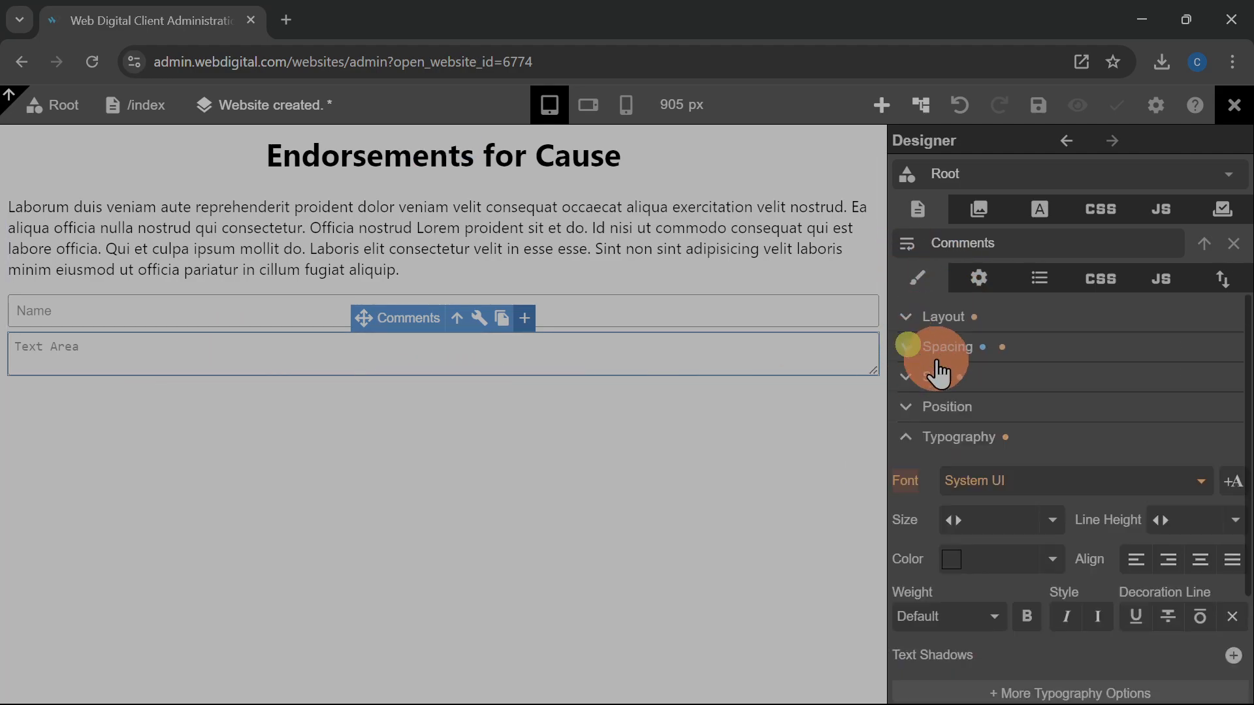
left_click(911, 379)
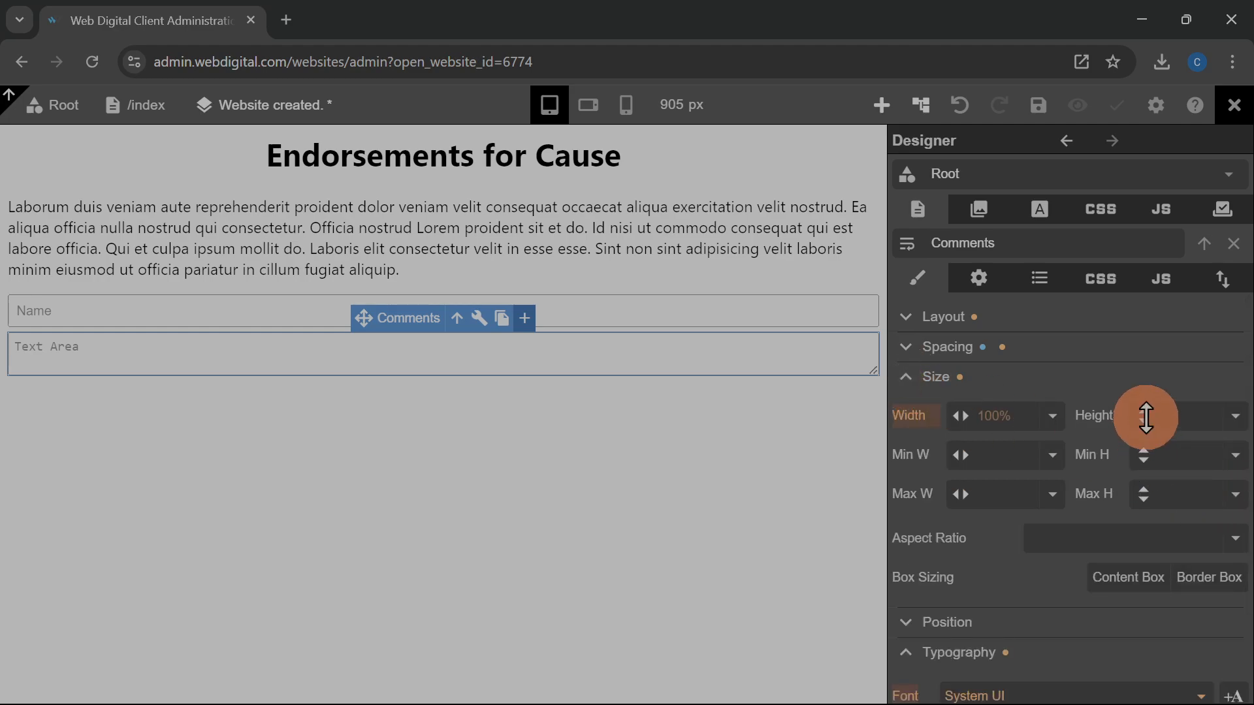
left_click_drag(1146, 418, 623, 476)
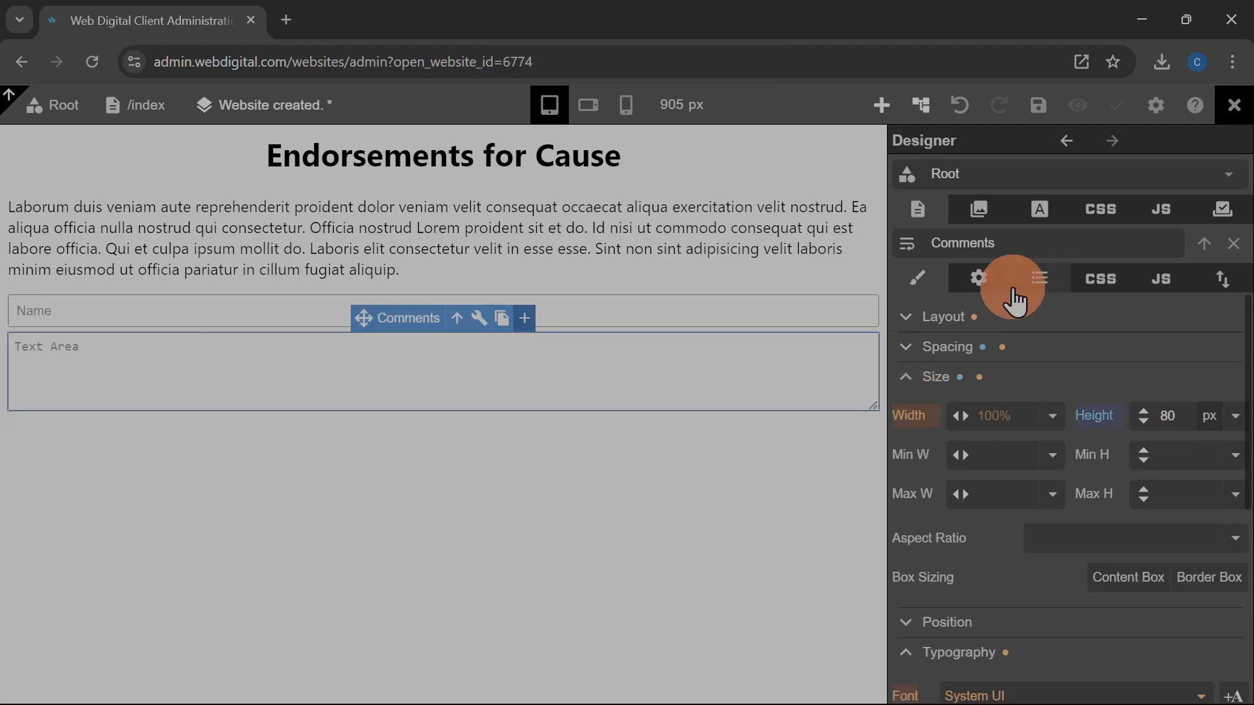
Set the text area's name and placeholder to Comments and its ID to comments, and save the website
left_click(1006, 286)
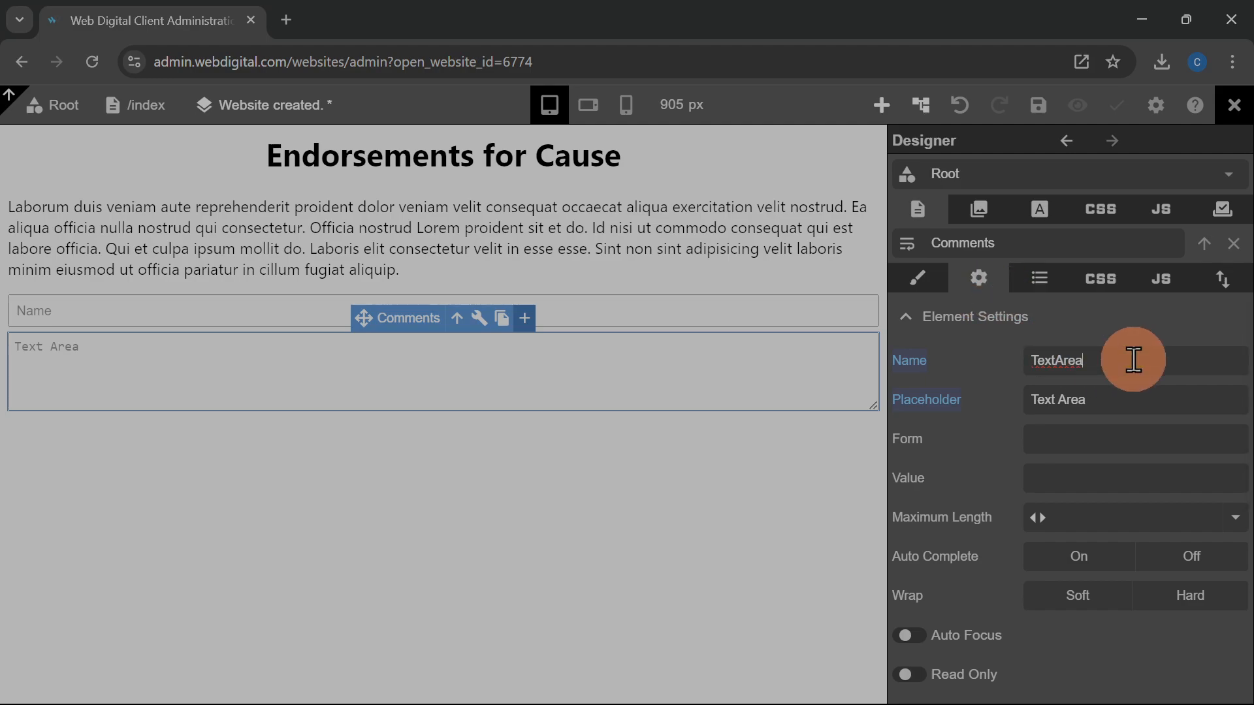
type("Comn")
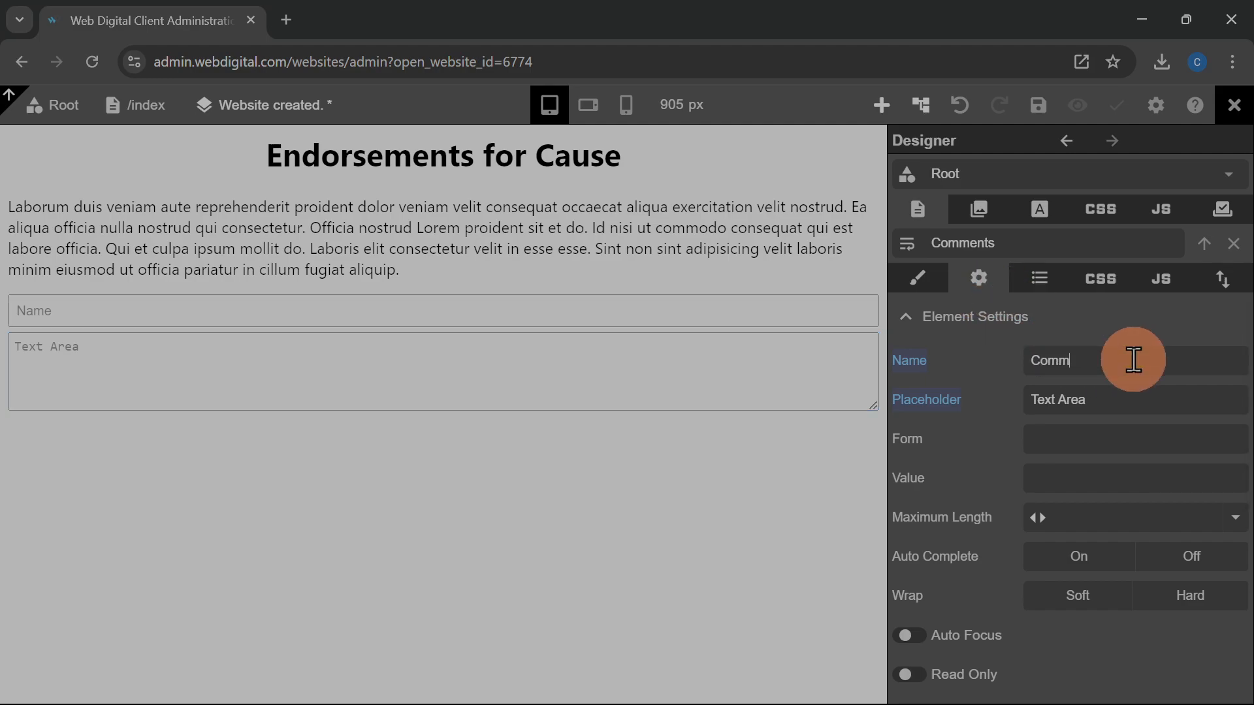
key("Tab")
type("Com")
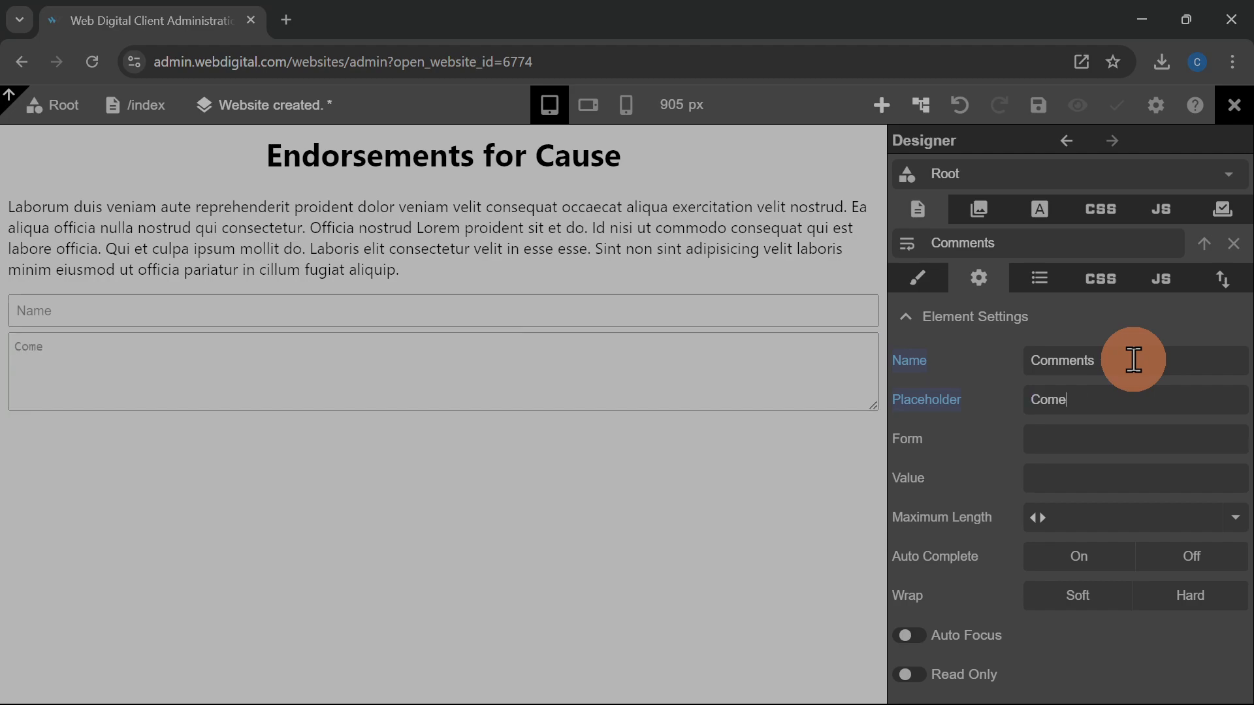
scroll(1149, 405, "down", 3)
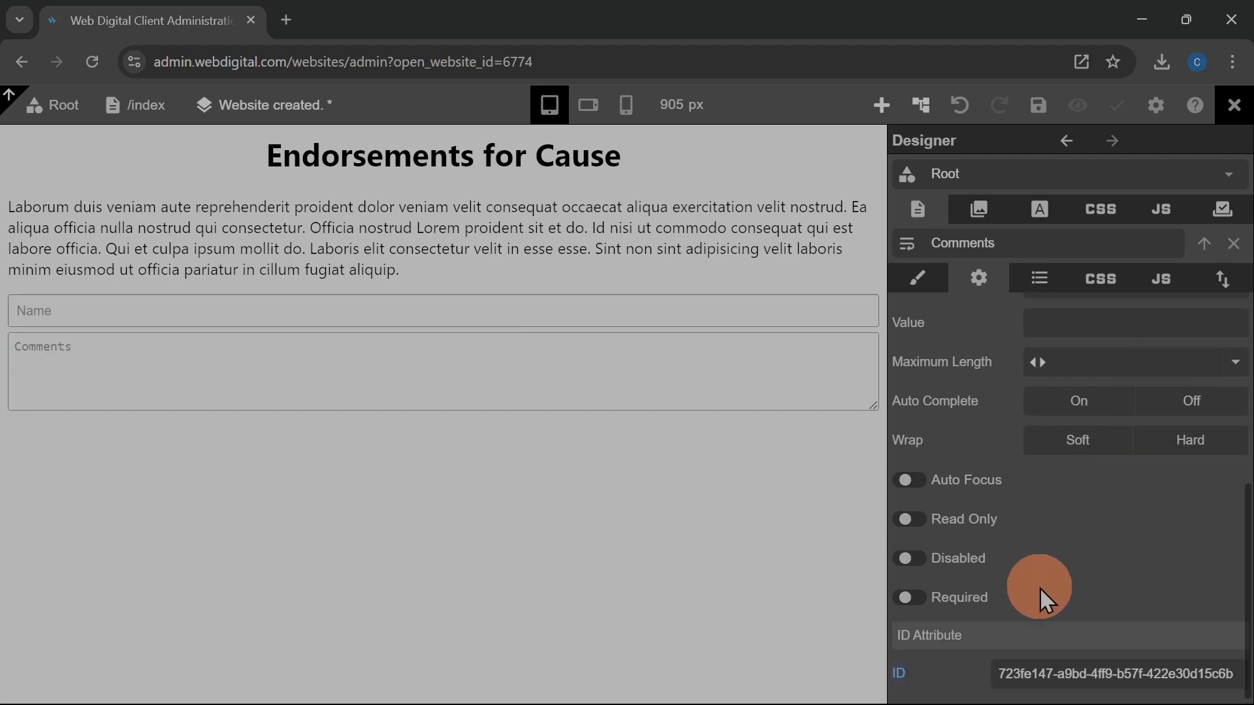
left_click(1087, 673)
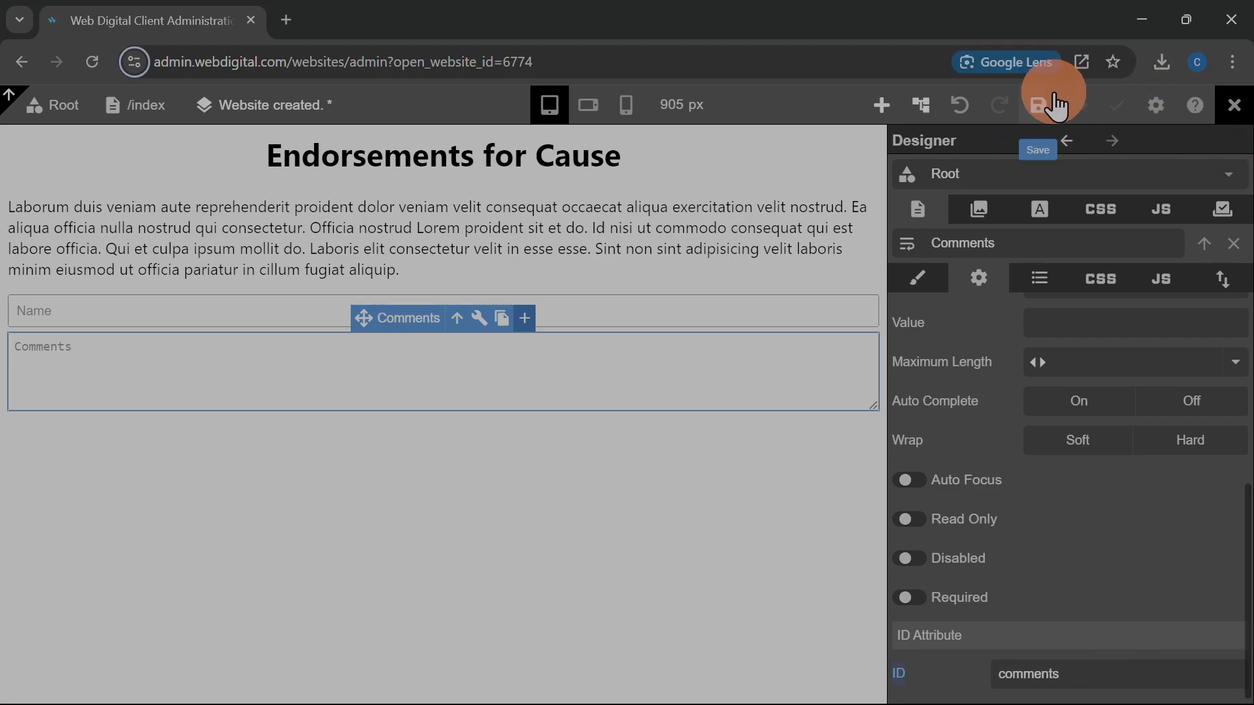
left_click(1038, 105)
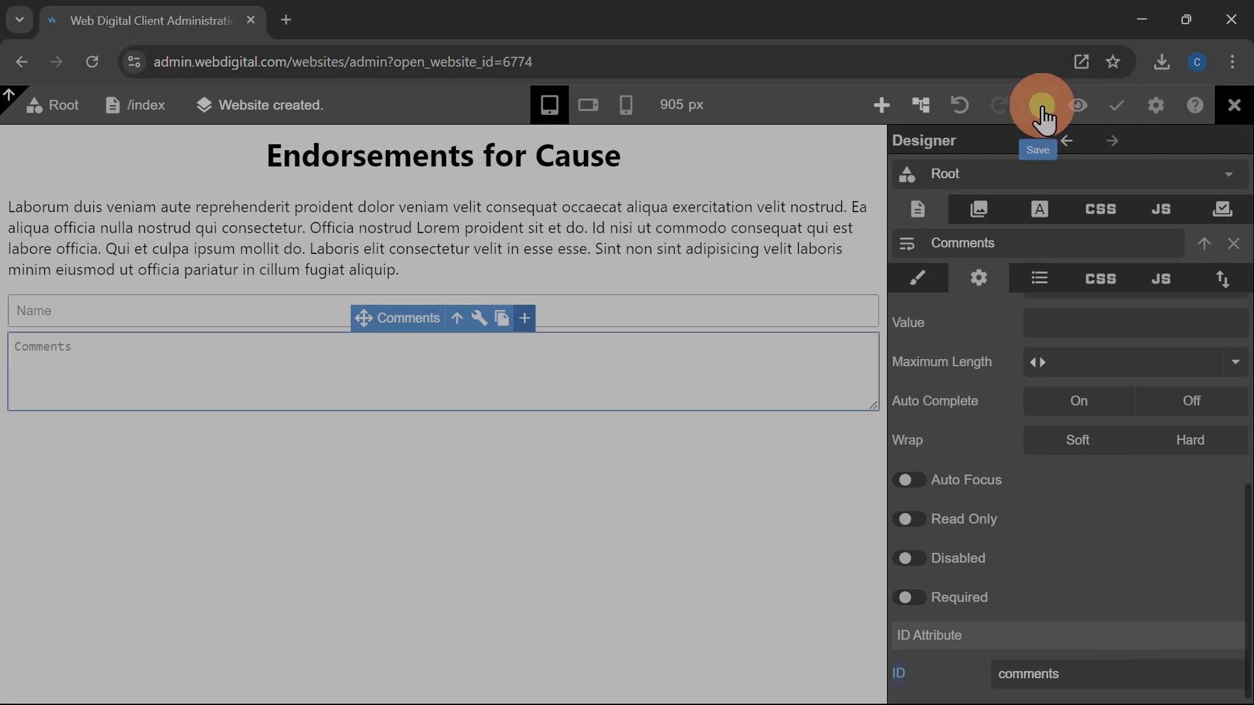
Add a dynamic Button element to the page below the Comments text area
left_click(882, 106)
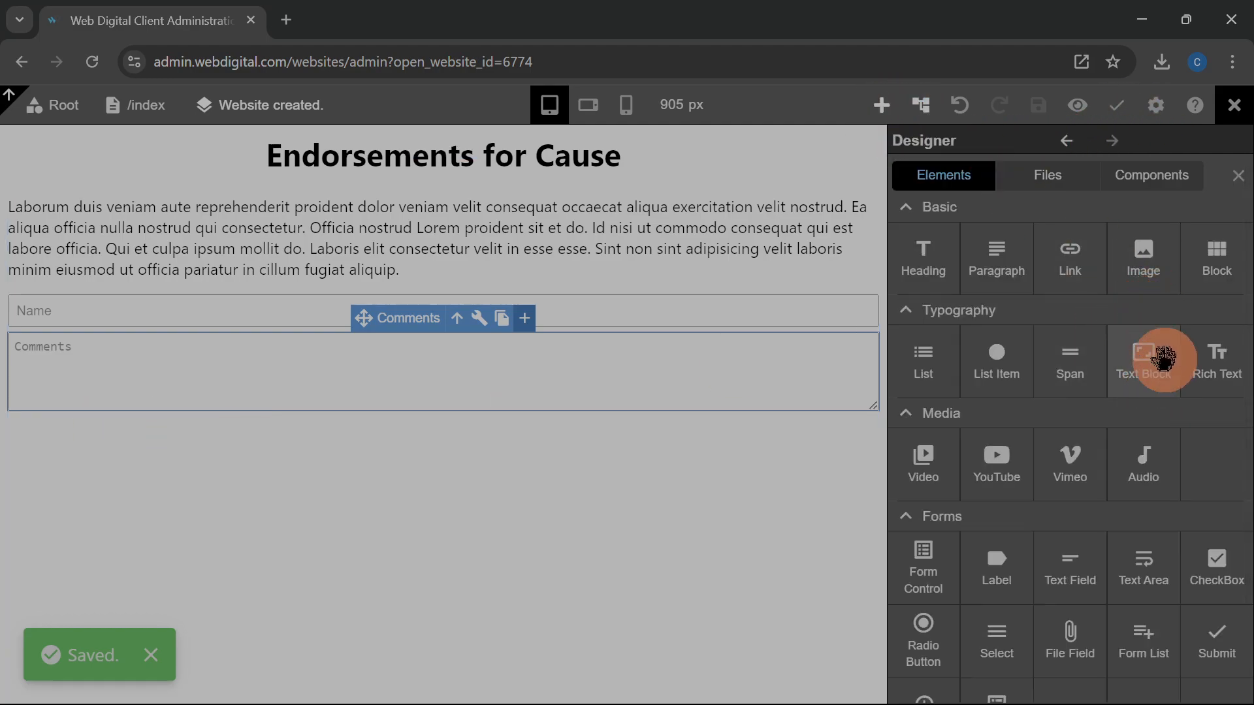
left_click_drag(1067, 580, 1108, 547)
scroll(1108, 547, "down", 1)
left_click(911, 685)
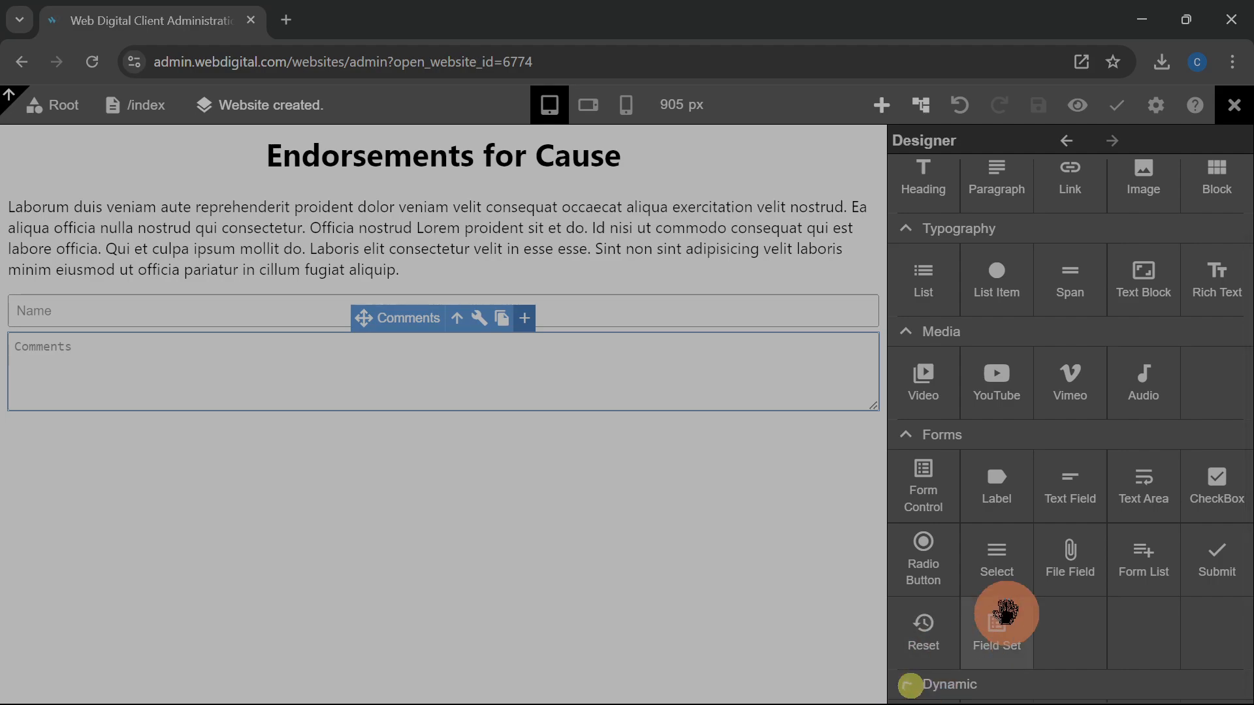
scroll(1064, 570, "down", 3)
left_click_drag(1065, 530, 293, 435)
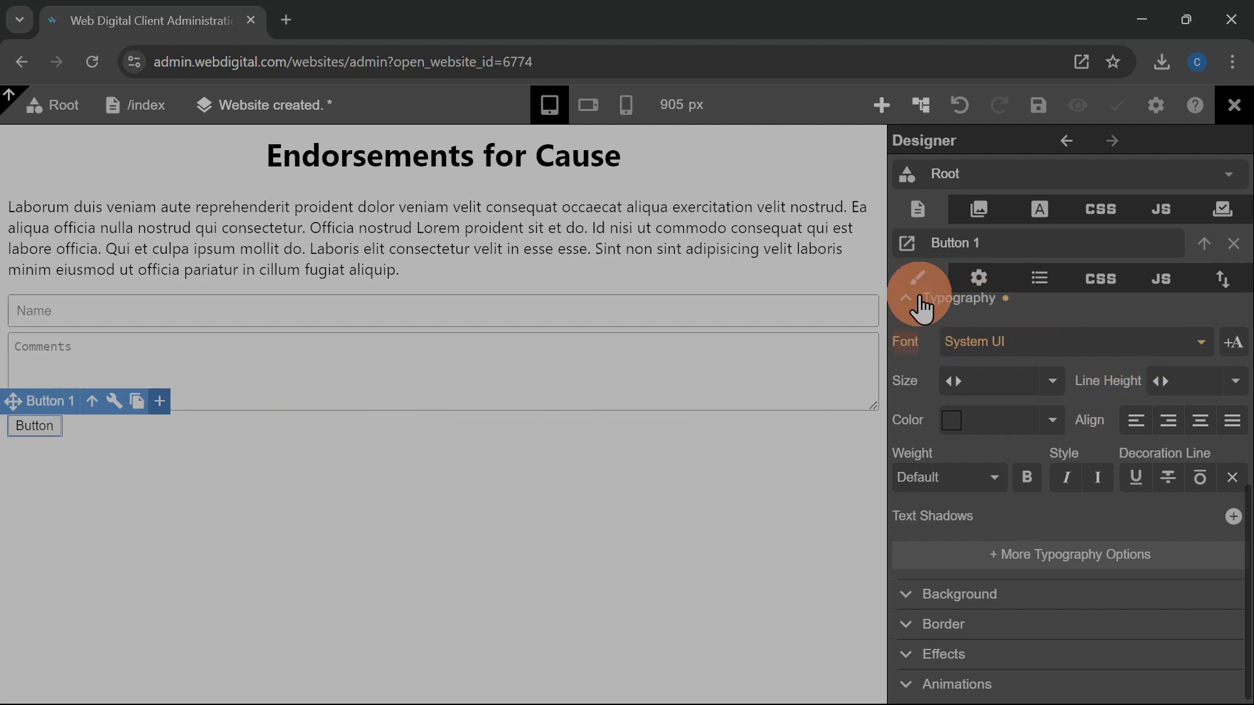
Set the new button's layout display to block
scroll(946, 378, "up", 5)
left_click(908, 377)
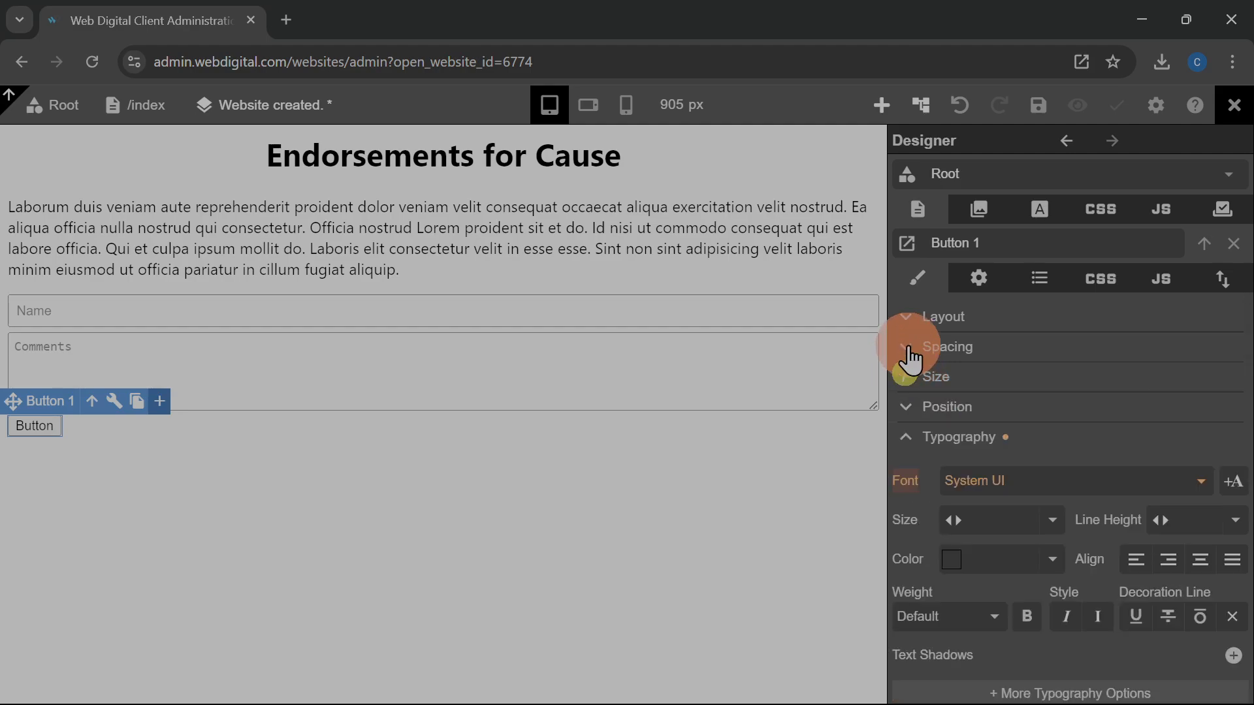
left_click(918, 317)
left_click(1008, 361)
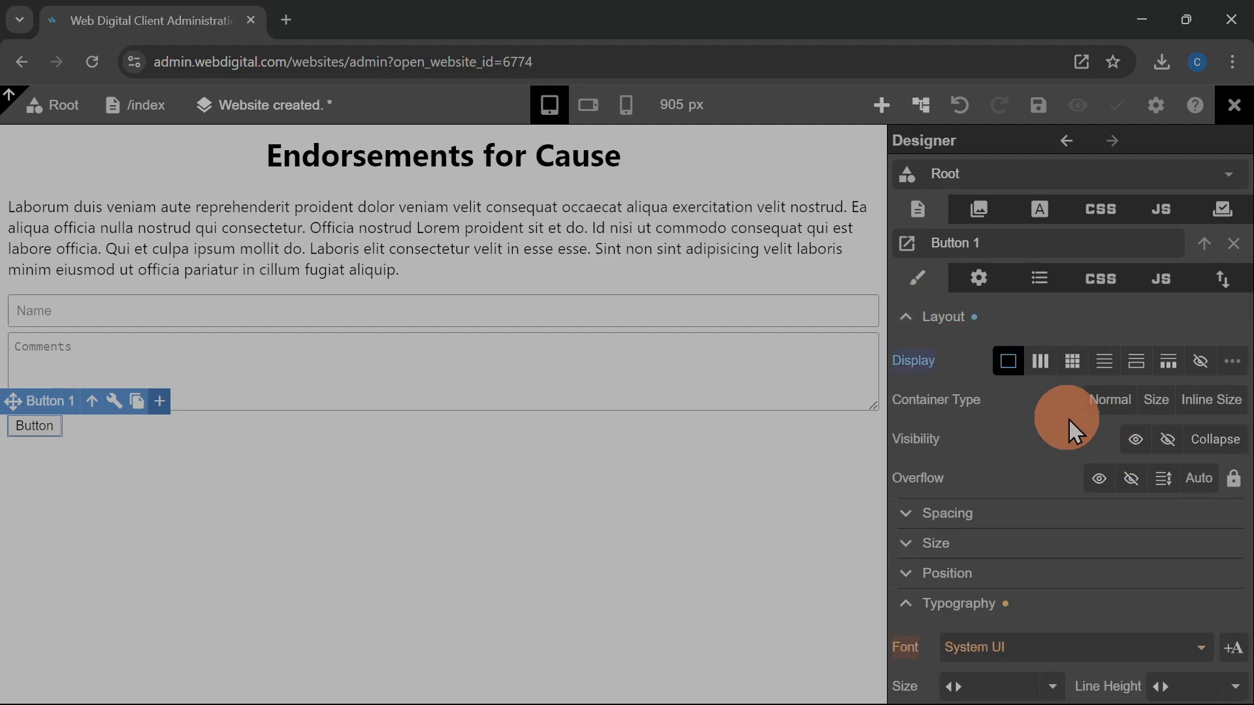
Centre the button horizontally with auto side margins and give it a 19 px top margin
left_click(909, 325)
left_click(940, 348)
left_click(1192, 385)
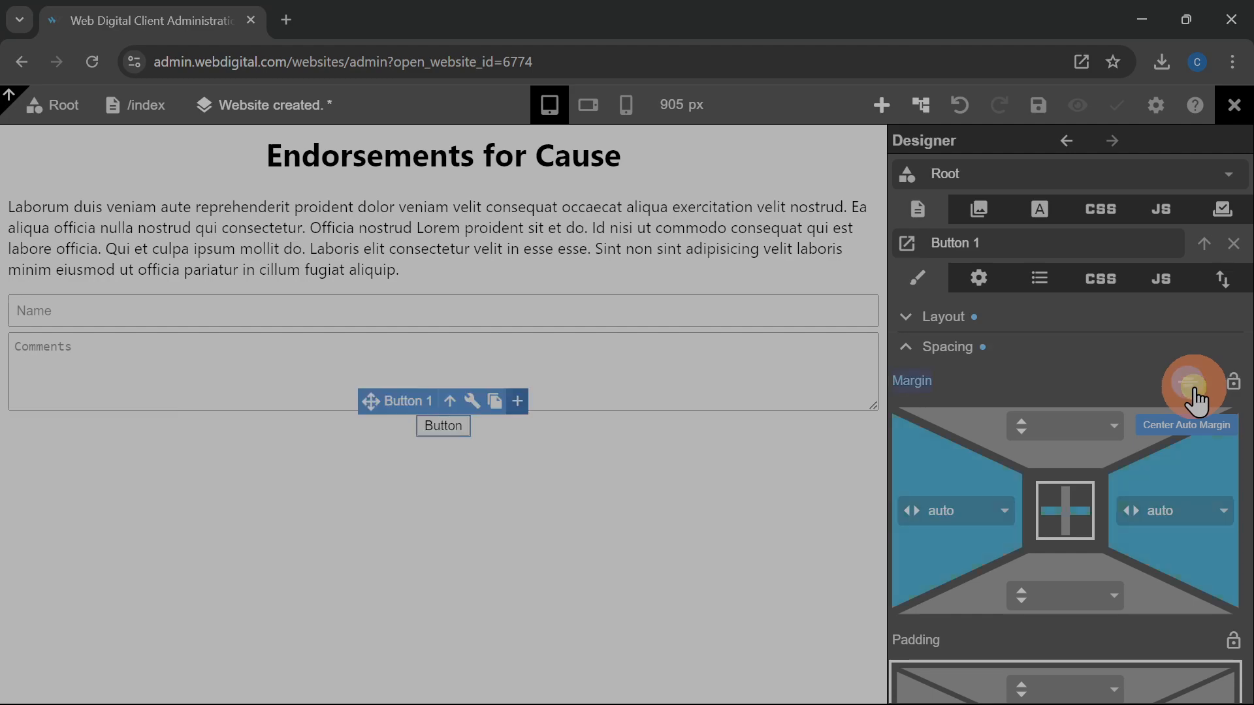
left_click_drag(1025, 427, 1025, 454)
Change the button's label to "Add Your Name"
double_click(441, 439)
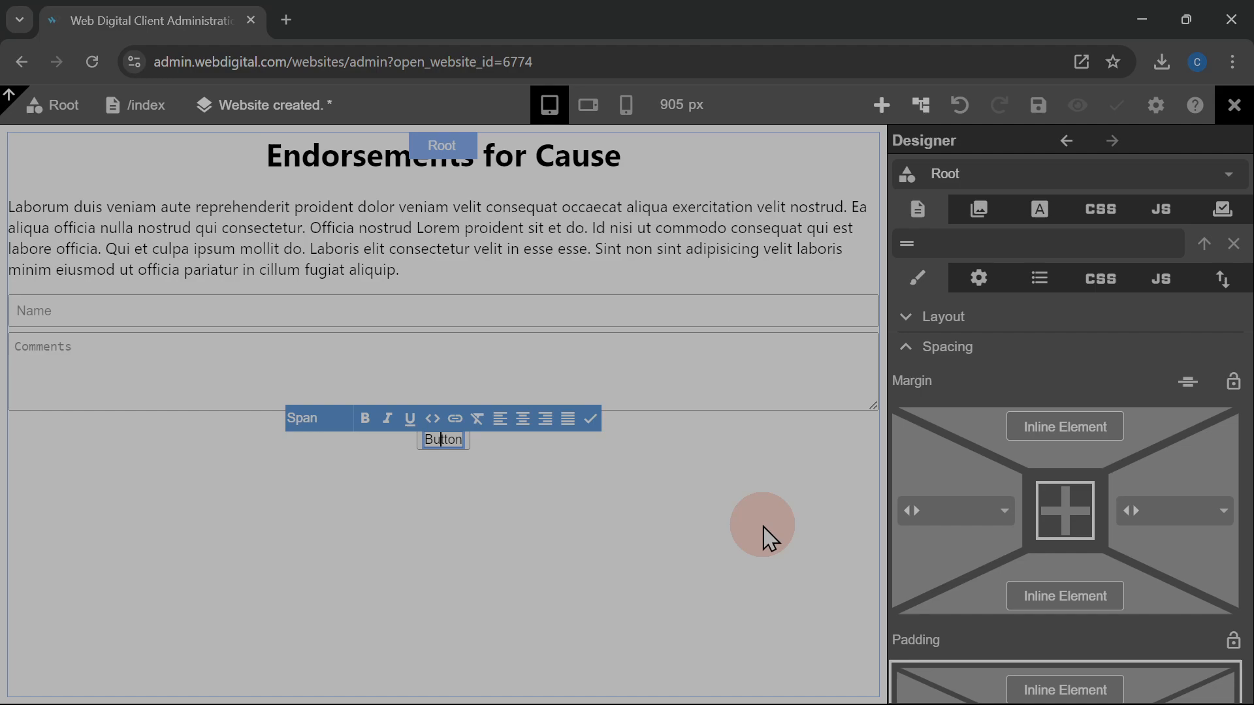
type("Add Your Name")
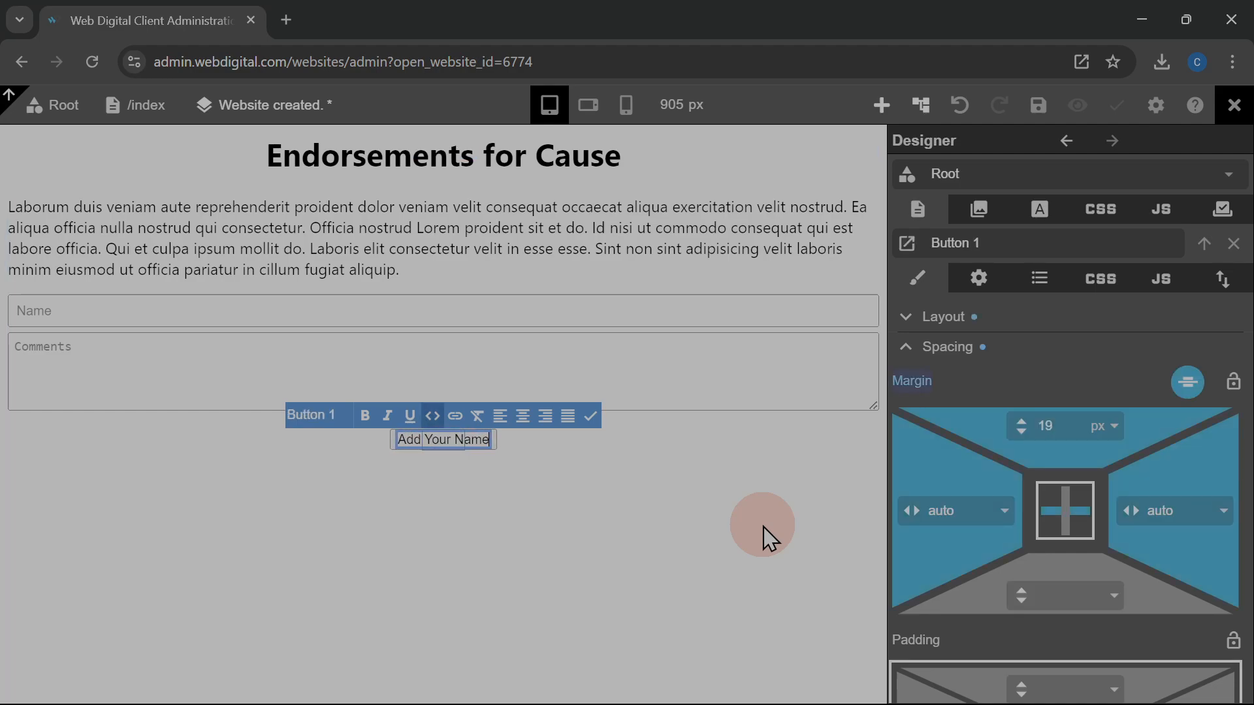
left_click(767, 539)
Set the Add Your Name button's padding to 13 px on all sides and save the website
left_click(448, 434)
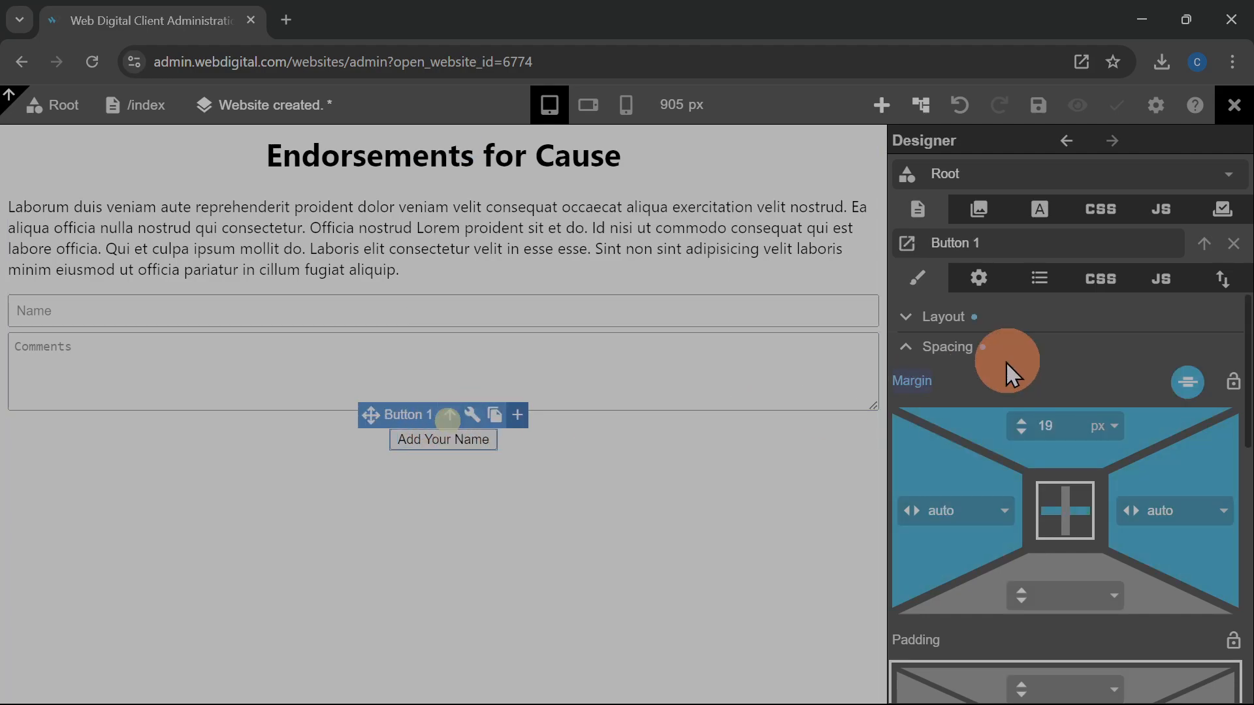
scroll(1202, 497, "down", 2)
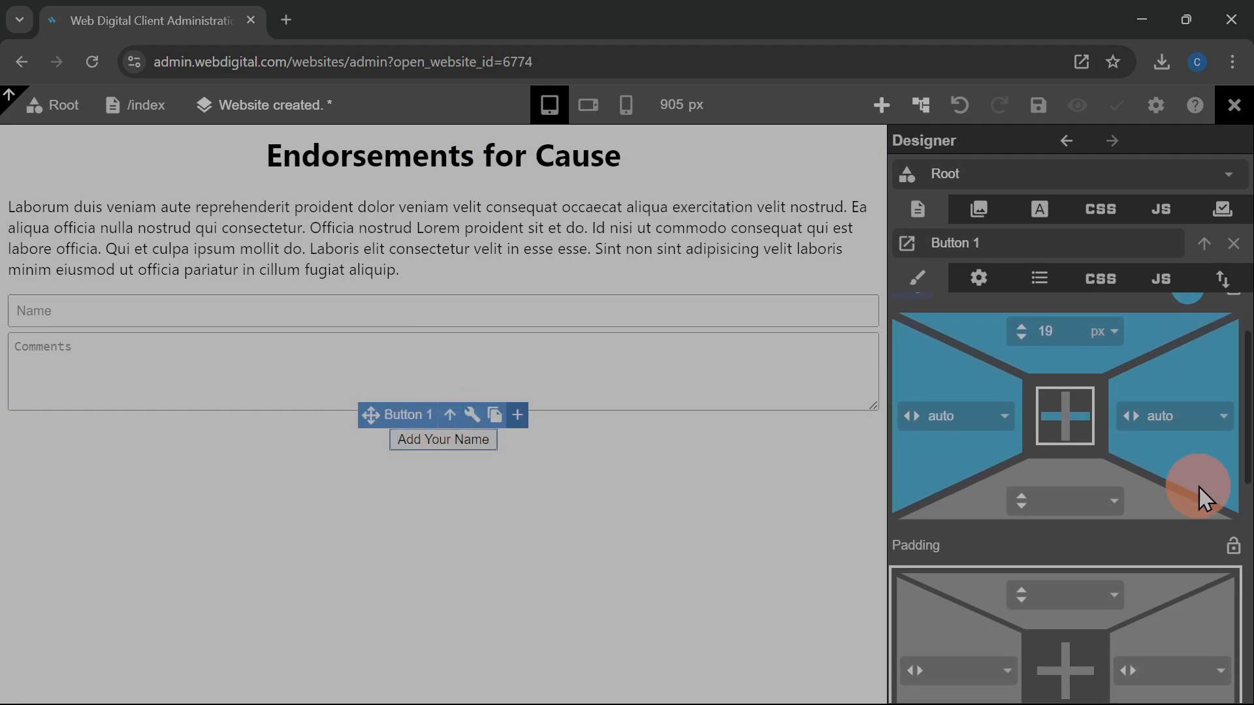
left_click(1233, 543)
left_click_drag(1003, 542, 1018, 548)
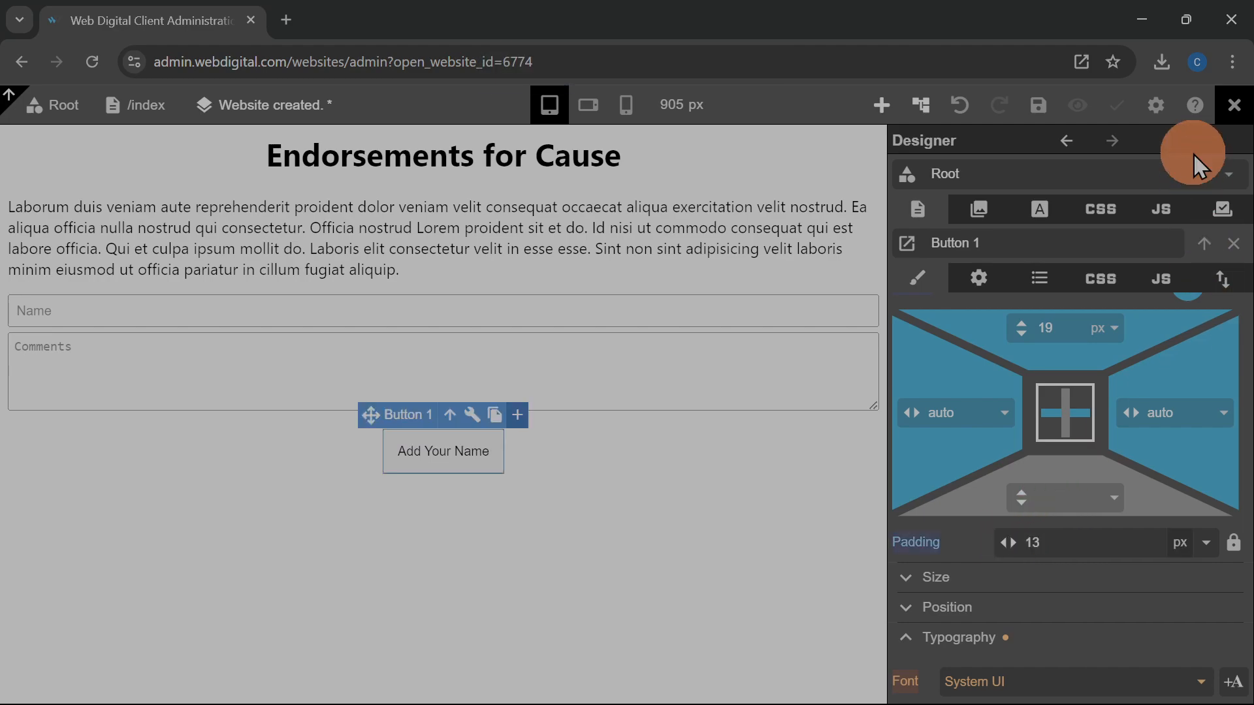
left_click(1038, 105)
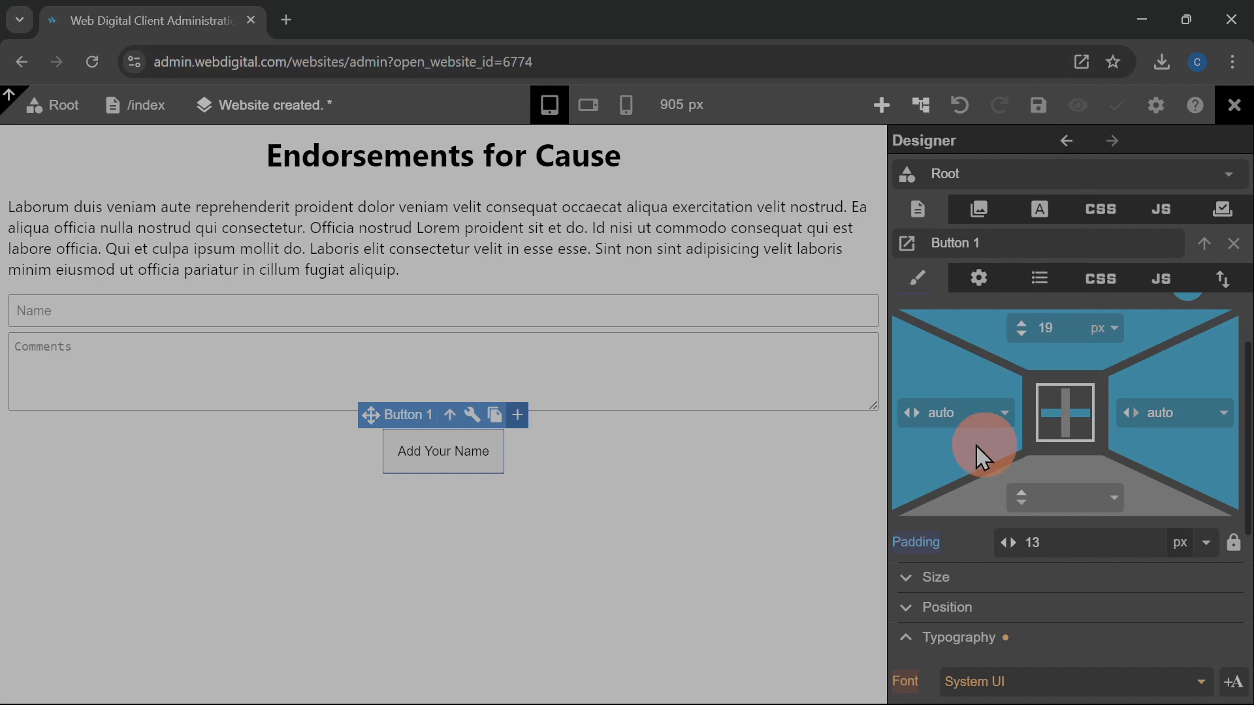
Add a JavaScript function to the Add Your Name button with its binding set to Event
left_click(1159, 280)
left_click(1235, 323)
left_click(1091, 405)
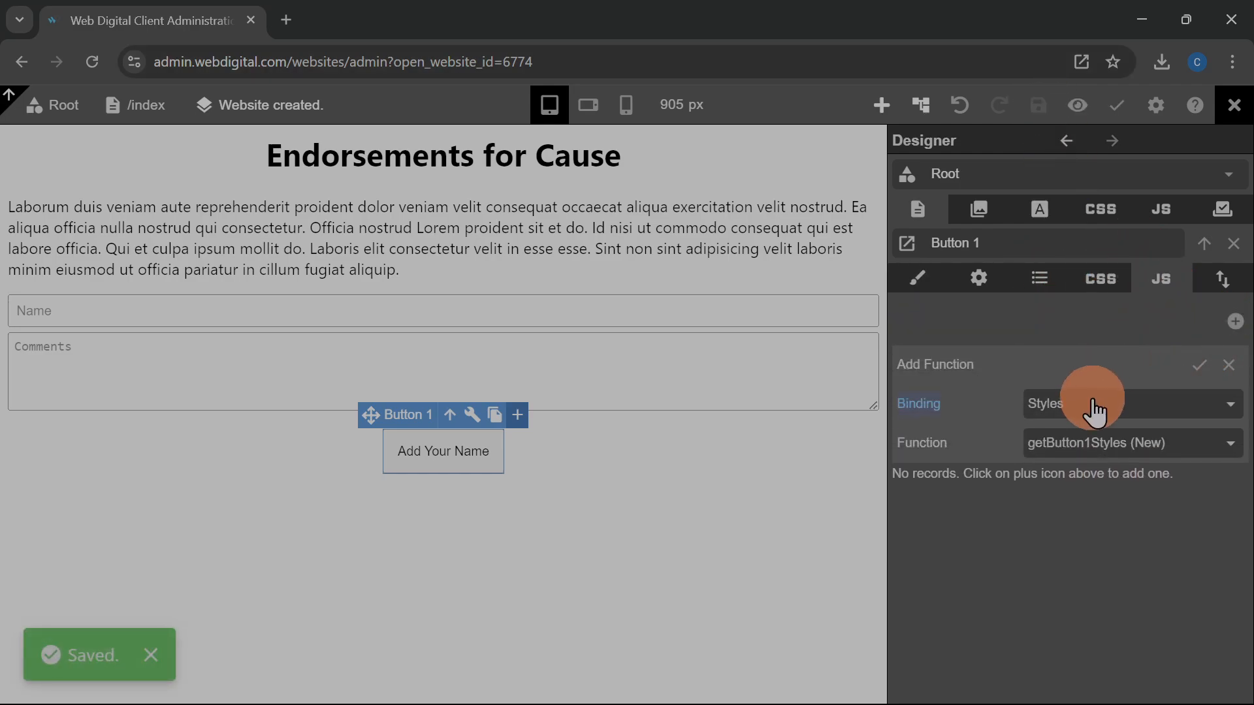
left_click(1100, 552)
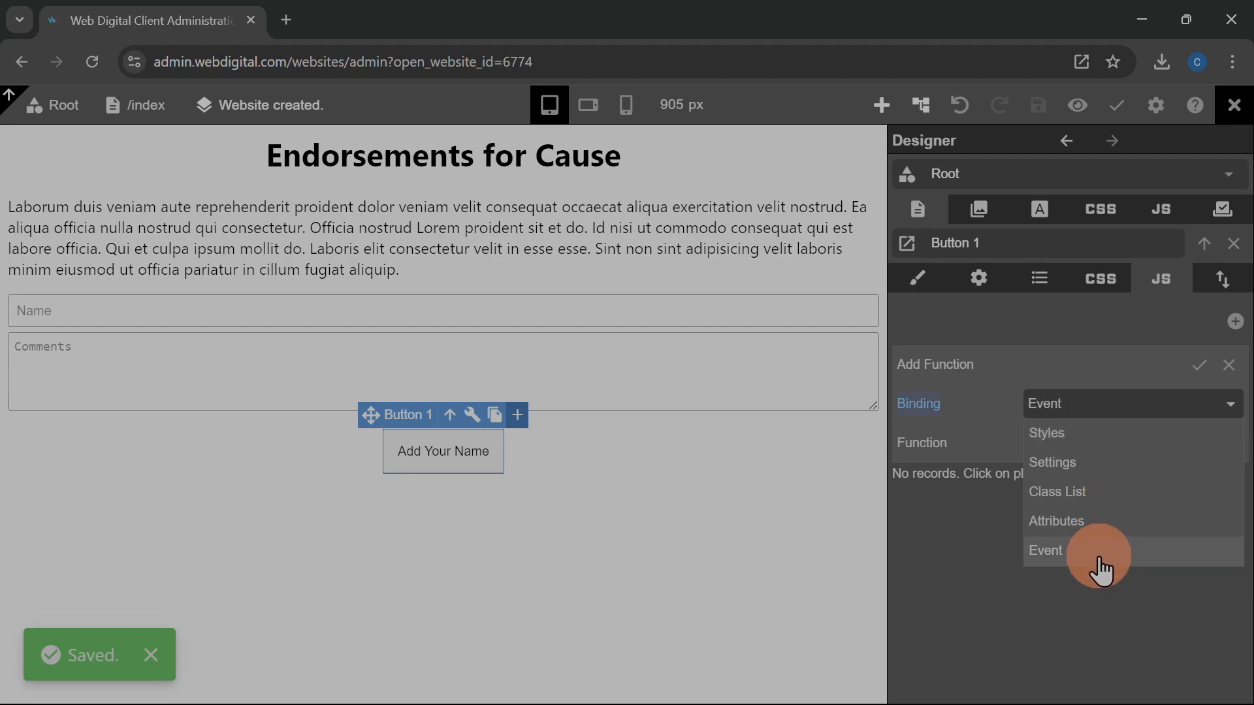
left_click(1200, 366)
Remove the placeholder comment and extra blank lines from the onButton1Click class code, and expand the code editor to full screen
left_click(920, 386)
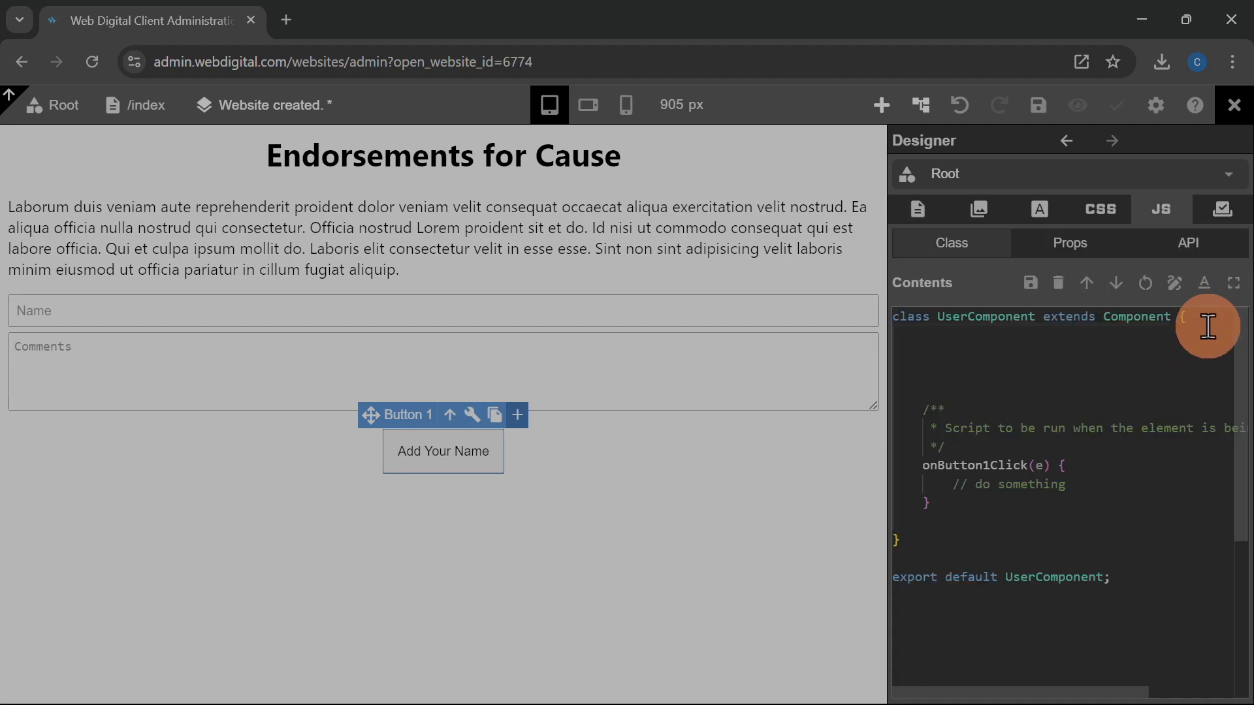
left_click(1077, 371)
key("BackSpace")
key("BackSpace")
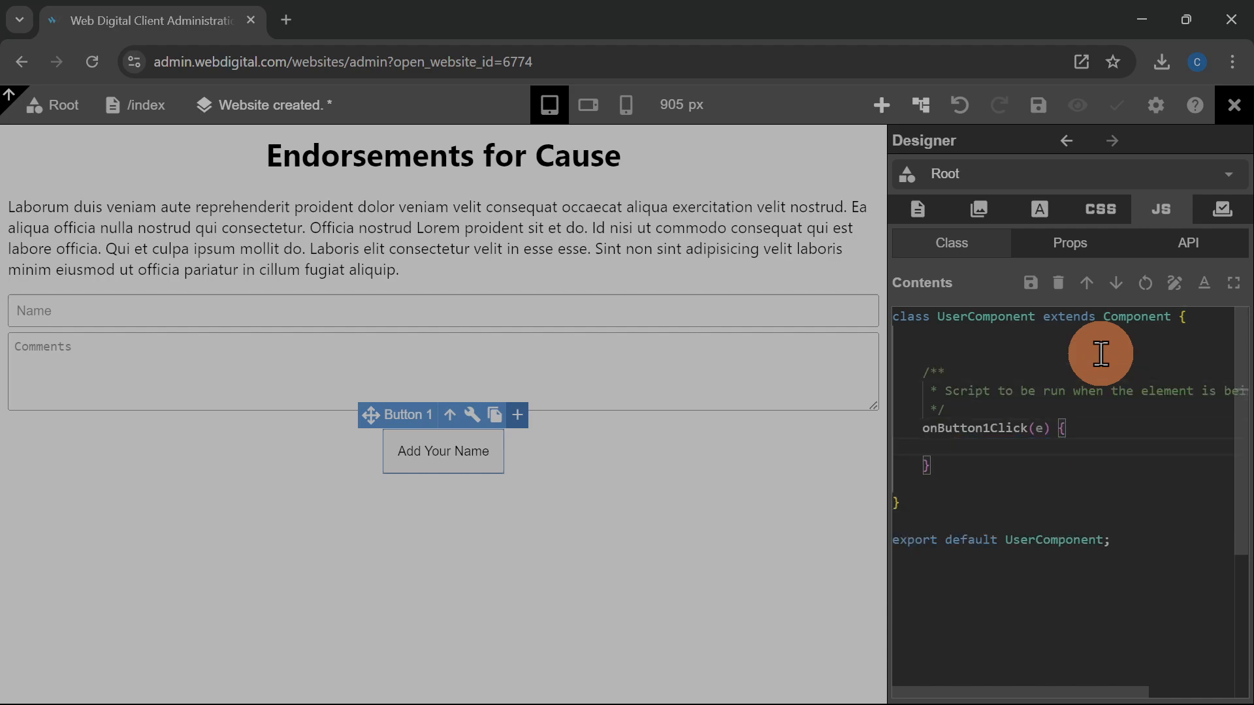
key("F11")
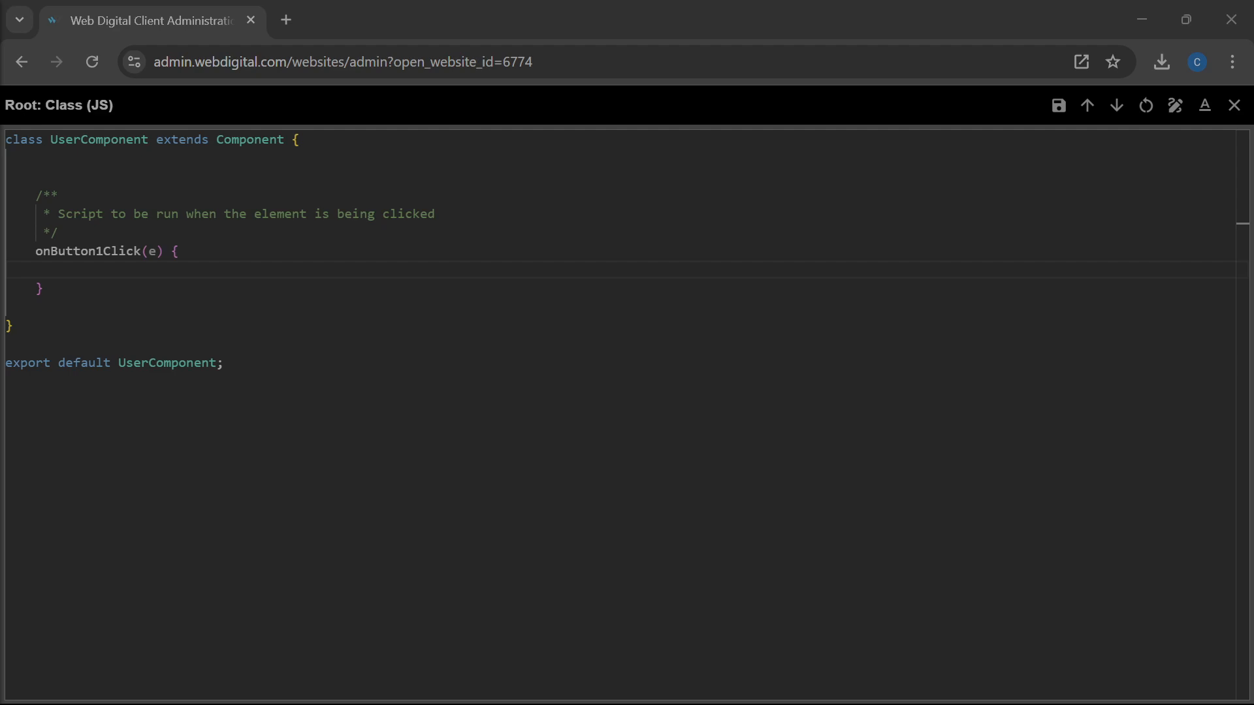
Make onButton1Click async without the e parameter, awaiting this.callApi with 'addEndorsement' and the values of the name and comments elements
left_click(196, 285)
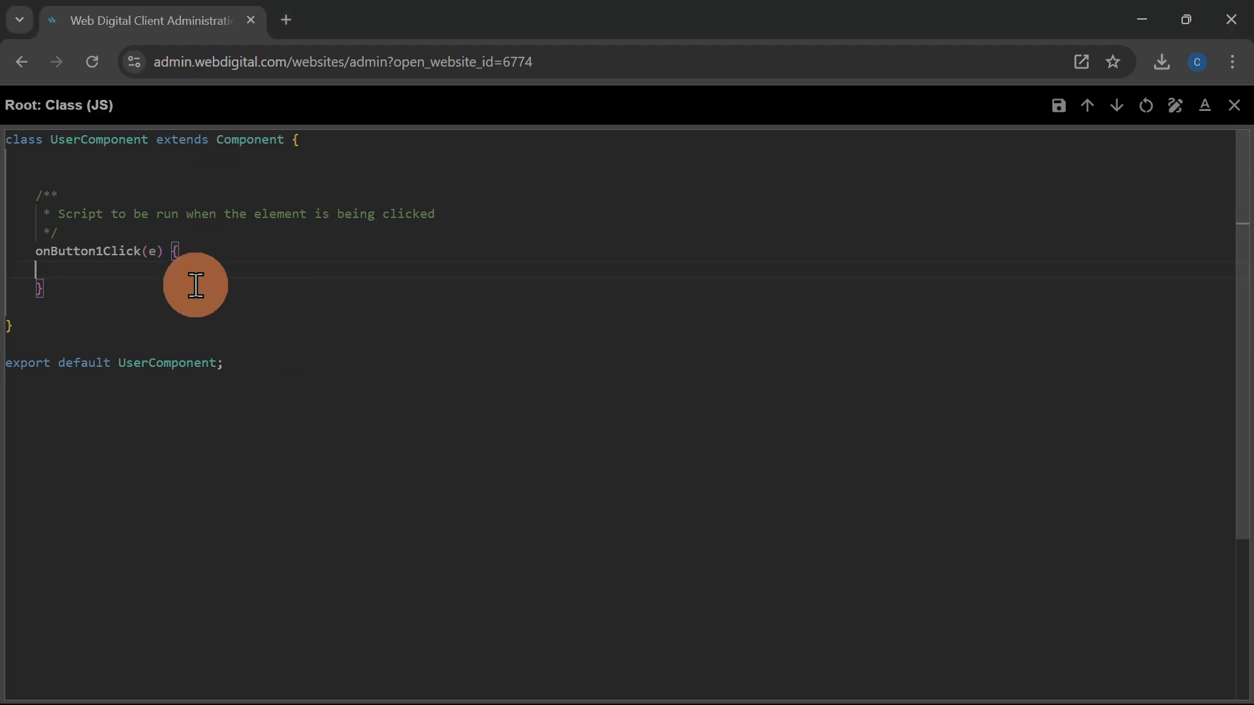
type("await this.callApi('addEndorsement', document.getElementById('name').value,document.getElementById('comments').value);")
key("Home")
key("Tab")
key("Up")
key("Home")
type("async")
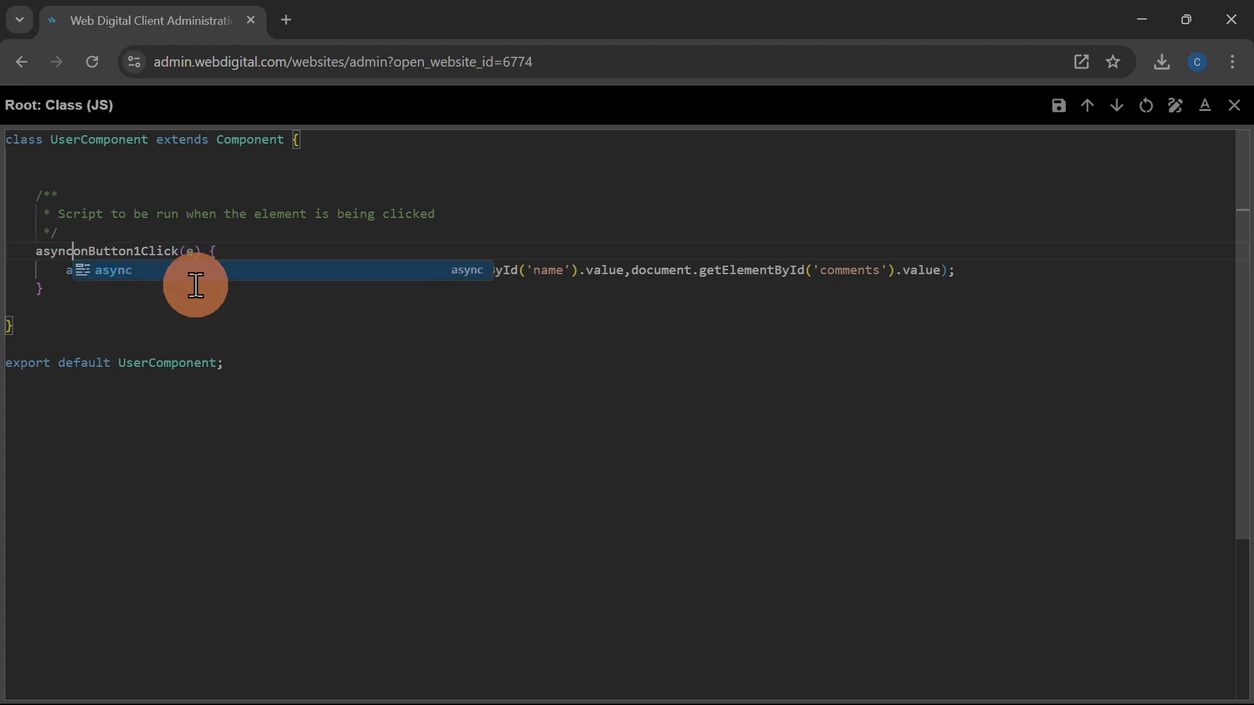
key("Delete")
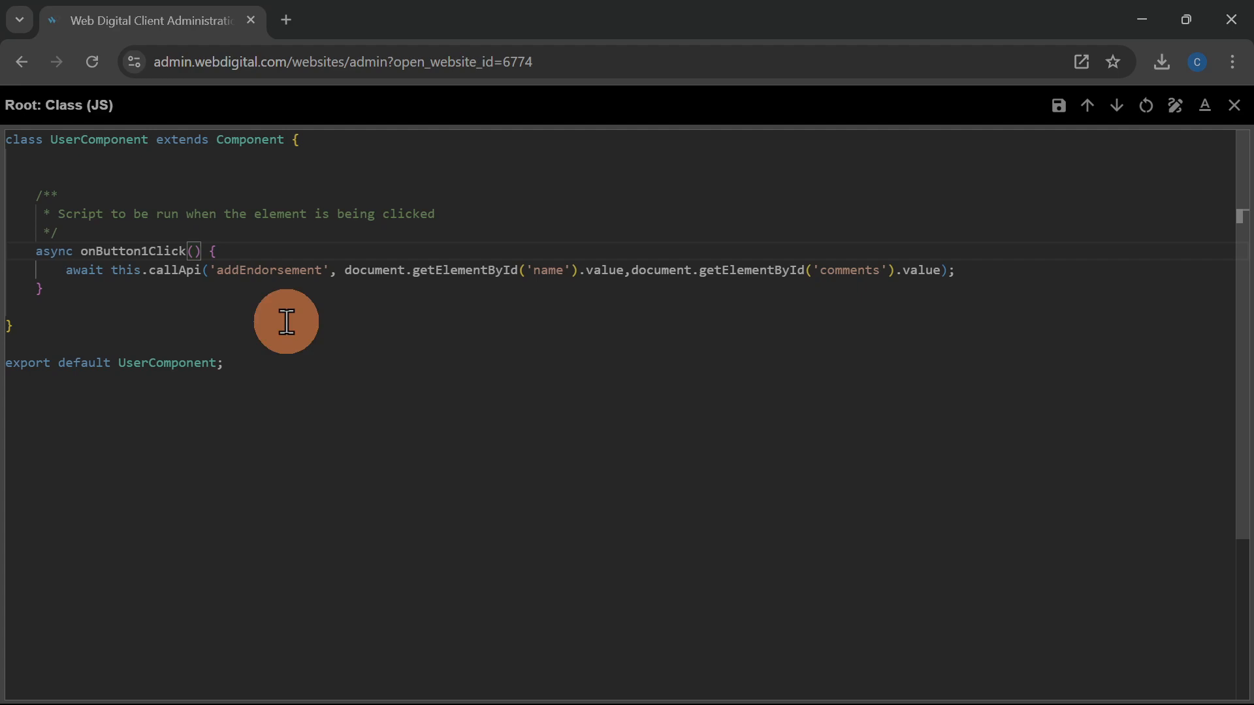
Shorten the API name in the callApi line to 'add', check its arguments, and save and close the class code
left_click(239, 269)
key("ctrl+shift+Right")
key("Delete")
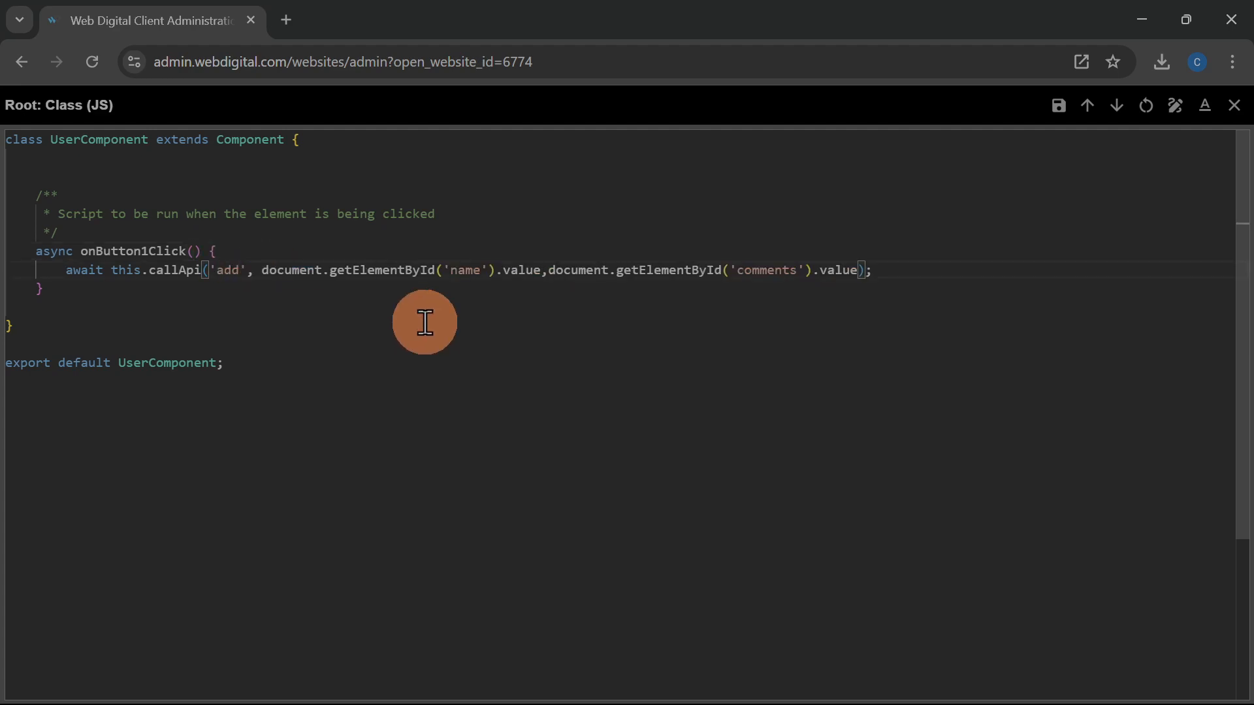
left_click(465, 269)
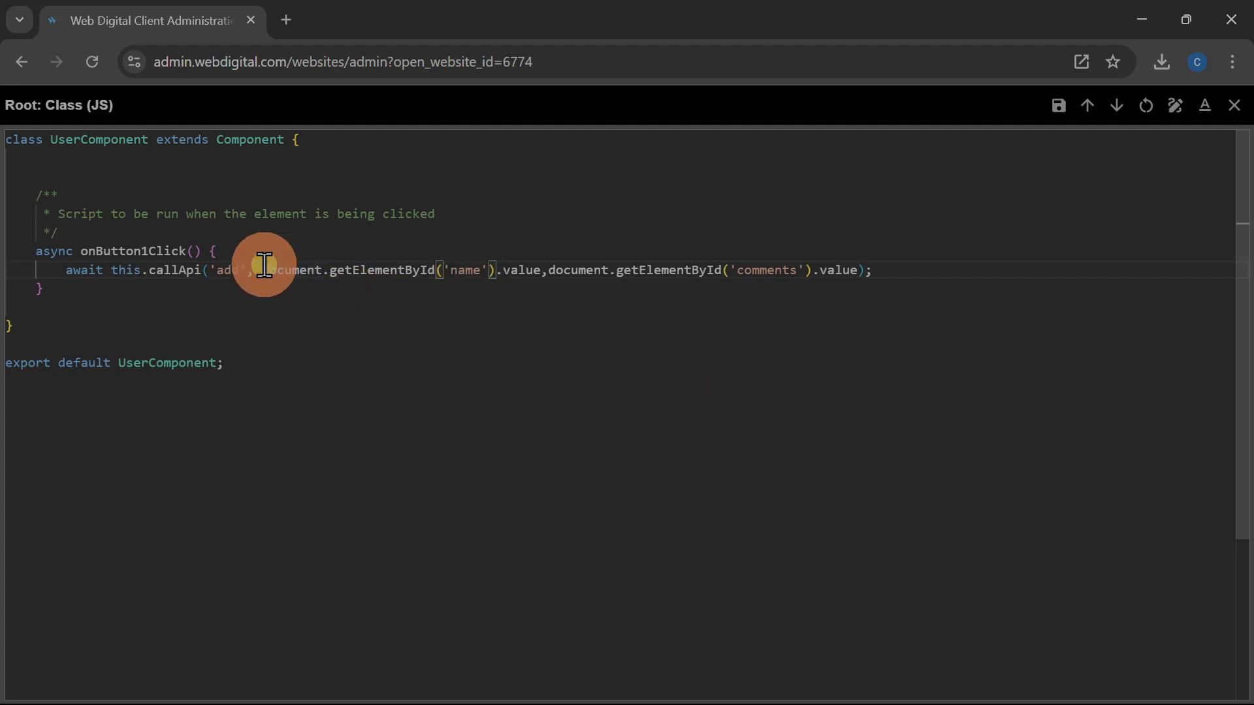
left_click_drag(264, 270, 541, 270)
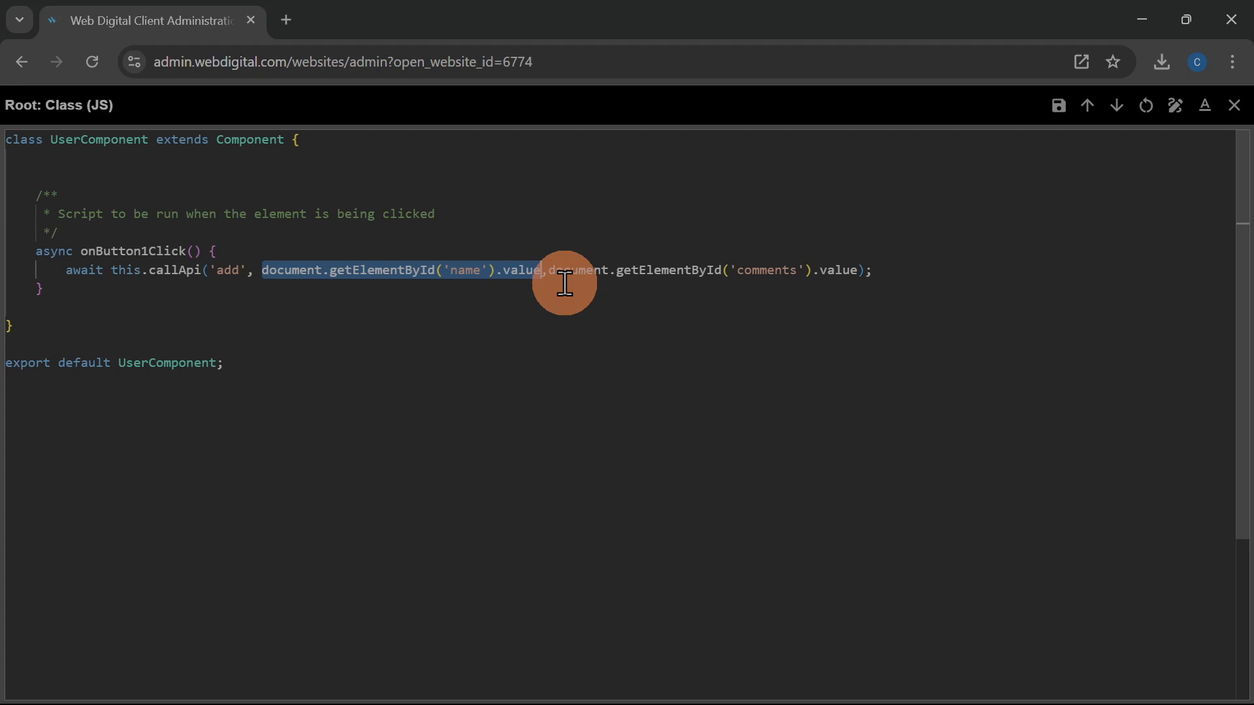
left_click(564, 270)
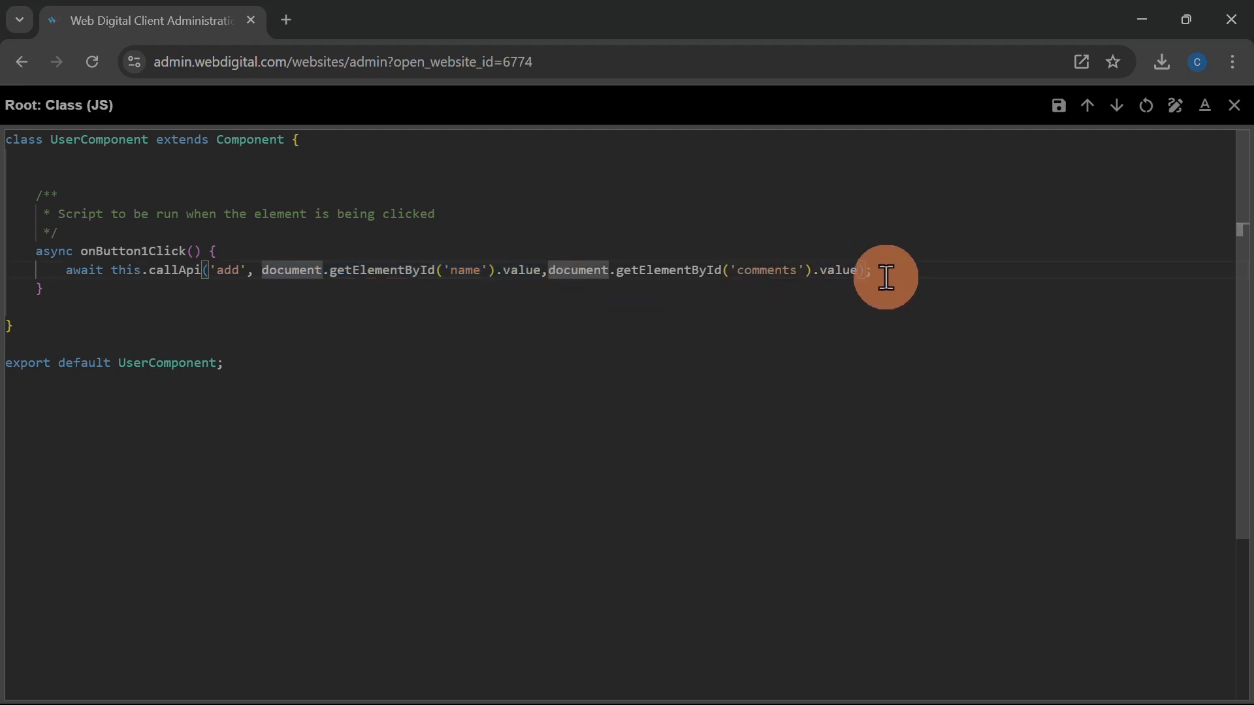
left_click(743, 269)
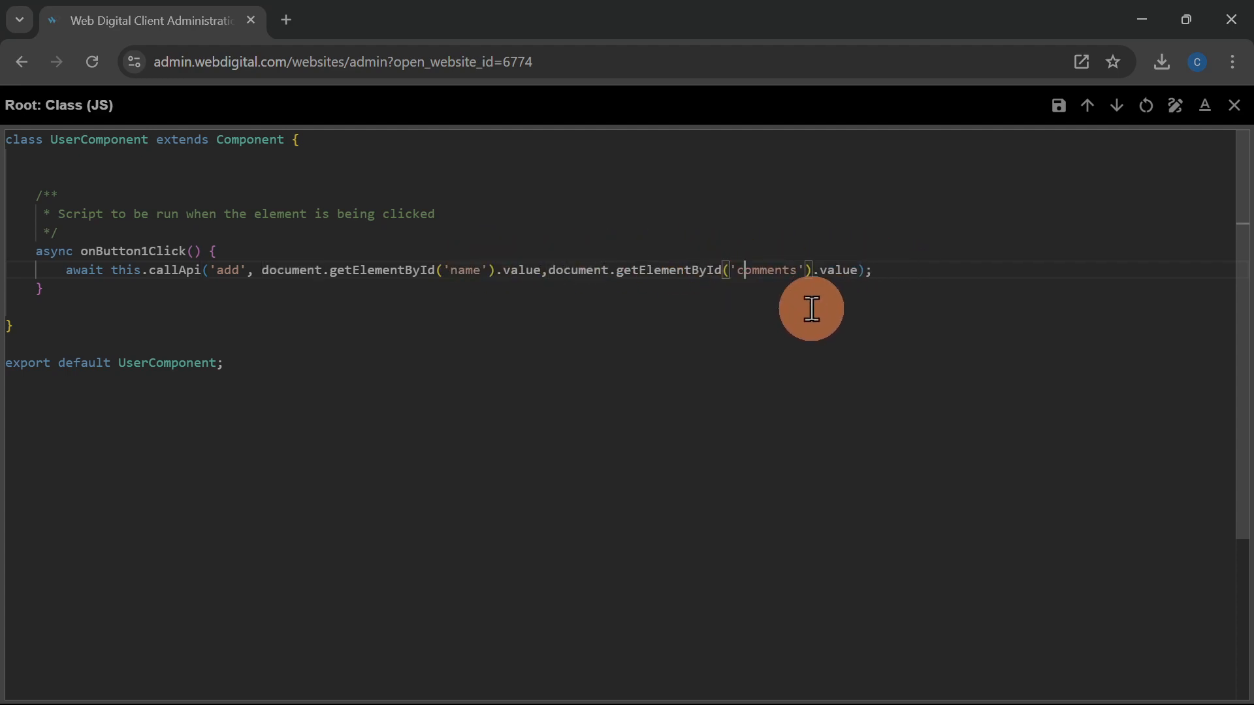
left_click(767, 271)
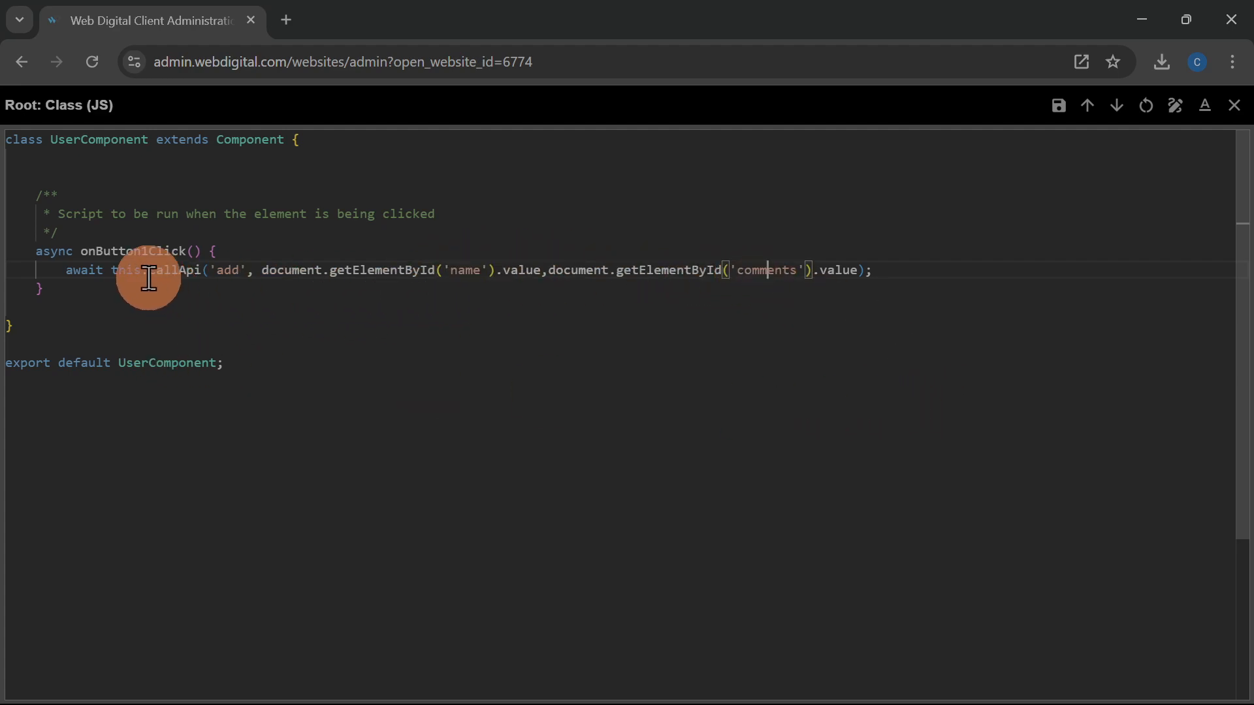
left_click(179, 271)
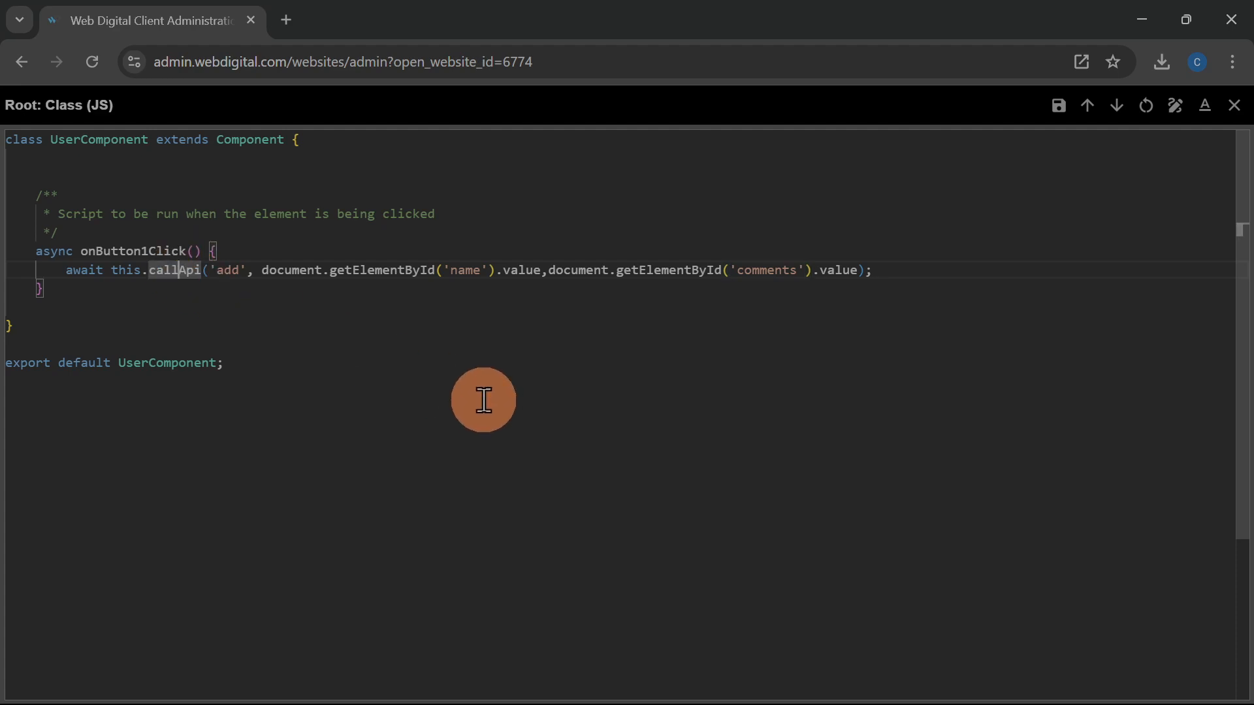
key("ctrl+s")
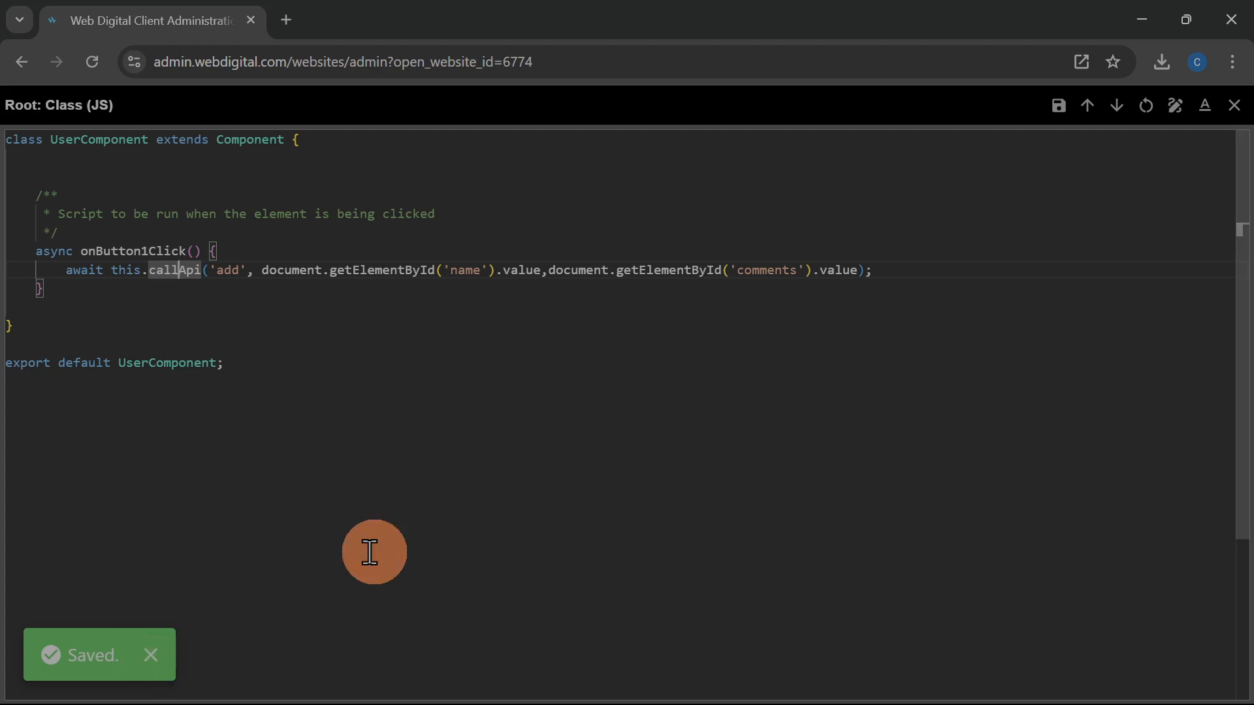
left_click(1234, 107)
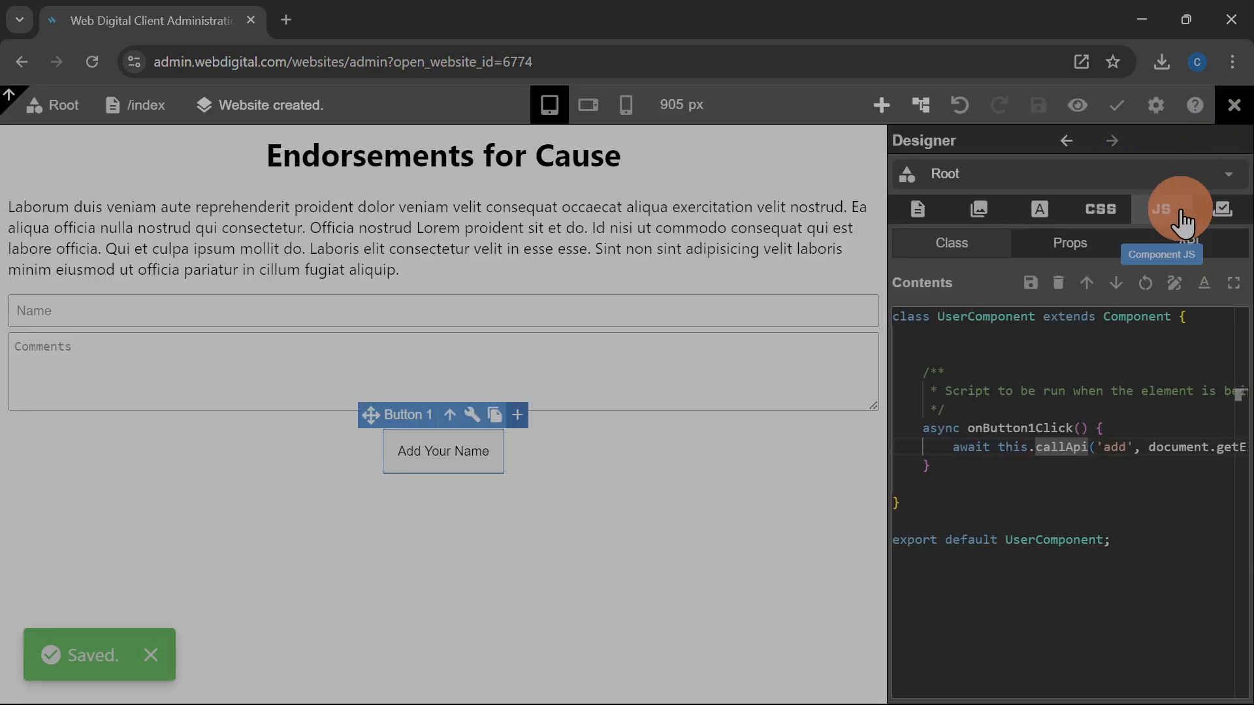
Examine the code of the component's add API in the full-screen editor
left_click(1188, 243)
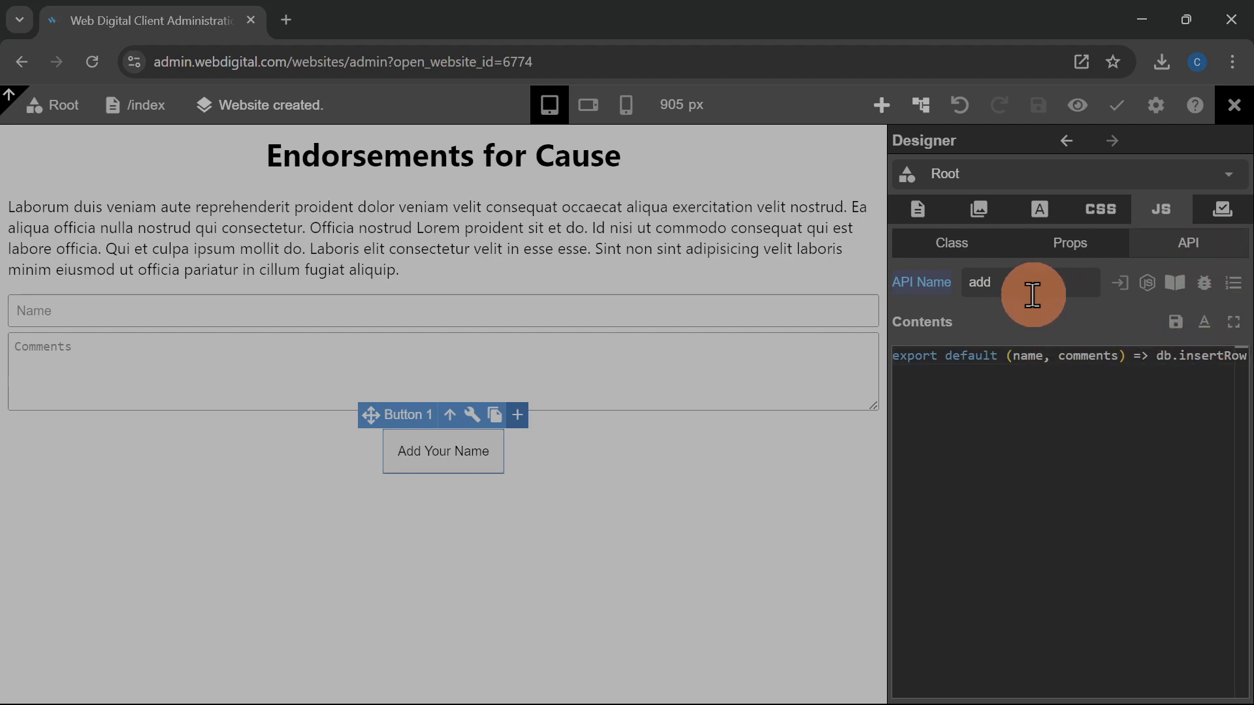
left_click(1233, 322)
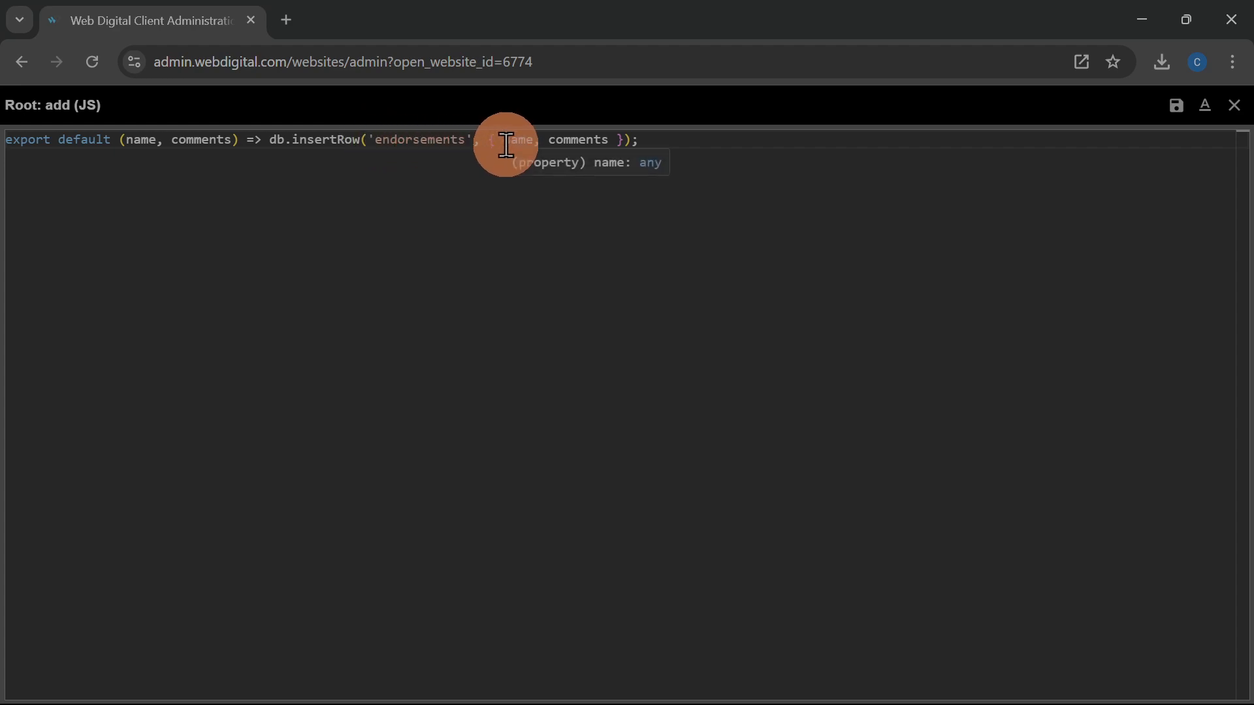
left_click(1234, 106)
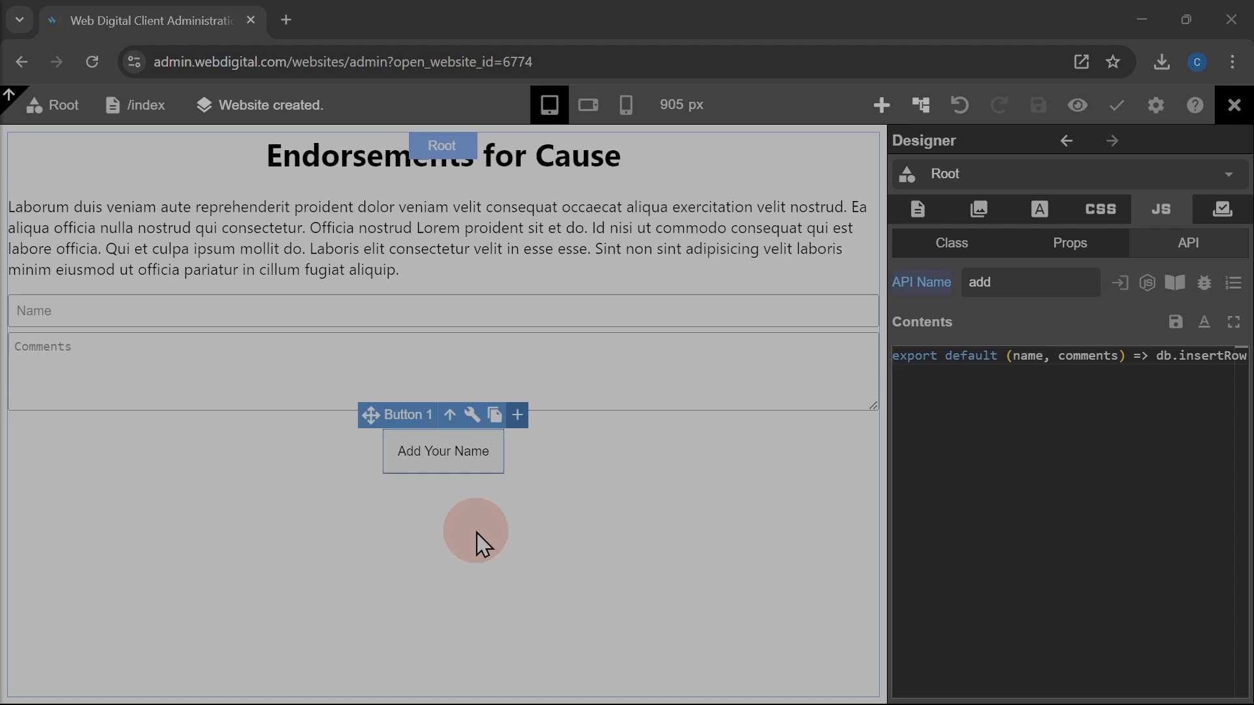
Add a new API named get to the Root component
left_click(1204, 255)
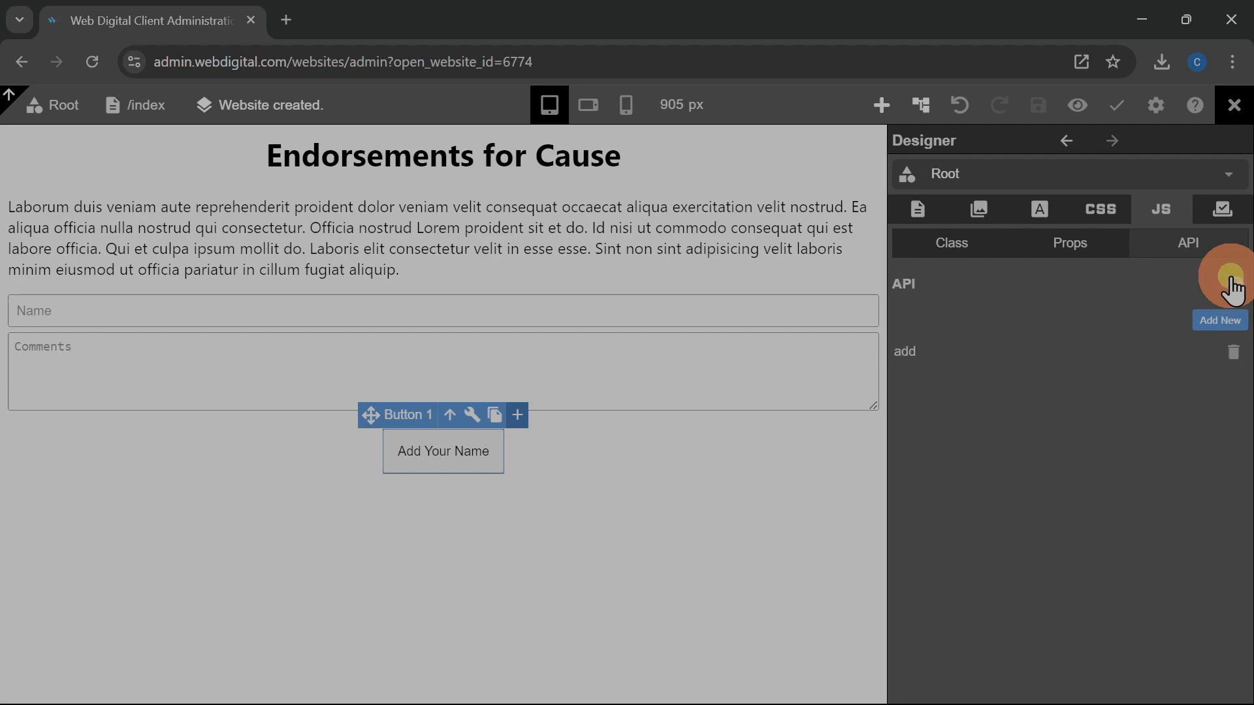
left_click(1234, 286)
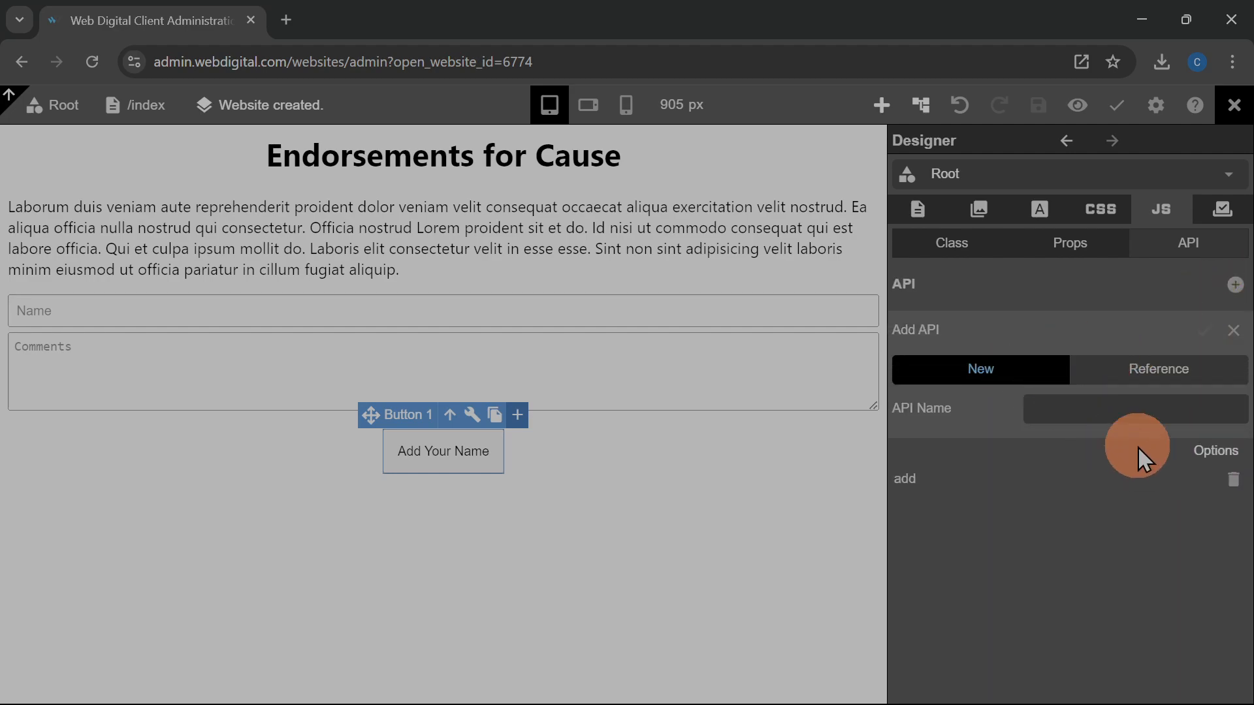
left_click(1130, 418)
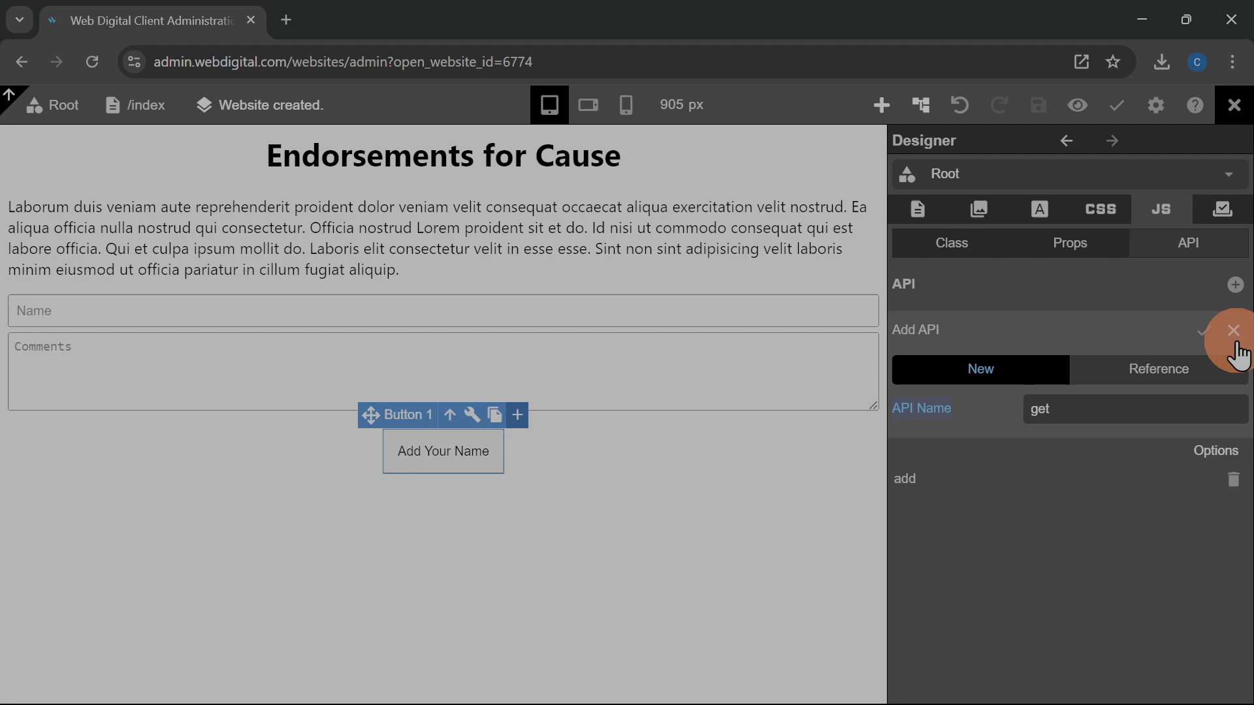
left_click(1204, 331)
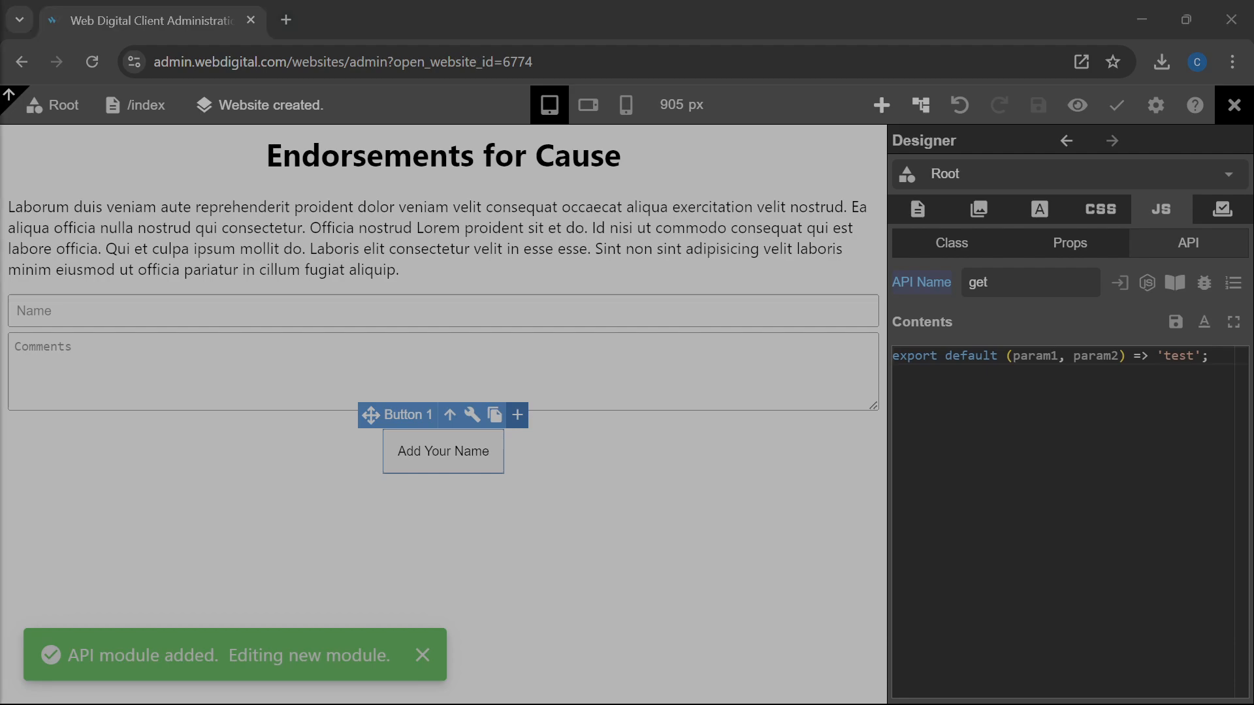
Replace the get API's code with export default () => db.selectRows('select * from endorsements'); and save it
left_click(1231, 323)
left_click(205, 271)
key("ctrl+a")
type("db.selectRows('select * from endorsements');")
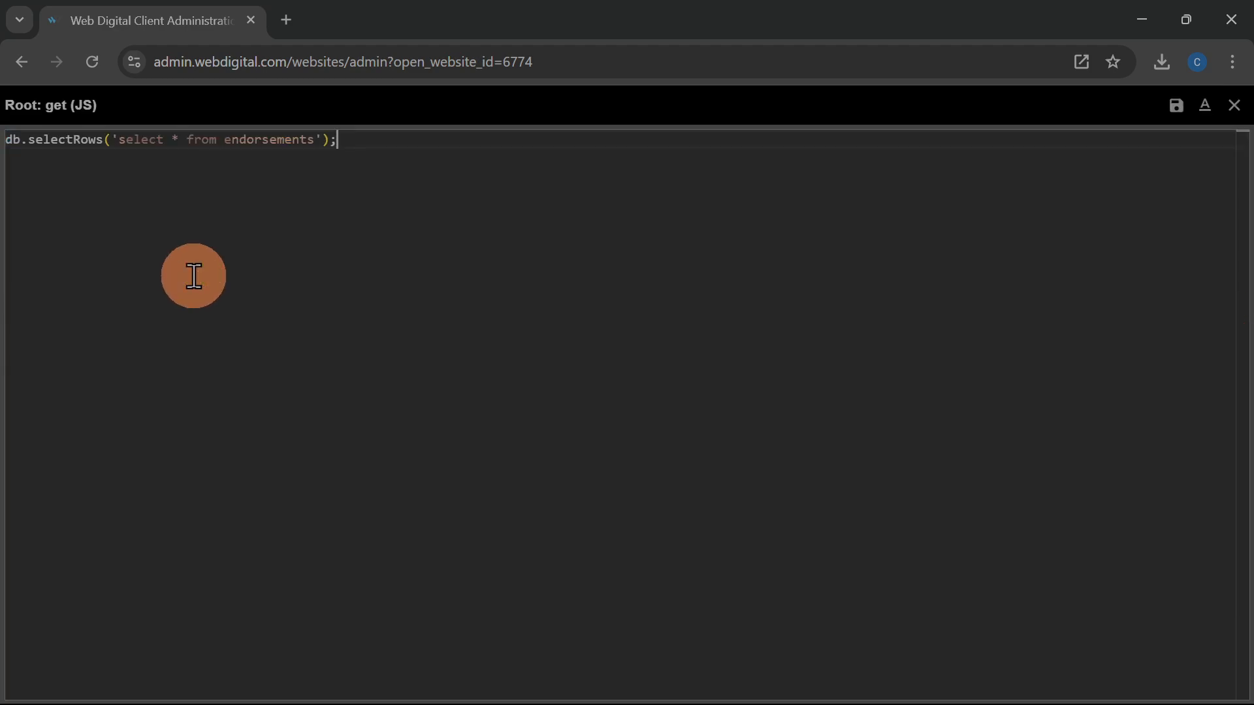
key("ctrl+z")
key("Left")
key("ctrl+Right")
key("ctrl+Right")
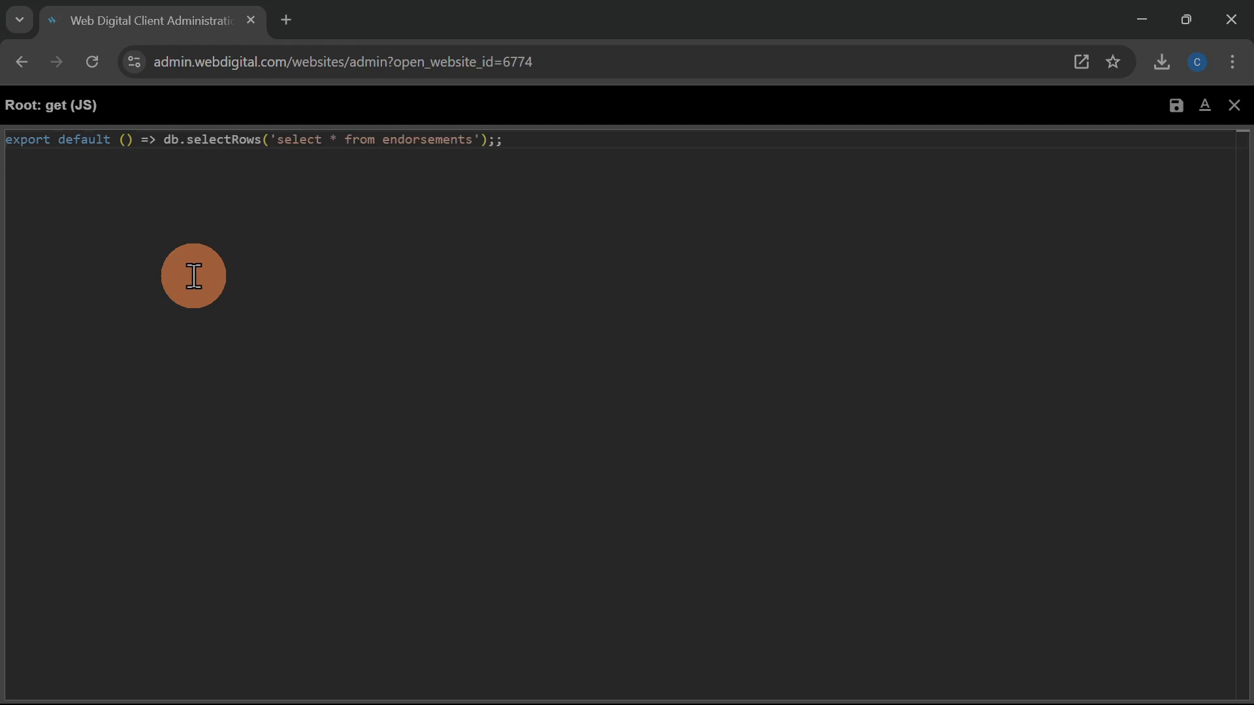
key("ctrl+s")
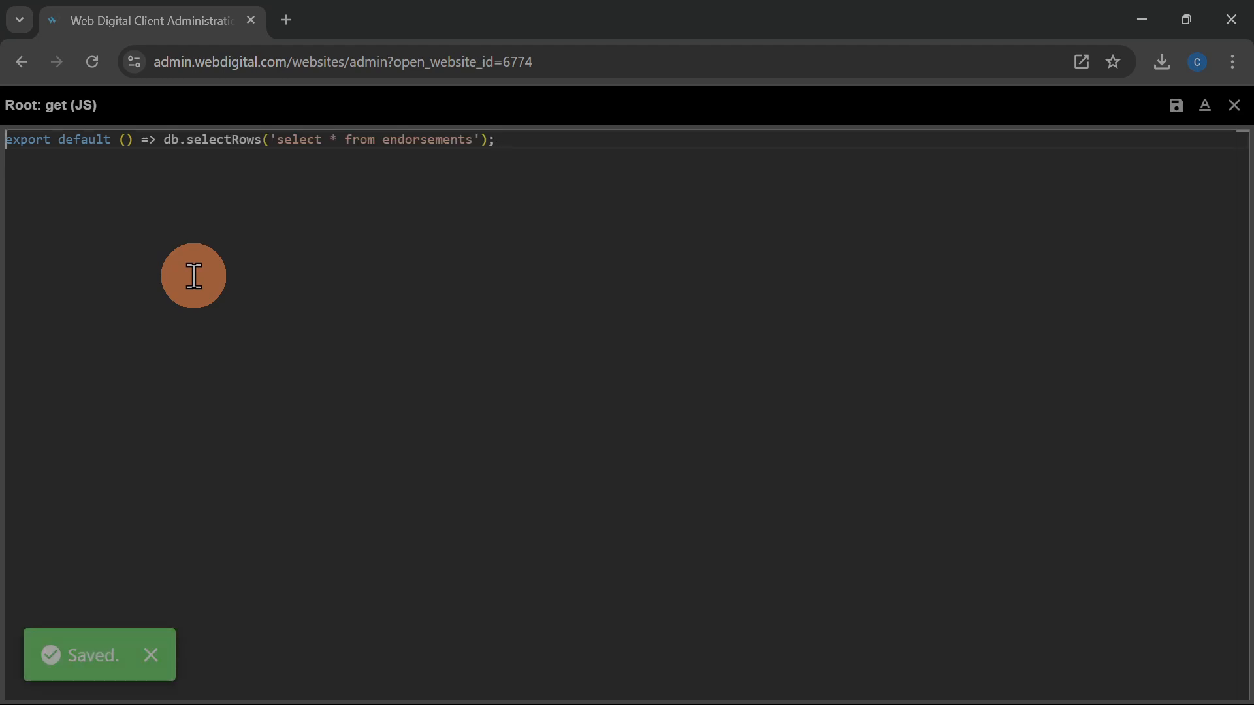
key("Escape")
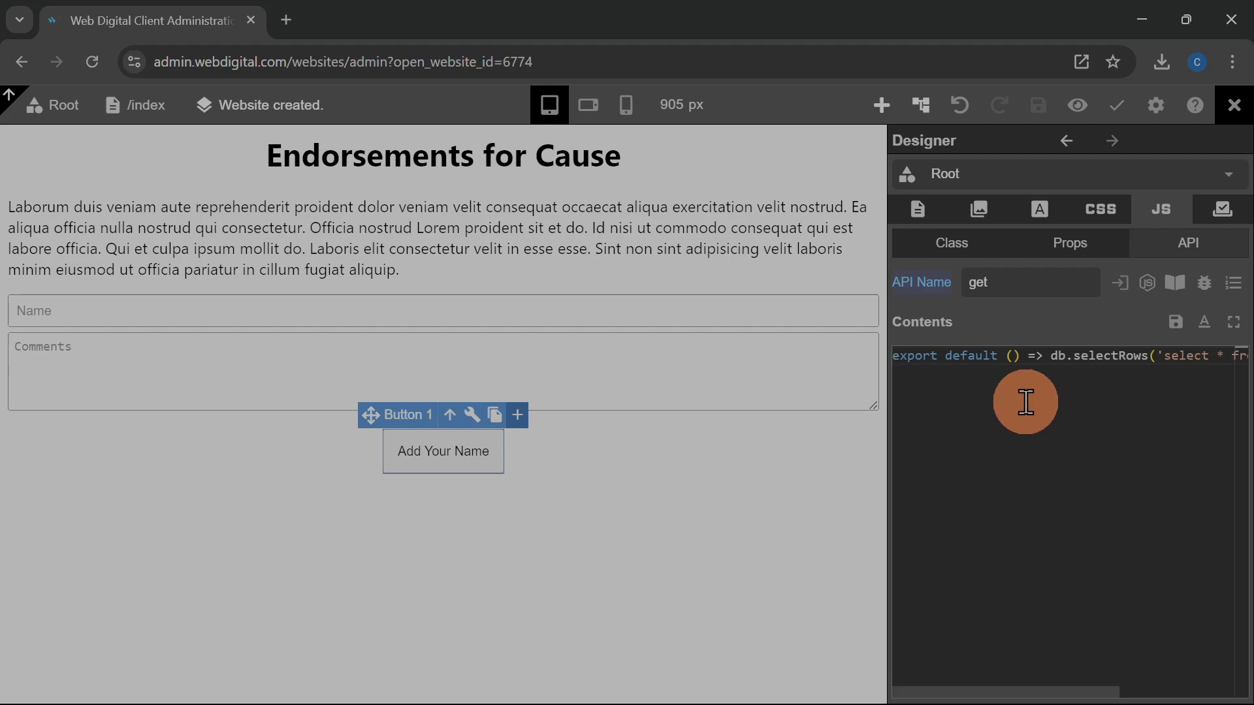
Paste the endorsements state, getEndorsements and componentDidMount code at the start of the Root class and expand the editor to full screen
left_click(1239, 286)
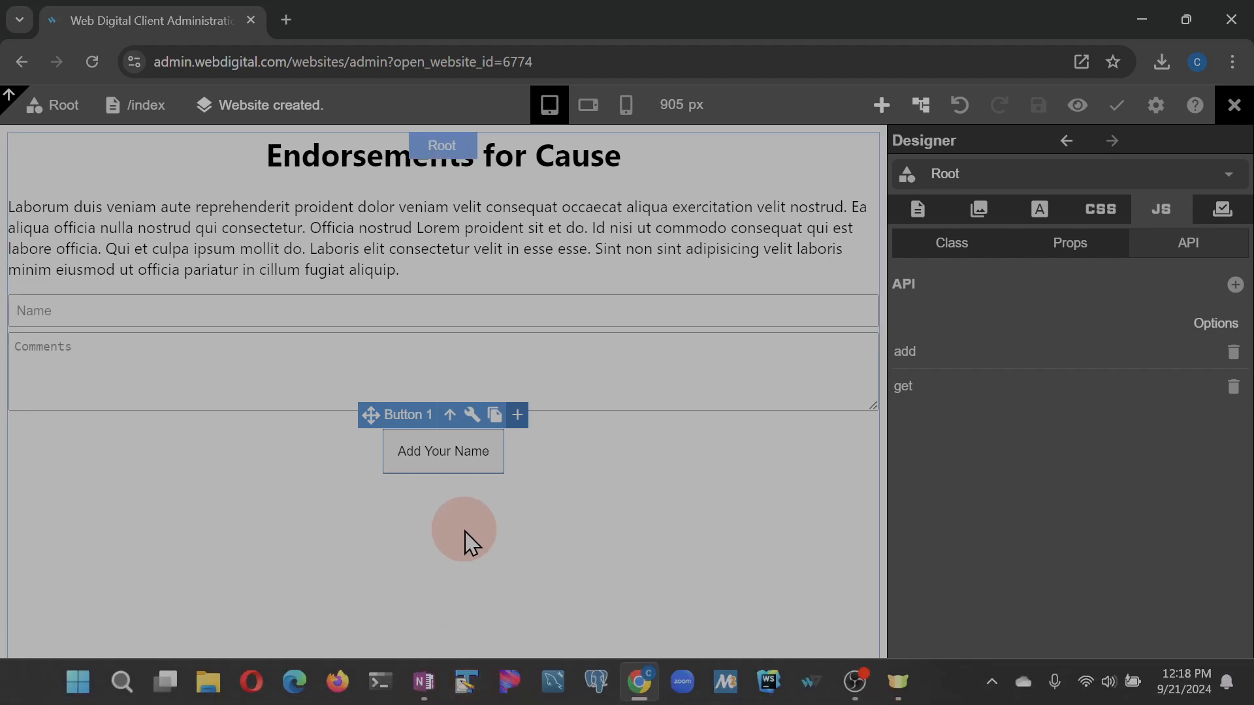
left_click(954, 246)
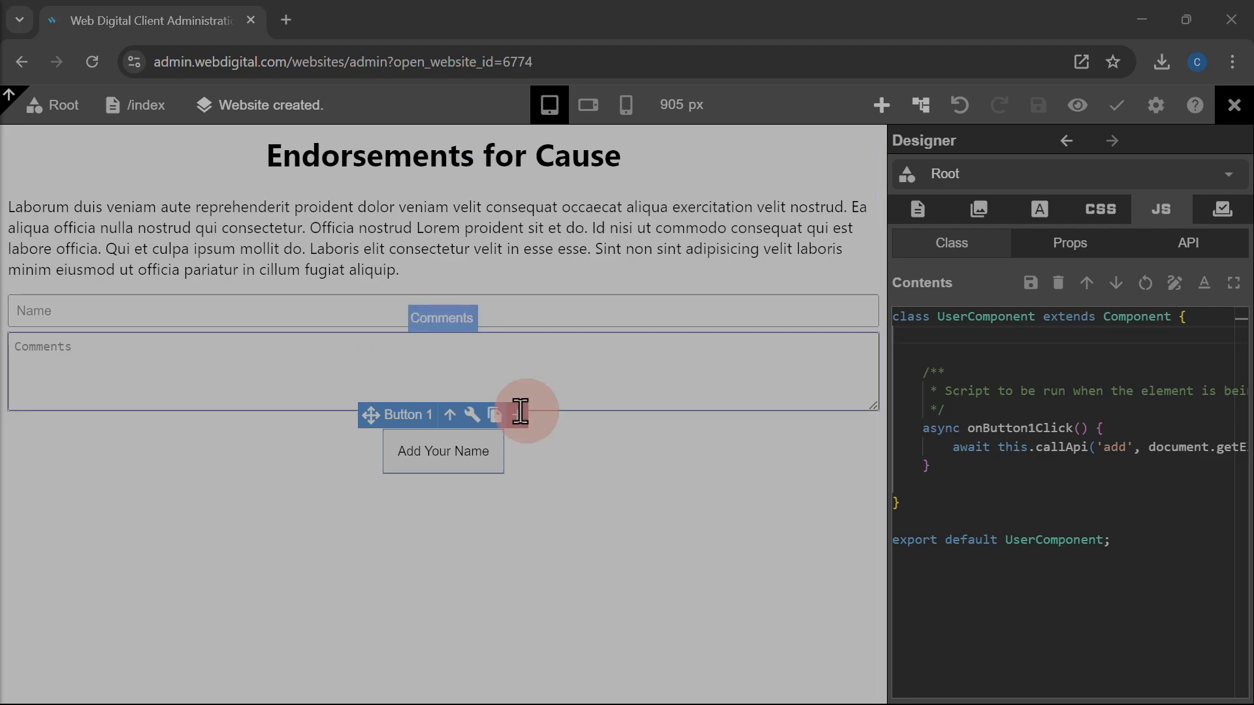
key("ctrl+v")
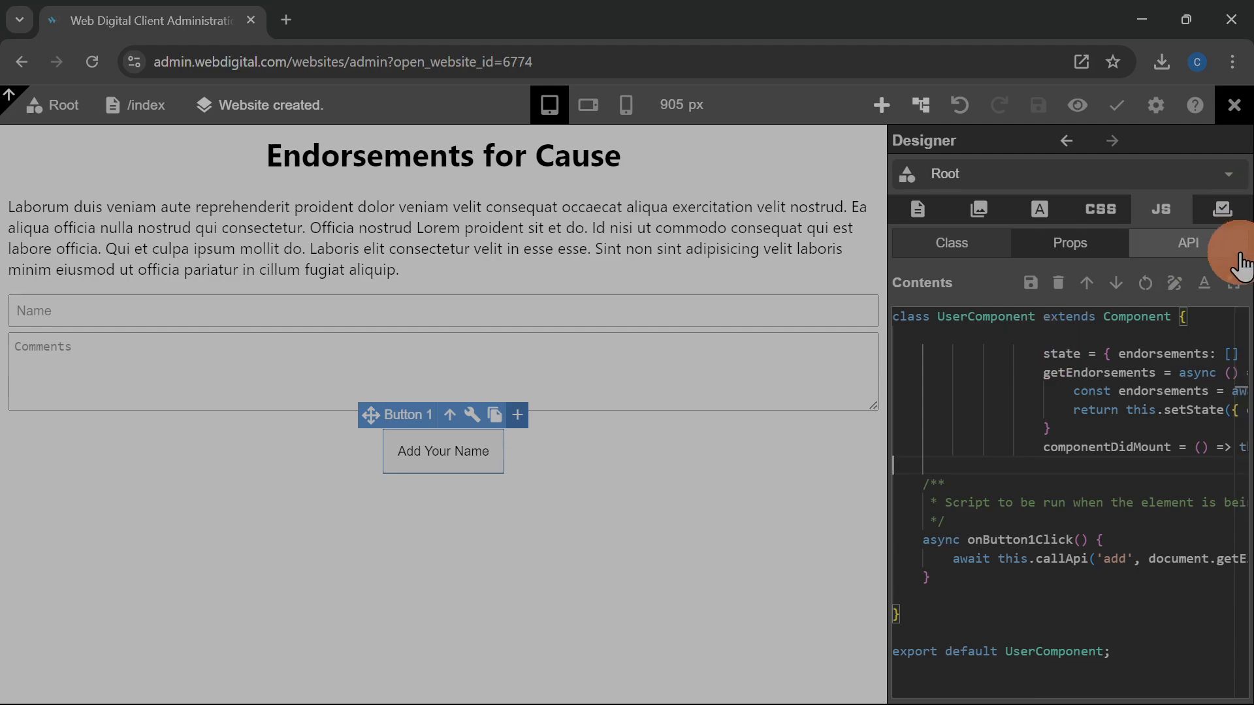
left_click(1233, 282)
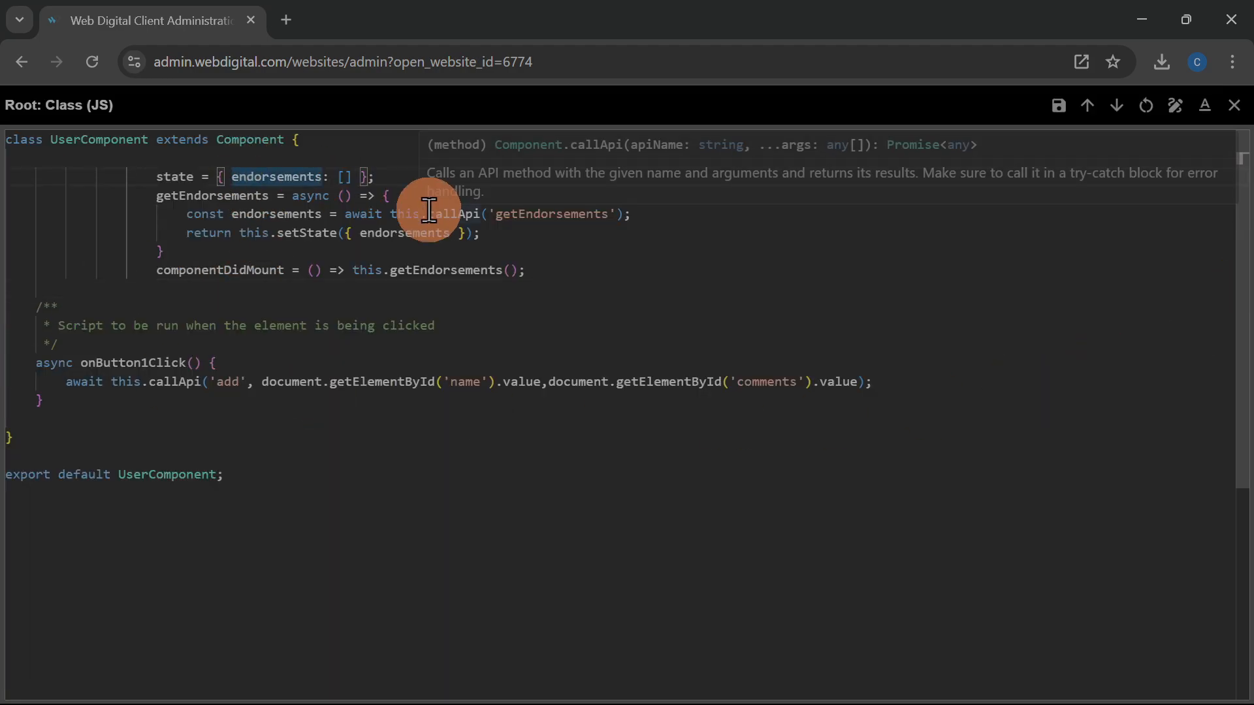
Reduce the state line's indentation to one level and add a blank line between it and getEndorsements
key("Home")
key("Home")
key("Delete")
key("Delete")
key("Delete")
key("Delete")
key("End")
key("Return")
key("Up")
key("Up")
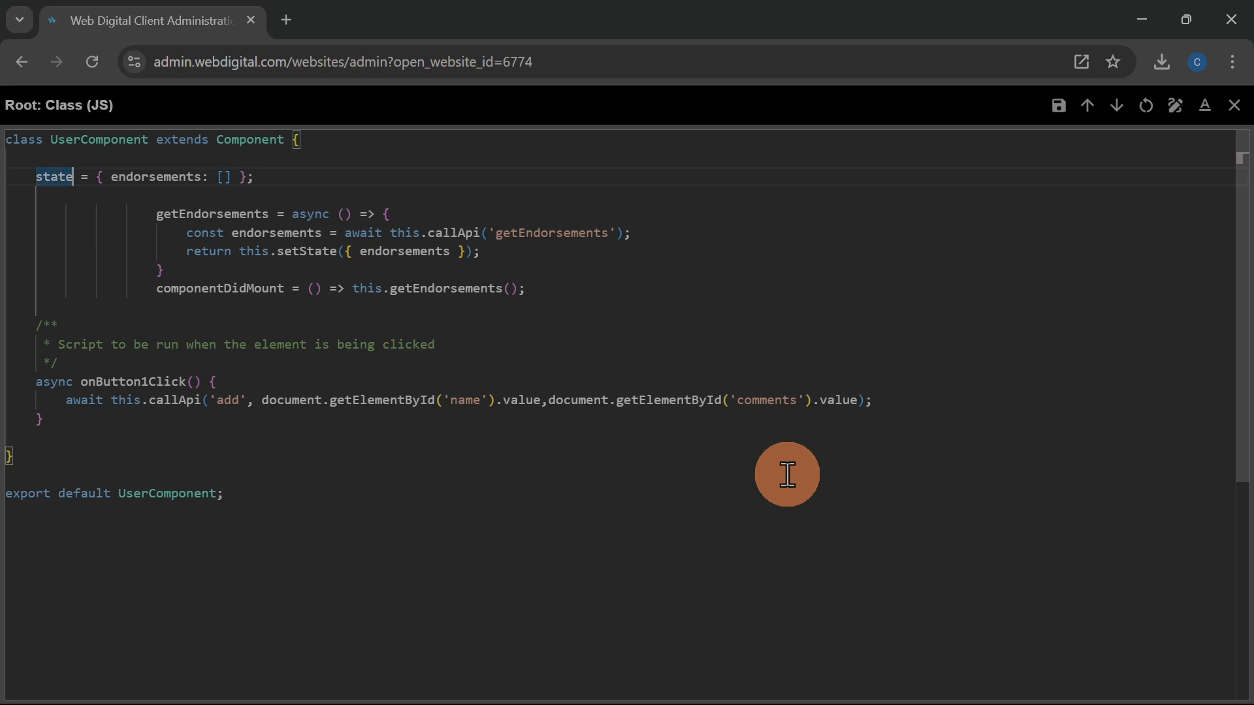
key("shift+alt+Right")
key("shift+alt+Right")
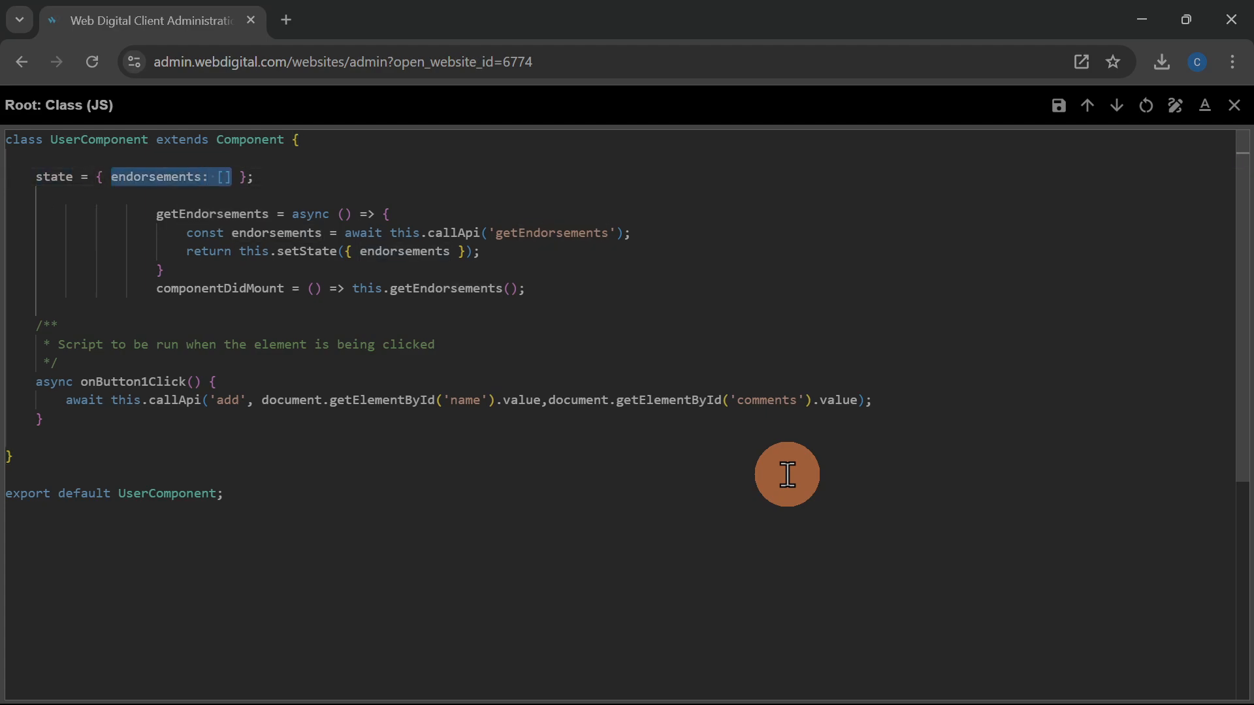
Reindent the getEndorsements declaration to one level and its const and return lines to two levels
key("Down")
key("Down")
key("shift+Home")
key("BackSpace")
key("Tab")
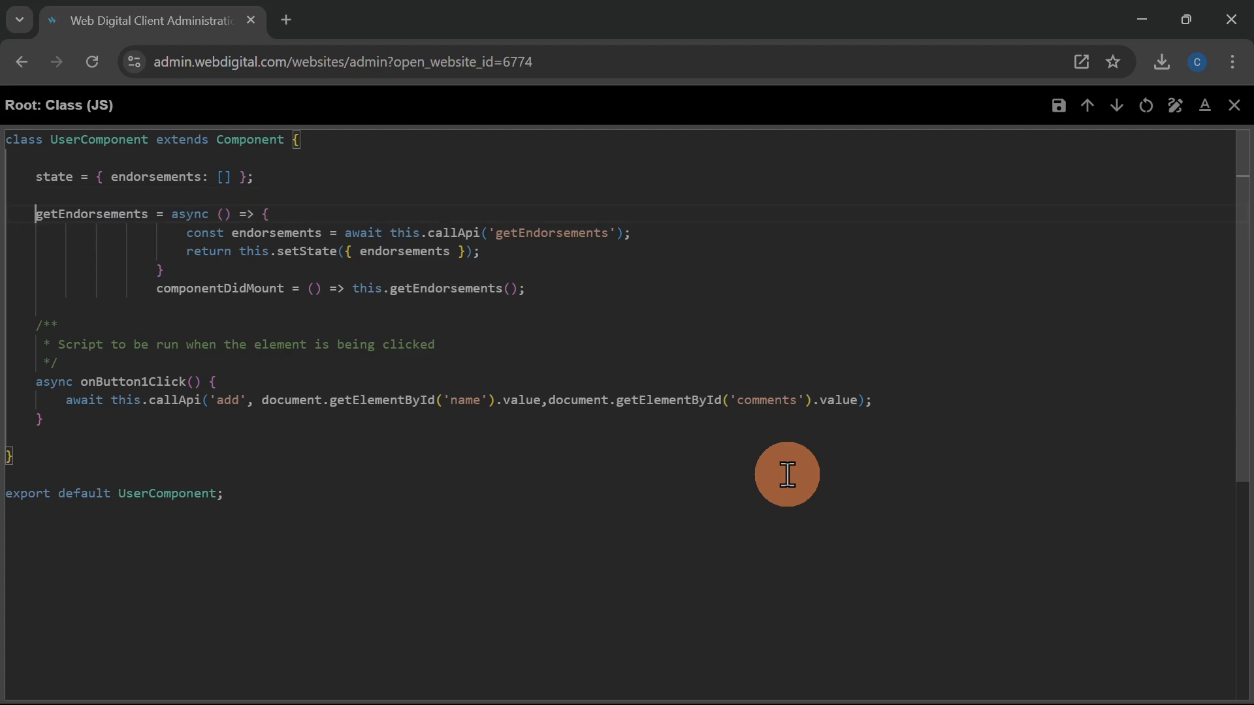
key("Home")
key("shift+Home")
key("BackSpace")
key("Tab")
key("Tab")
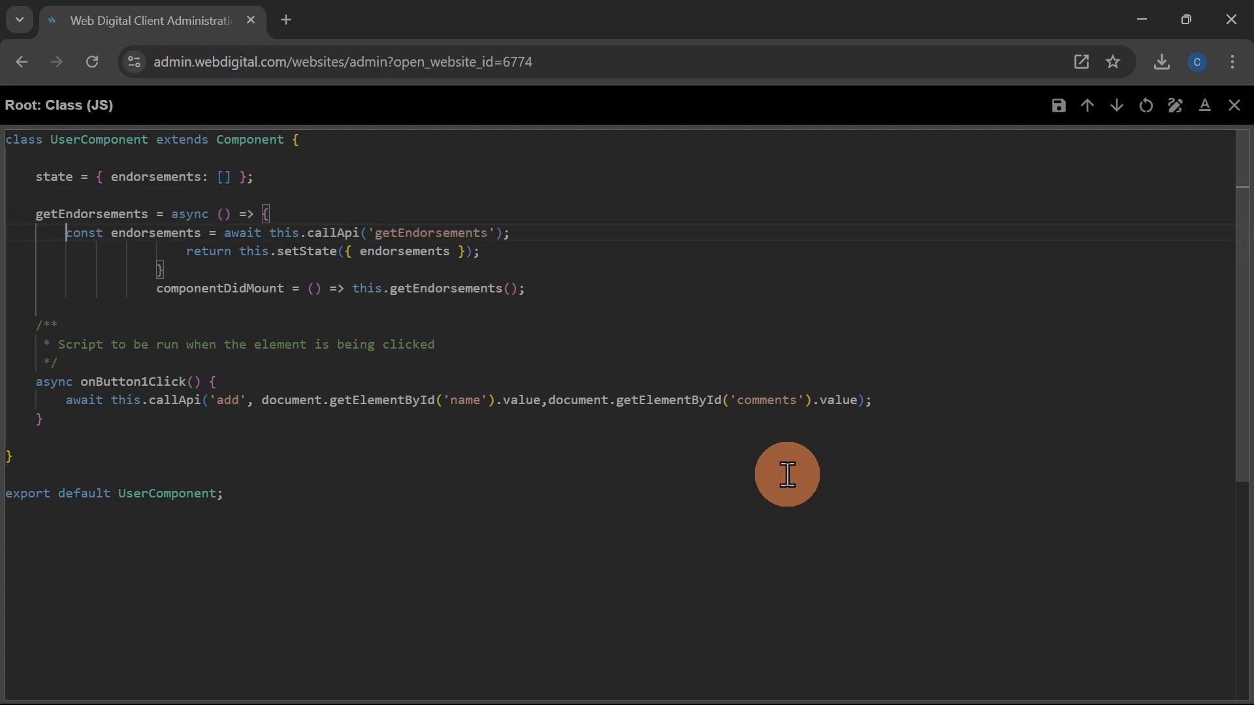
key("Home")
key("shift+Home")
key("BackSpace")
key("Tab")
key("Tab")
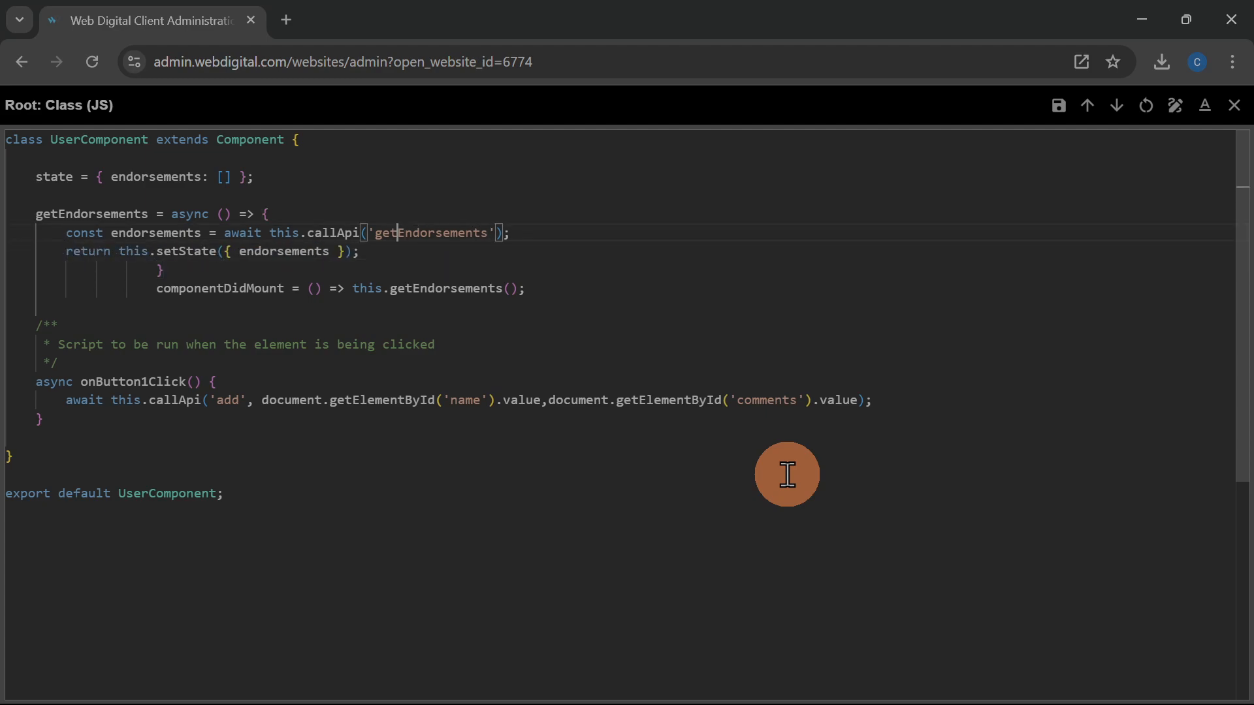
Change the first line of getEndorsements to const { rows } = await this.callApi('get');
key("ctrl+shift+Right")
key("Delete")
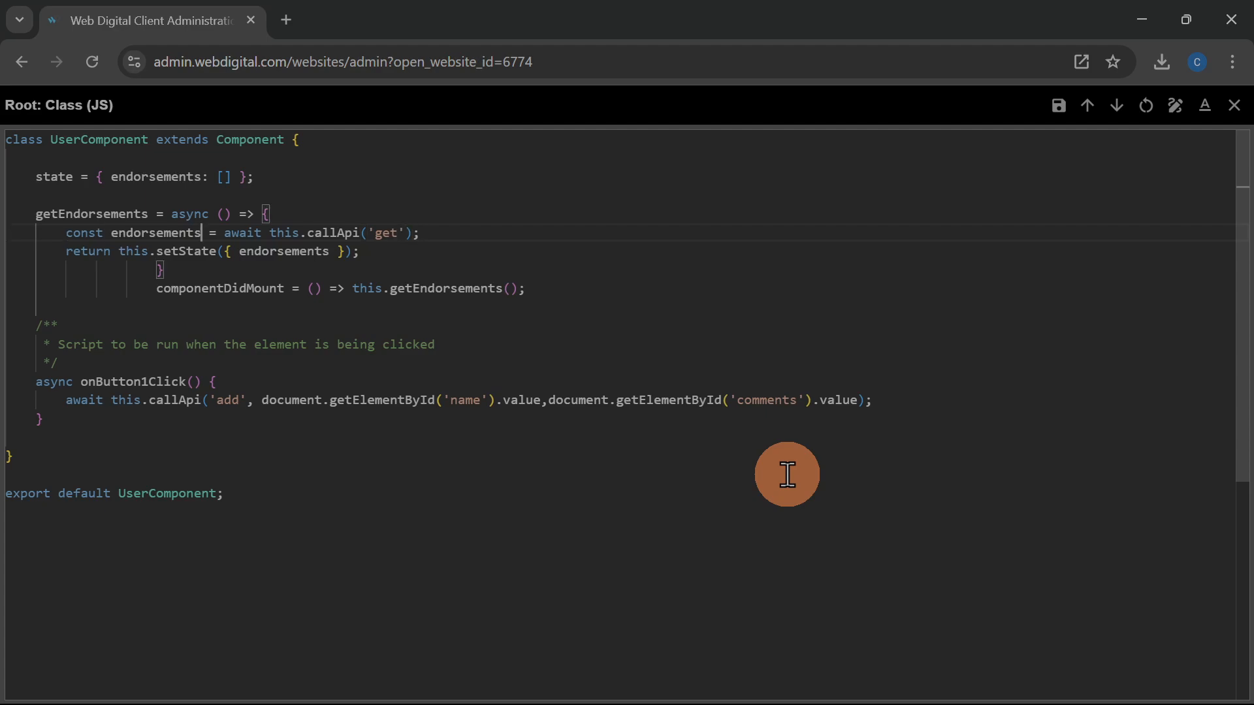
key("ctrl+shift+Left")
key("BackSpace")
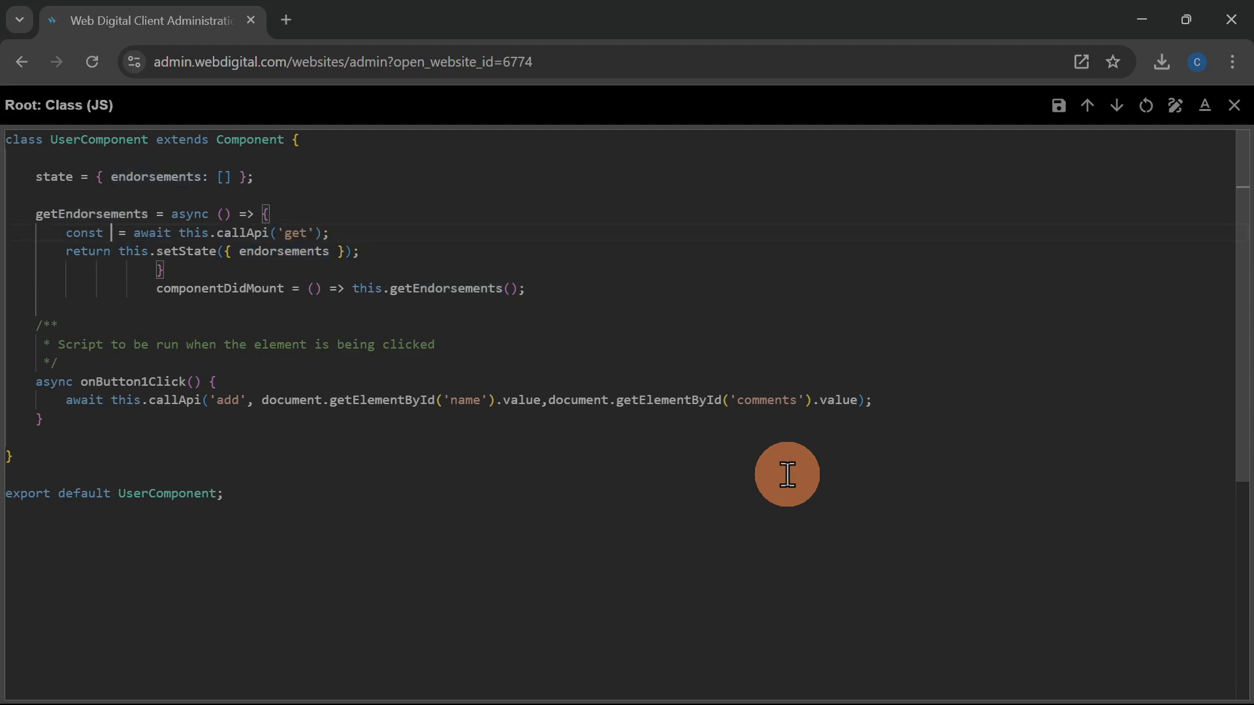
type("{ rows,")
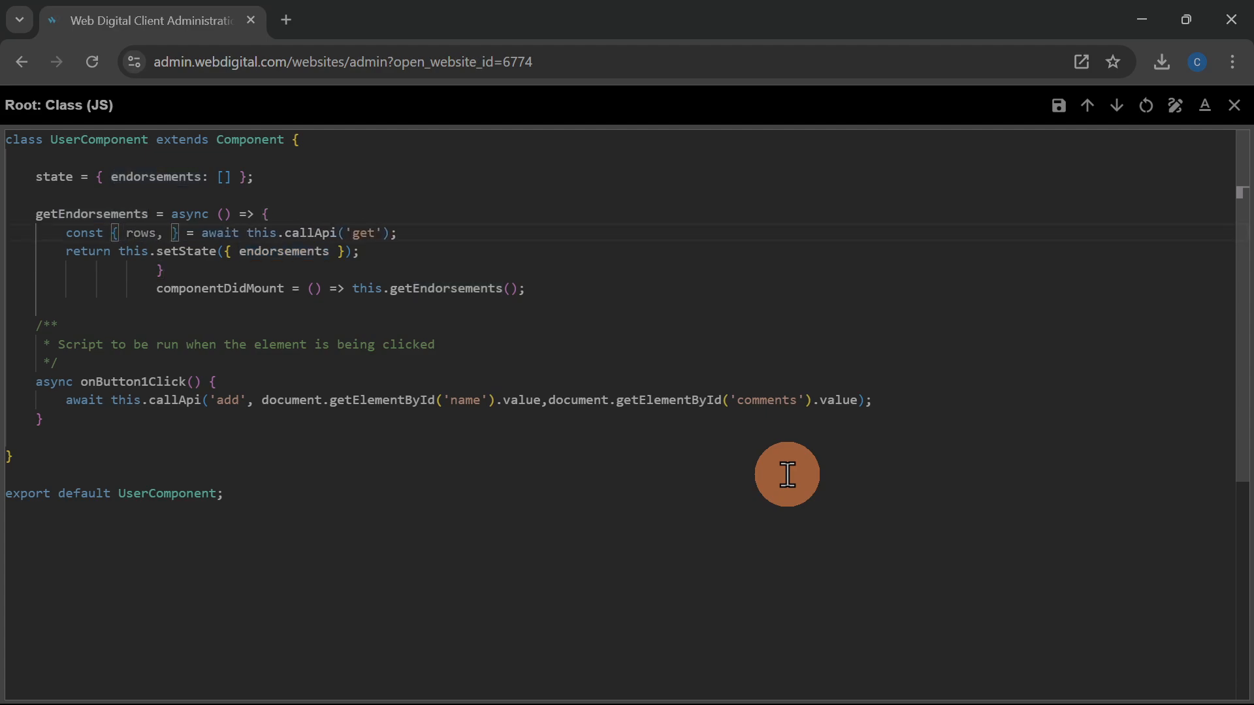
key("BackSpace")
key("BackSpace")
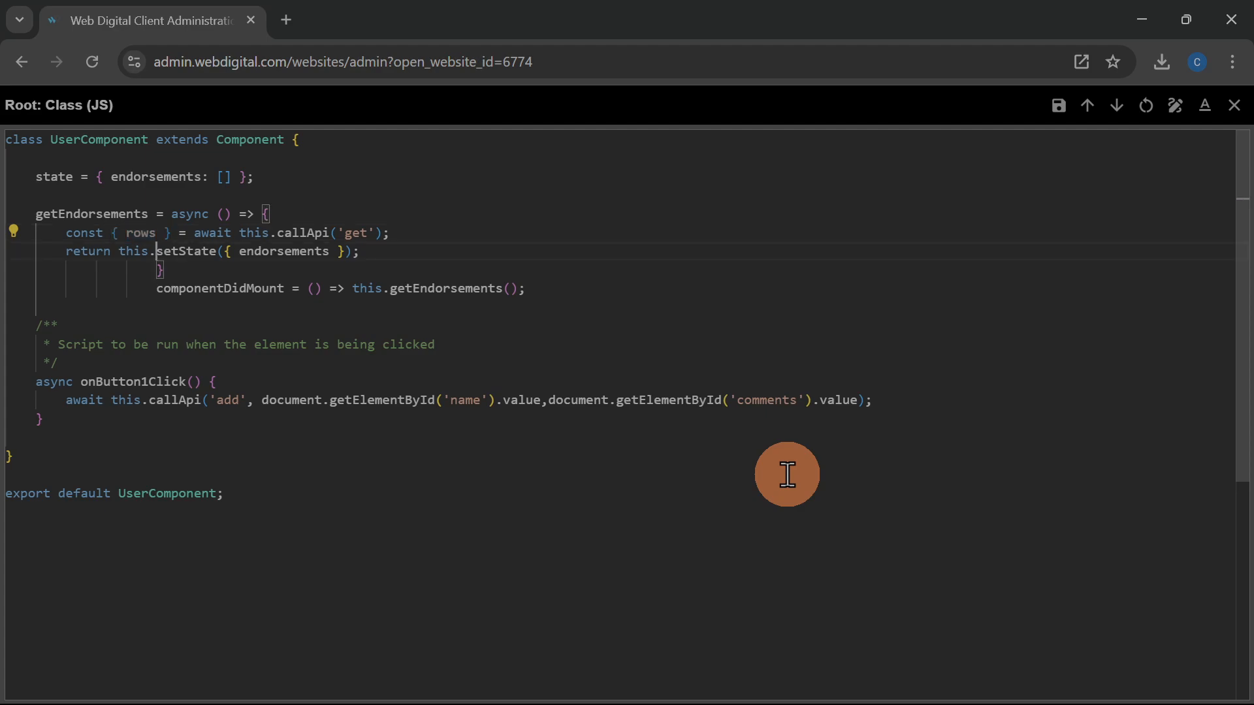
Make setState assign endorsements: rows, and end getEndorsements with an aligned closing brace and semicolon followed by a blank line
key("ctrl+shift+Left")
type(": rows")
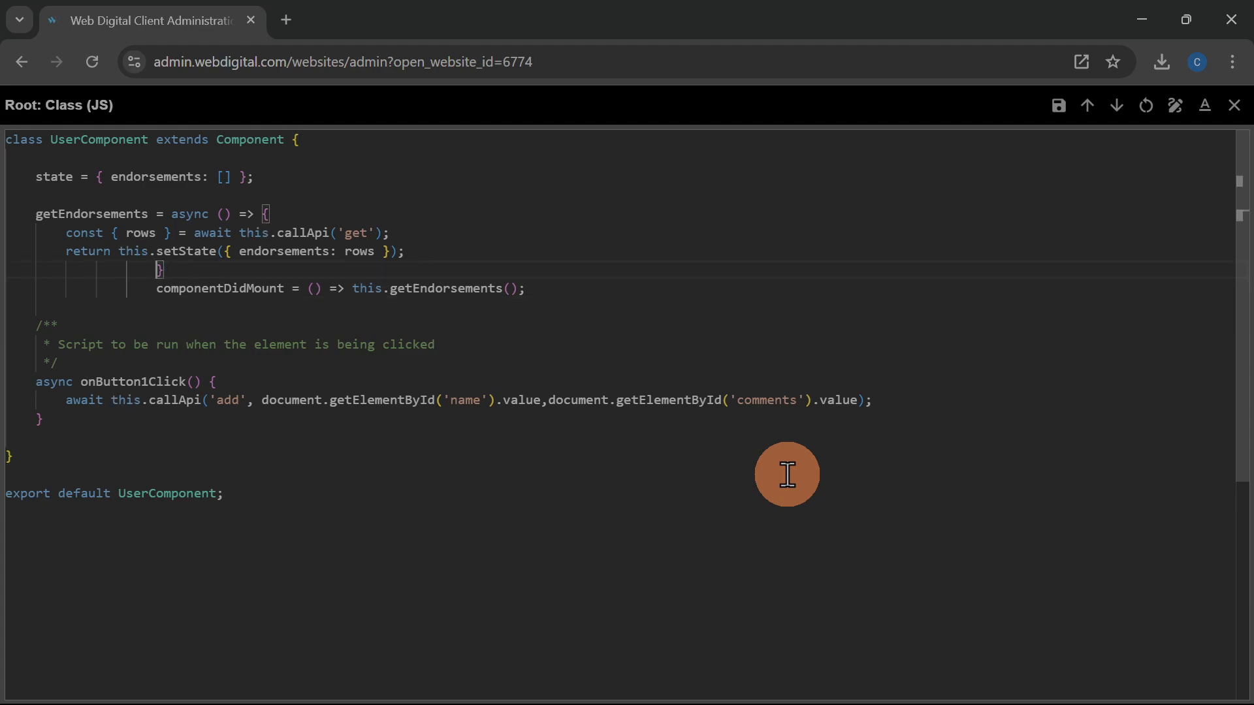
type(";")
key("Return")
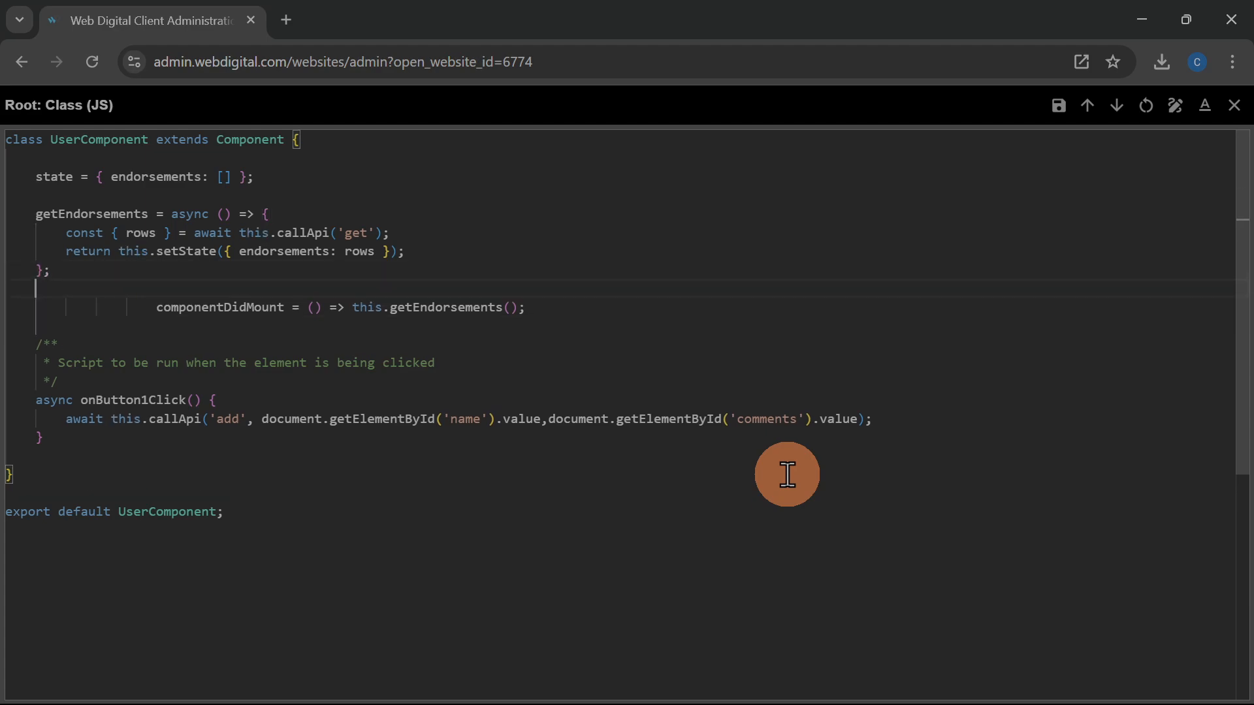
key("Up")
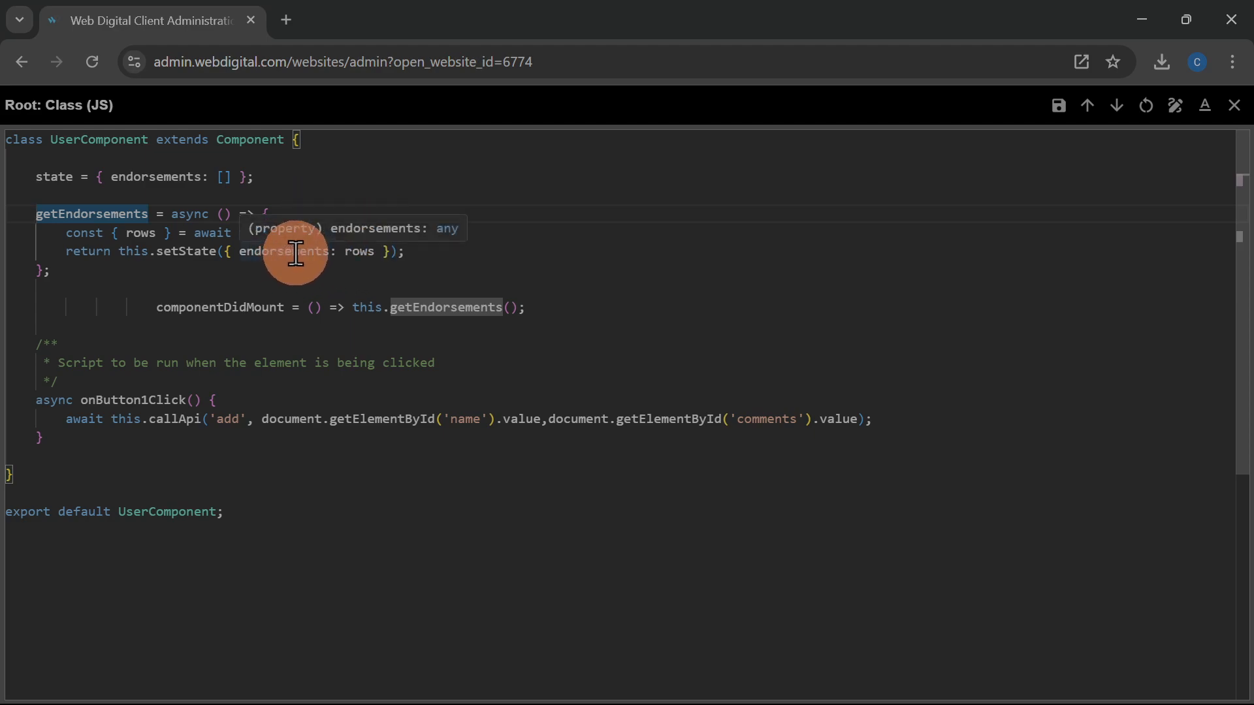
Reindent the componentDidMount line to one level inside the class
left_click(284, 306)
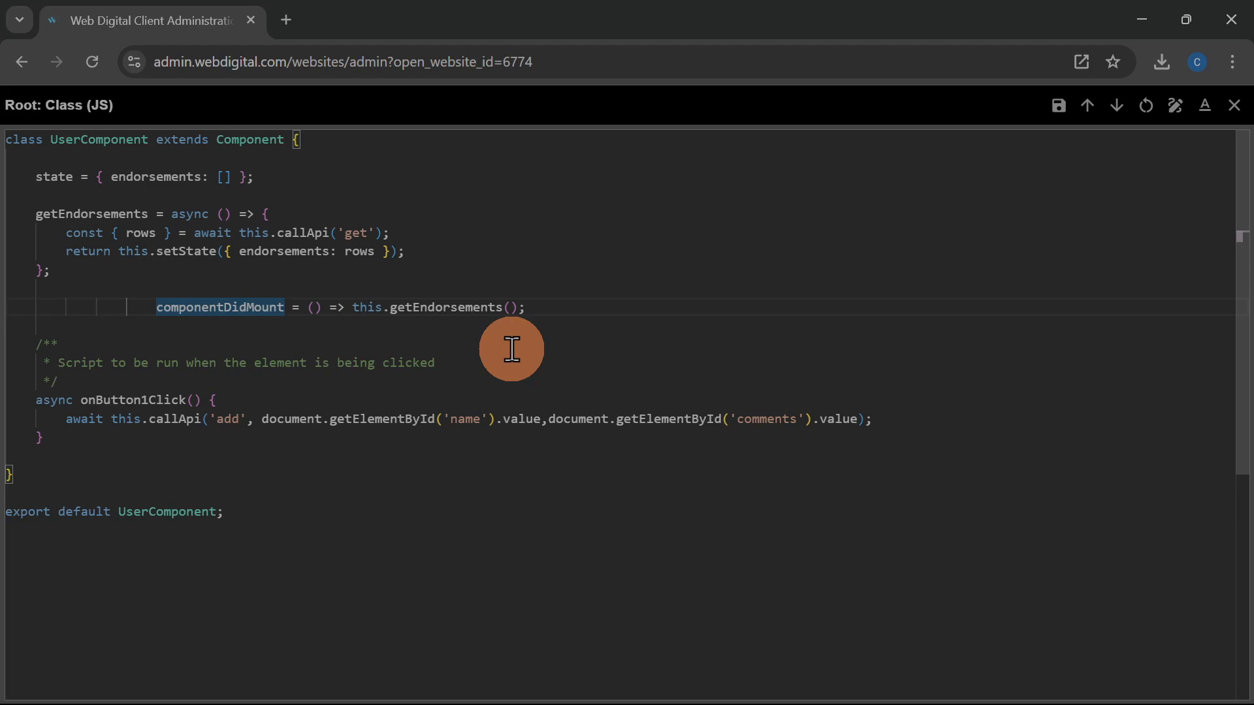
key("Home")
key("shift+Home")
key("BackSpace")
key("Tab")
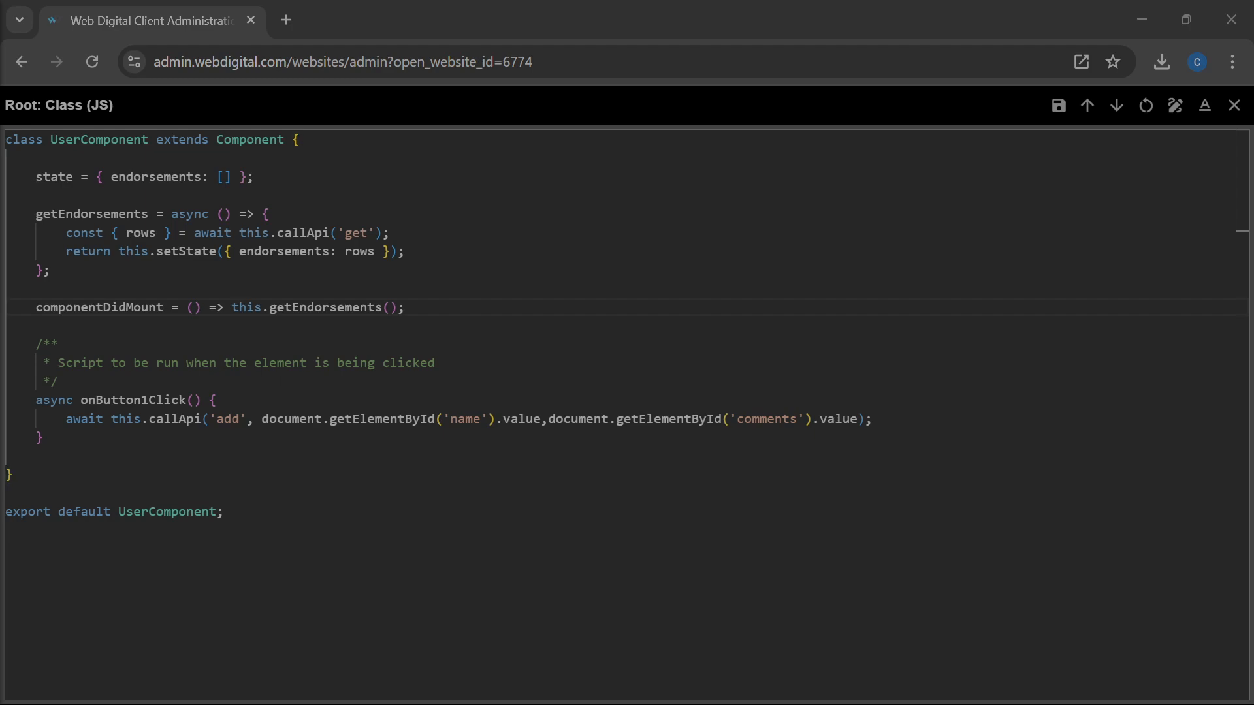
Add await this.getEndorsements(); after the add call in onButton1Click, then save and close the full-screen code
left_click(235, 418)
key("End")
key("Return")
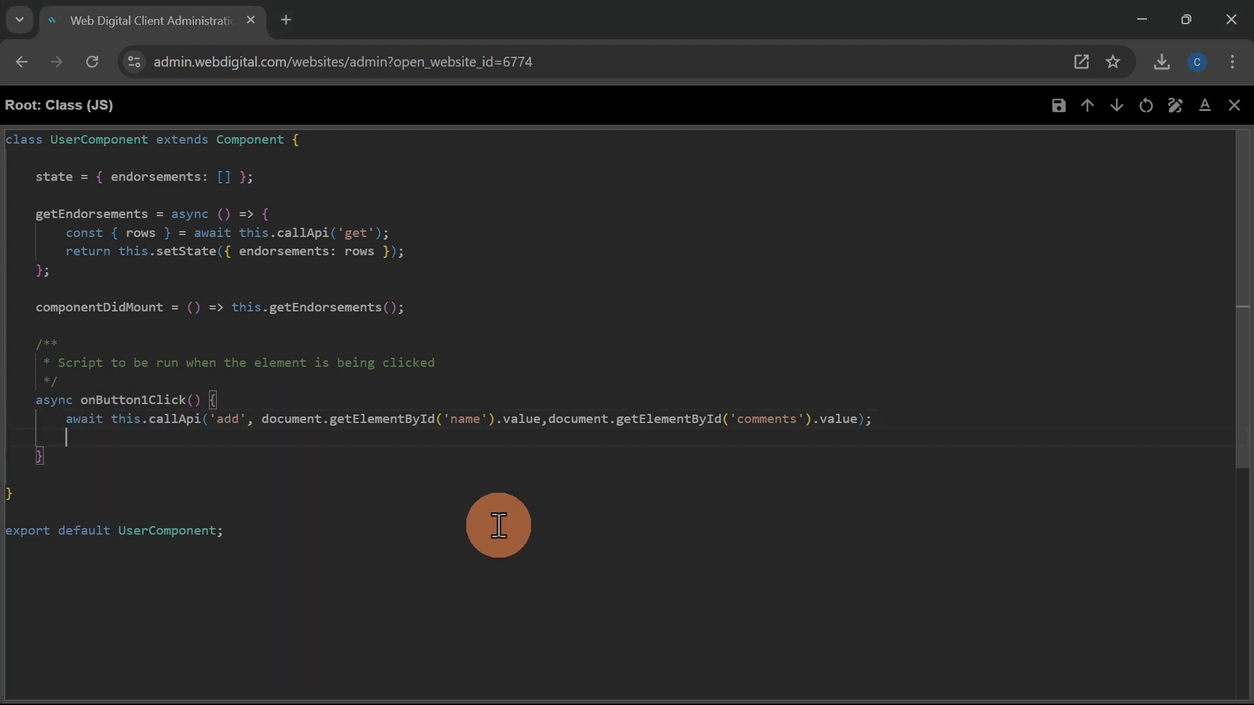
type("await this.getEndorsements();")
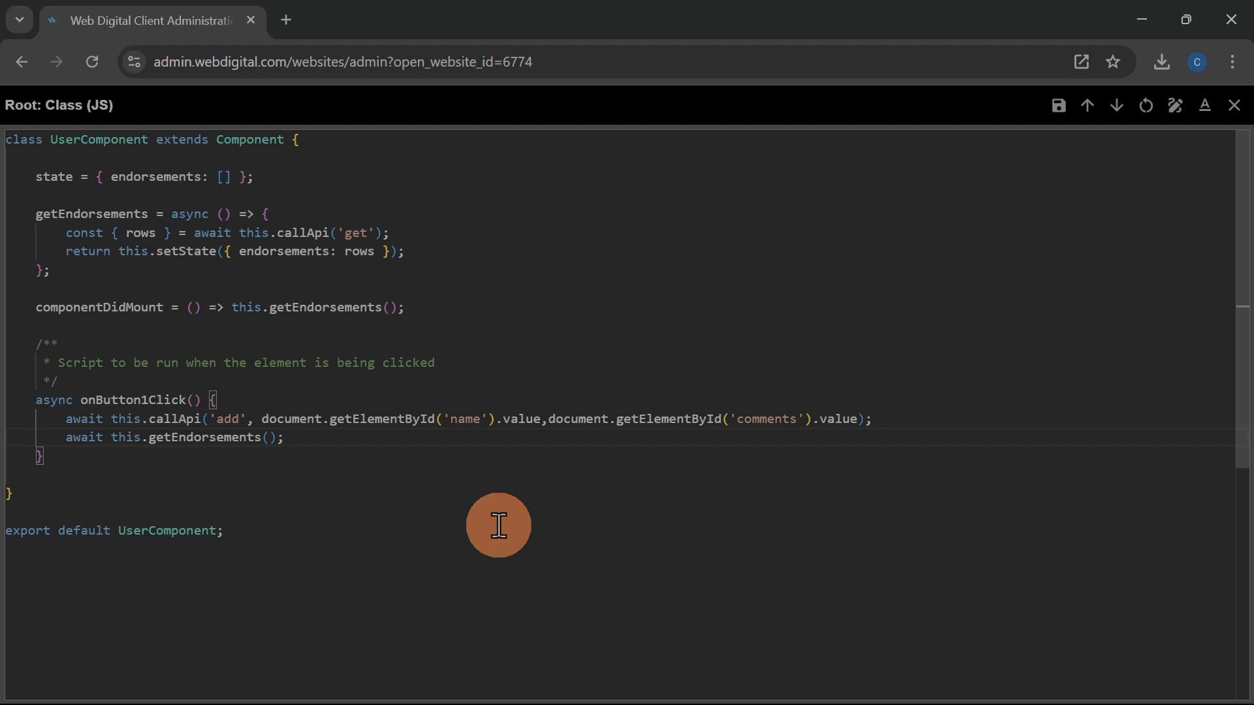
key("ctrl+s")
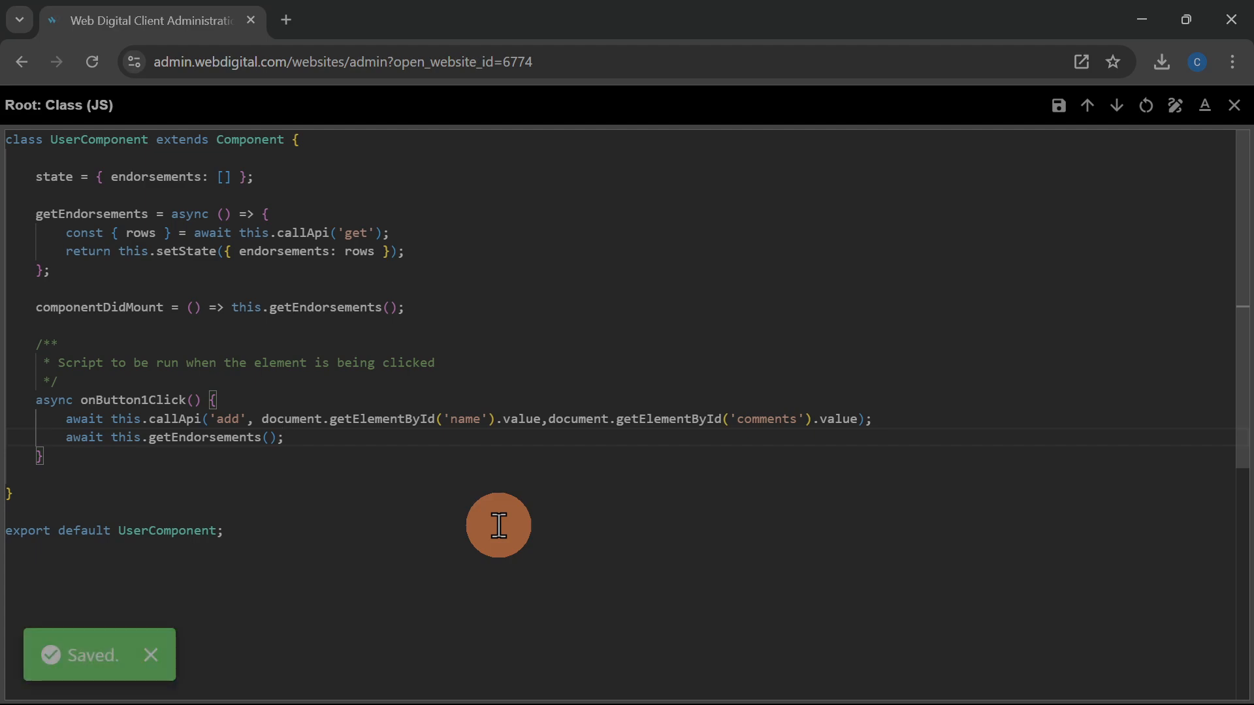
key("Escape")
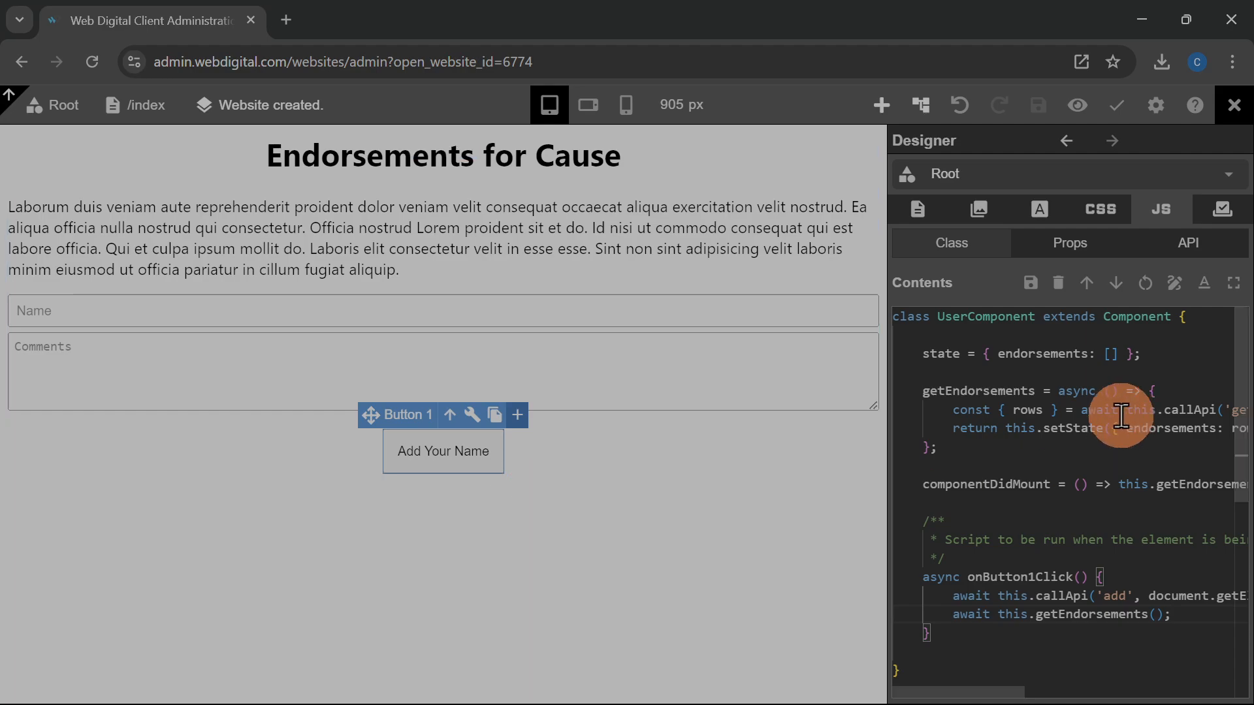
Add a Repeater element below the Add Your Name button and create its getRepeater1Loop function
left_click(882, 104)
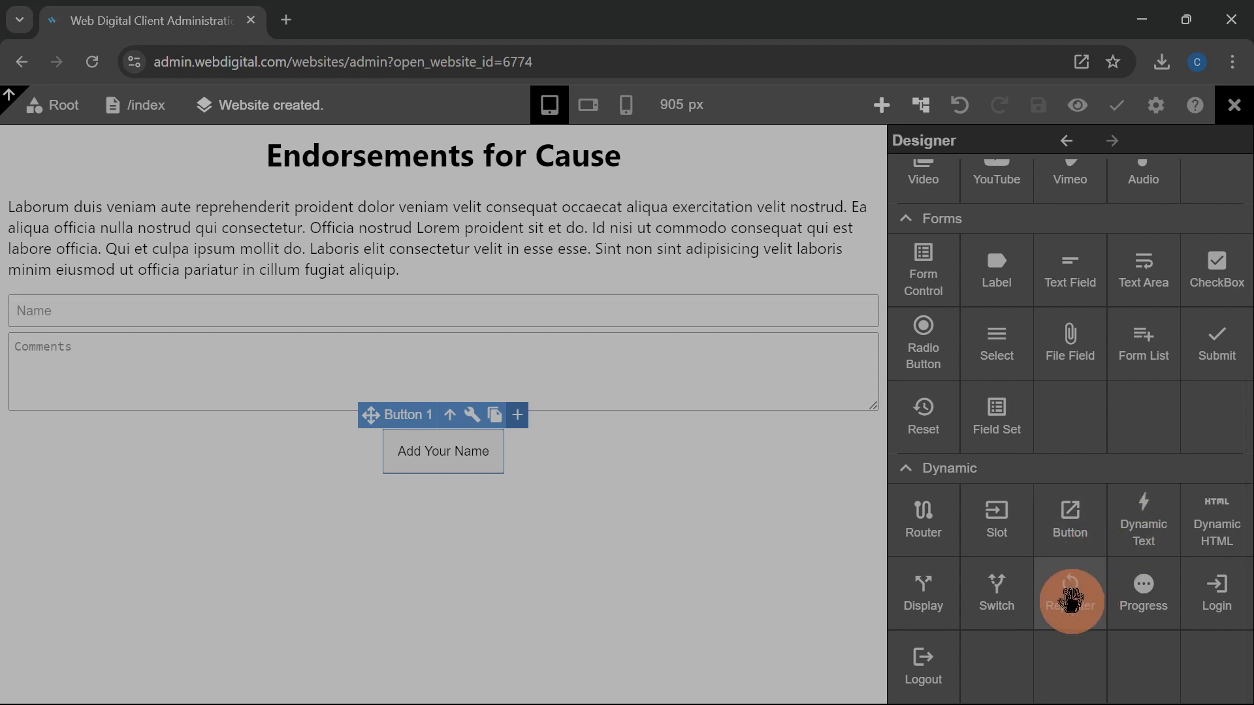
left_click_drag(1066, 597, 914, 400)
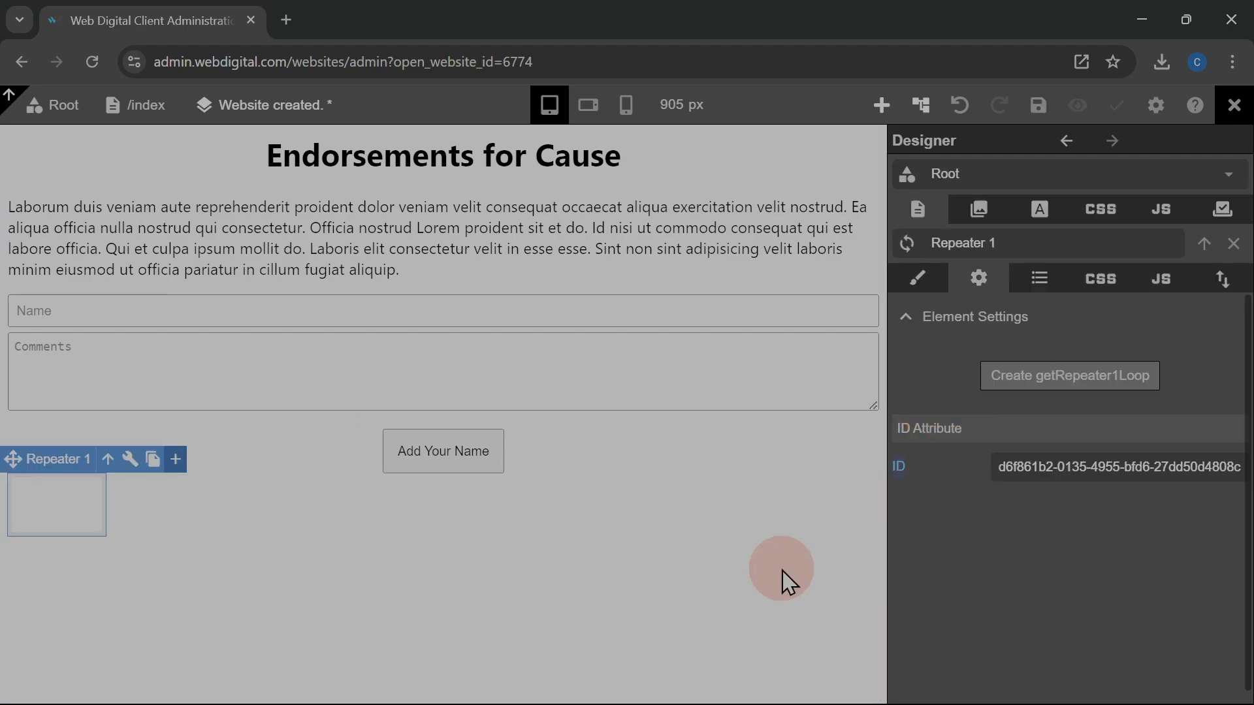
left_click(1082, 397)
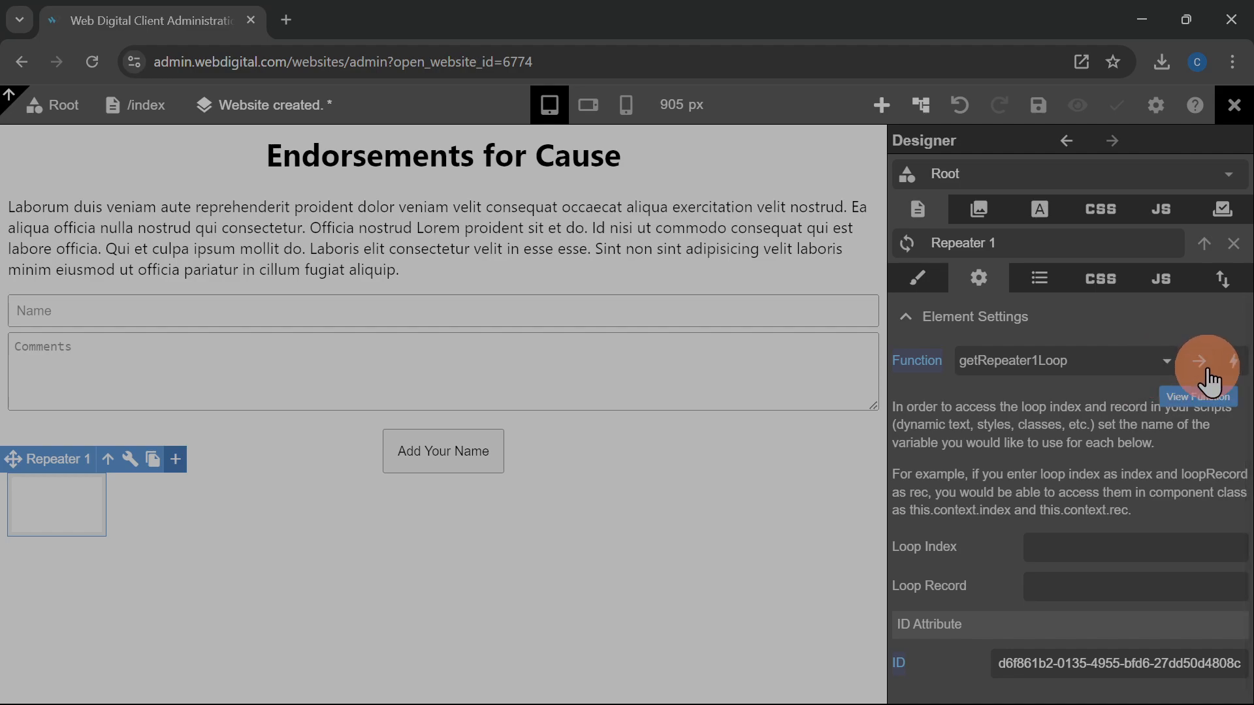
Open the getRepeater1Loop function in the full-screen class editor and remove the extra blank lines above its comment
left_click(1203, 367)
left_click(1101, 519)
scroll(1153, 451, "down", 1)
scroll(1153, 451, "down", 2)
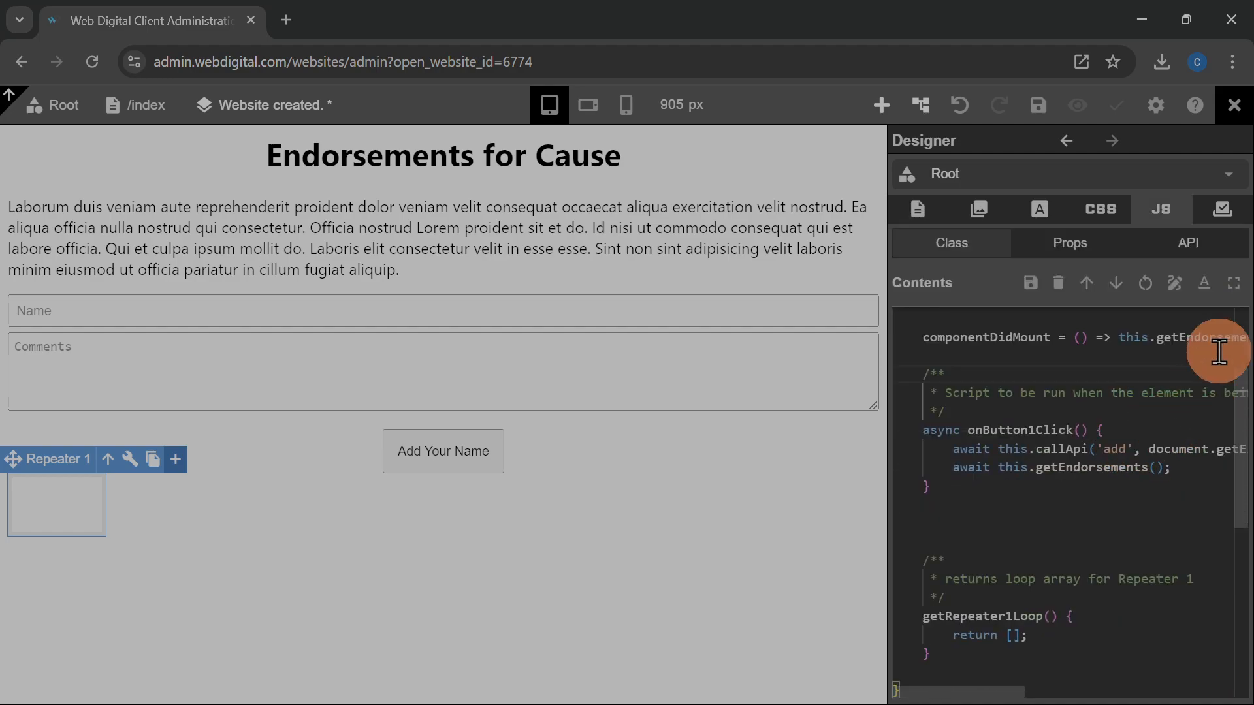
left_click(1234, 283)
left_click(178, 349)
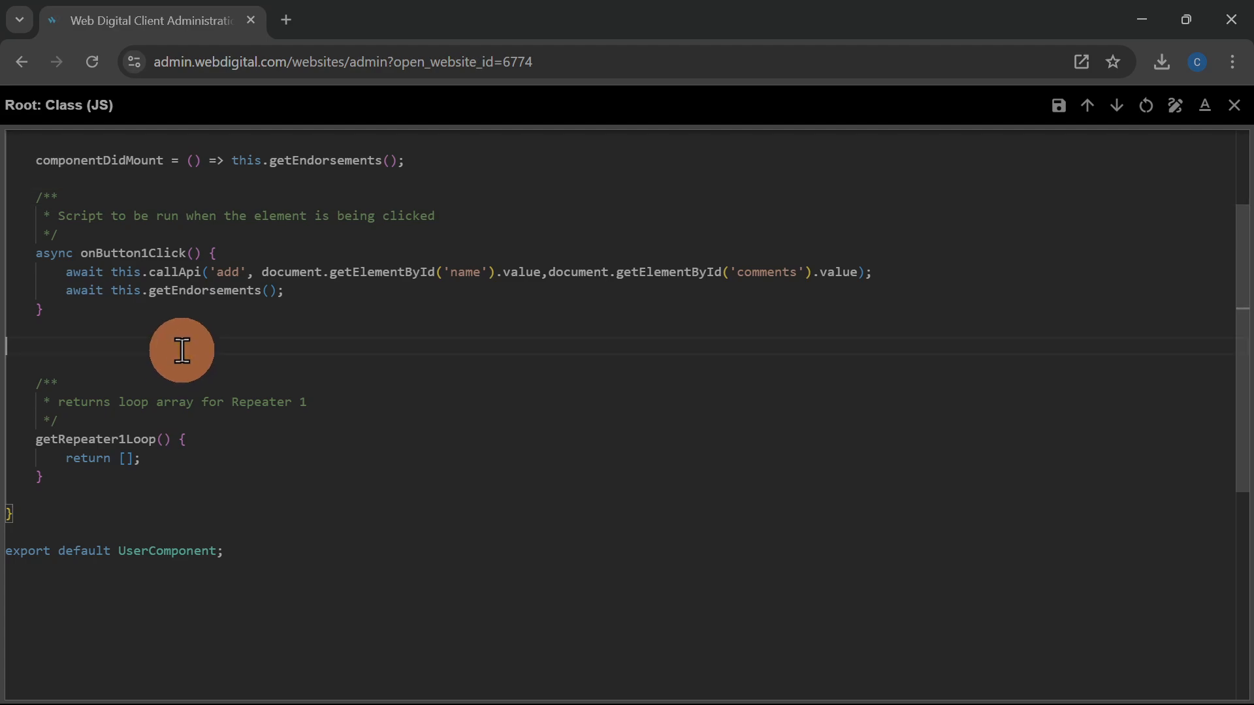
key("Delete")
key("Delete")
scroll(186, 375, "up", 2)
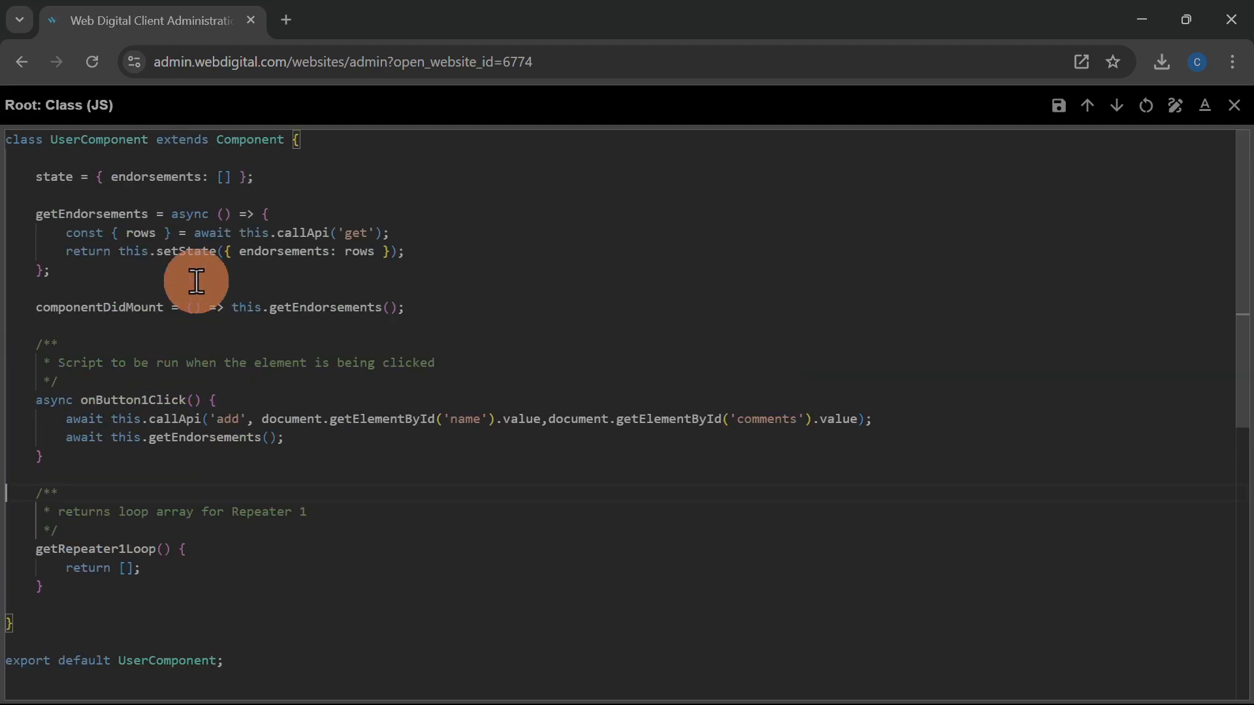
Make getRepeater1Loop return this.state.endorsements, then save and close the full-screen code
double_click(171, 175)
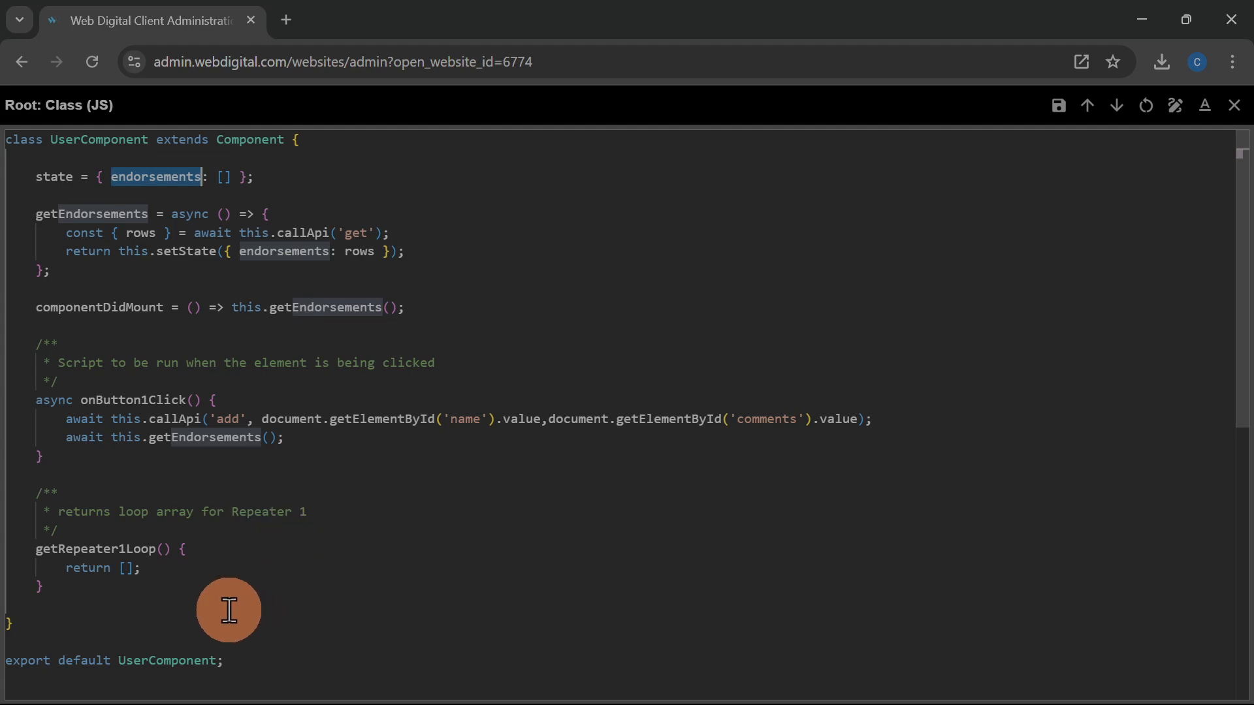
left_click(168, 566)
type("this.state.endorsements")
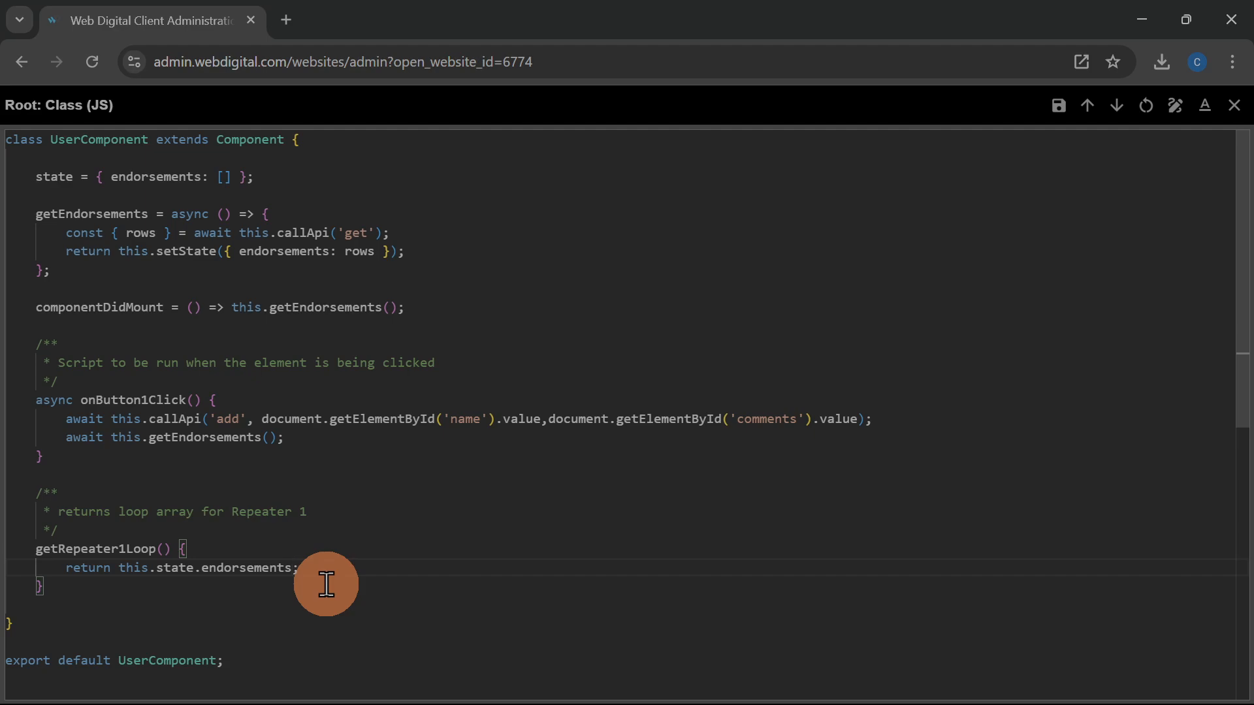
key("ctrl+s")
key("Escape")
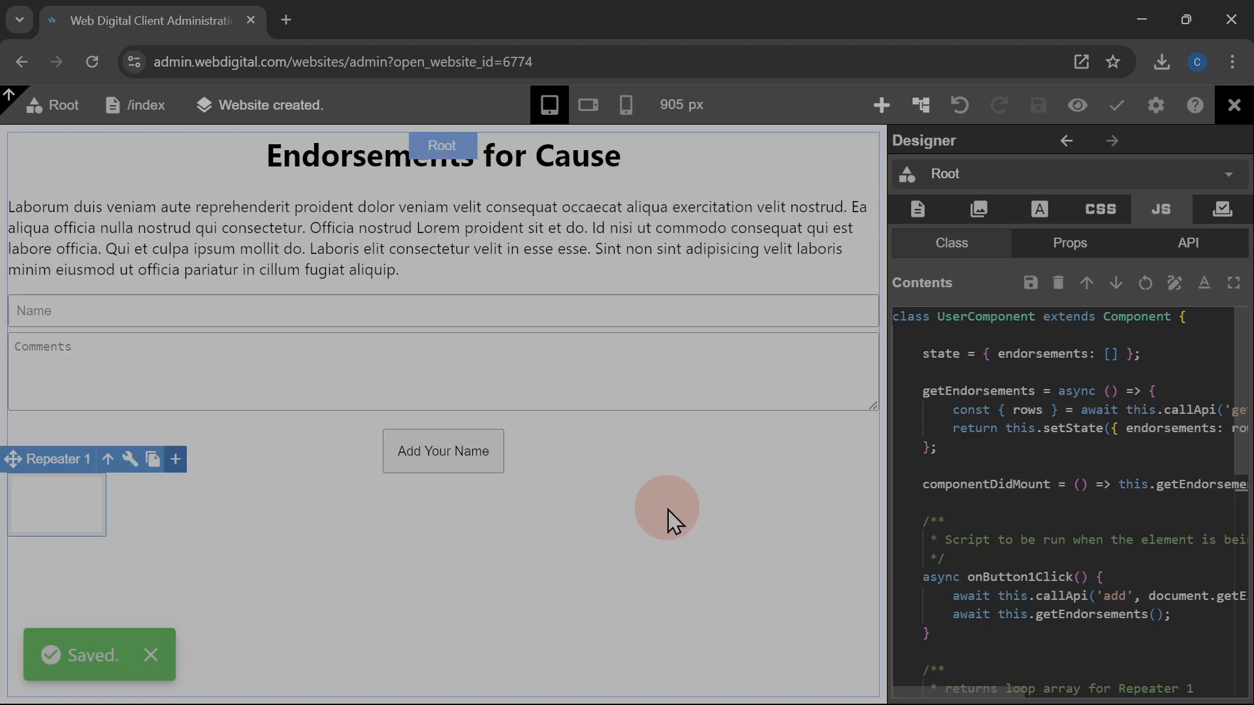
Set the Repeater's loop record variable to endorsement and save the website
left_click(1068, 144)
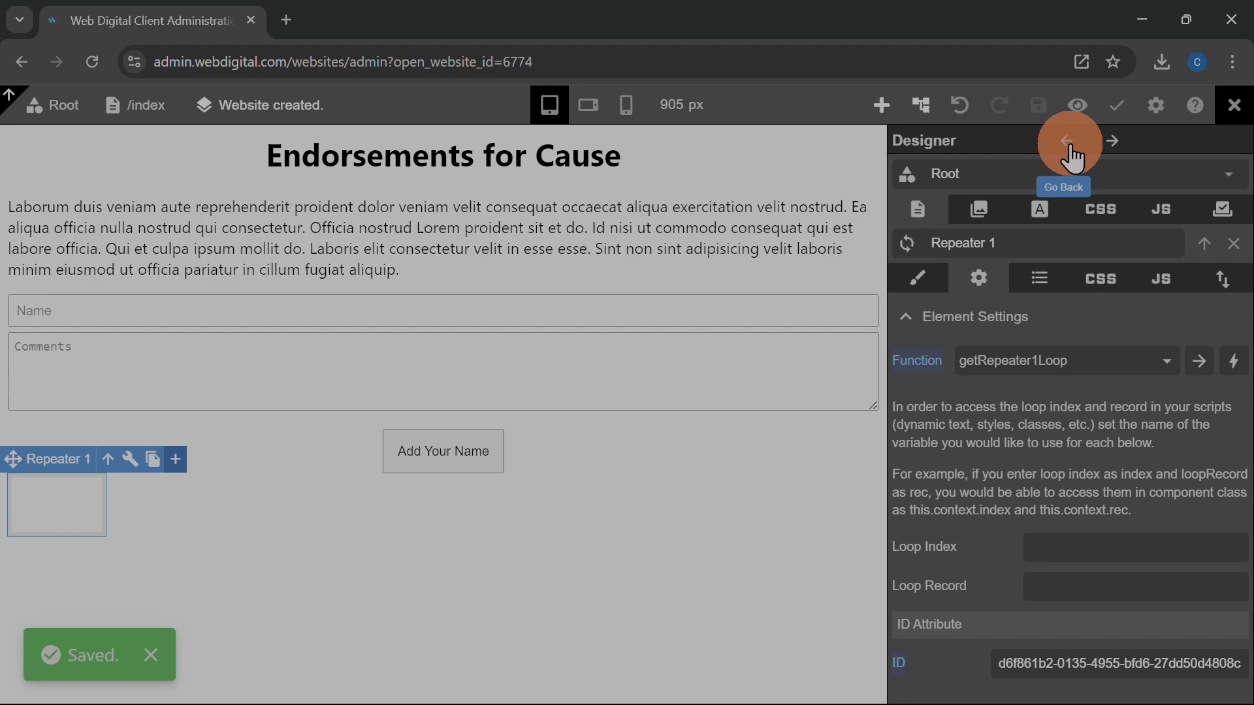
scroll(1083, 504, "down", 1)
left_click(1064, 574)
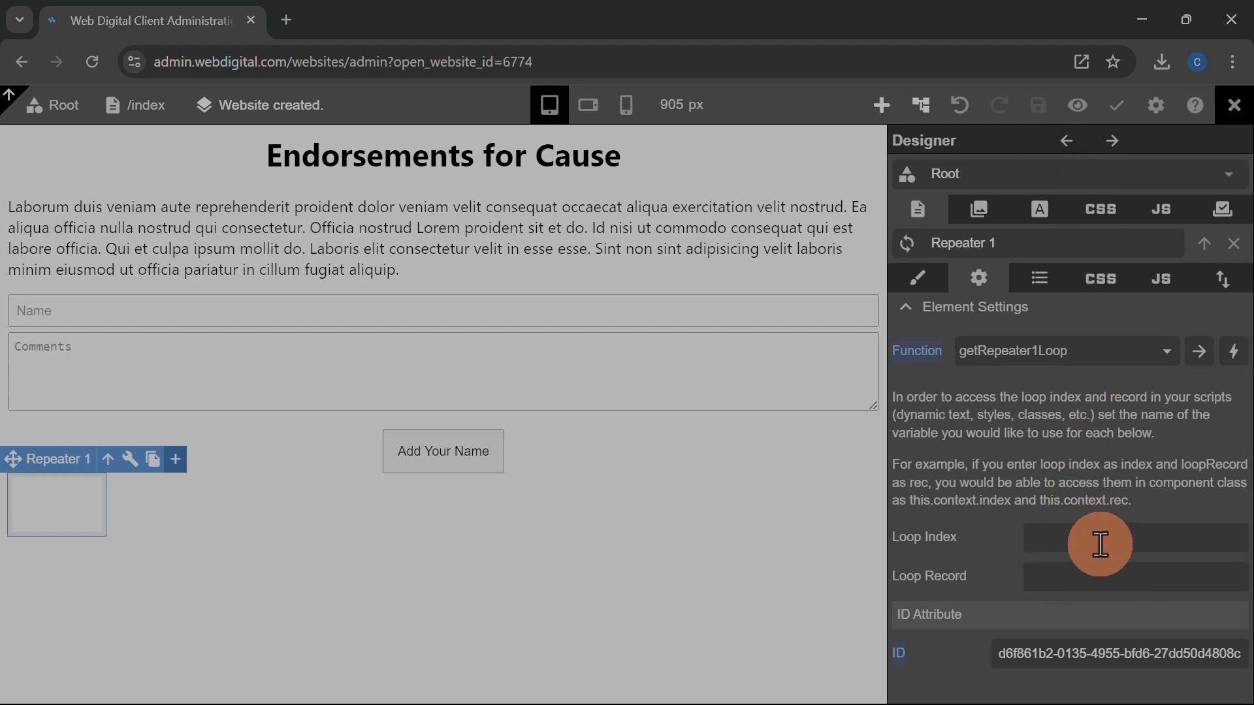
type("endorsement")
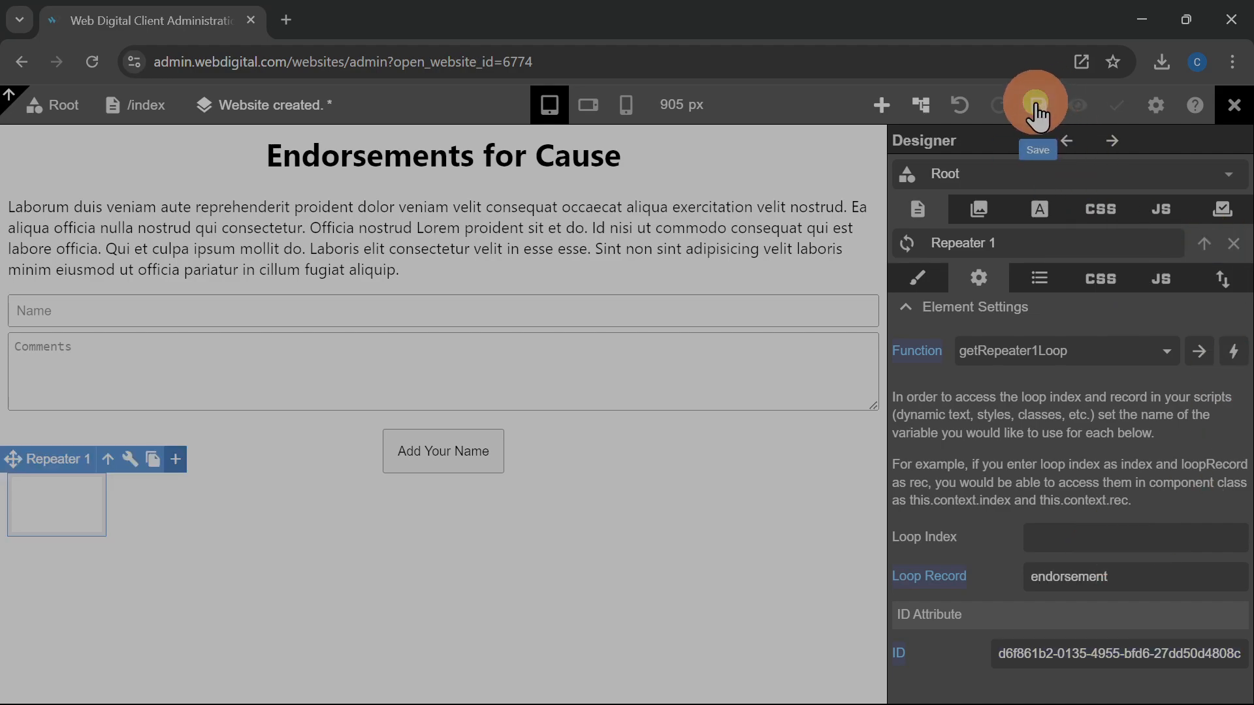
key("ctrl+s")
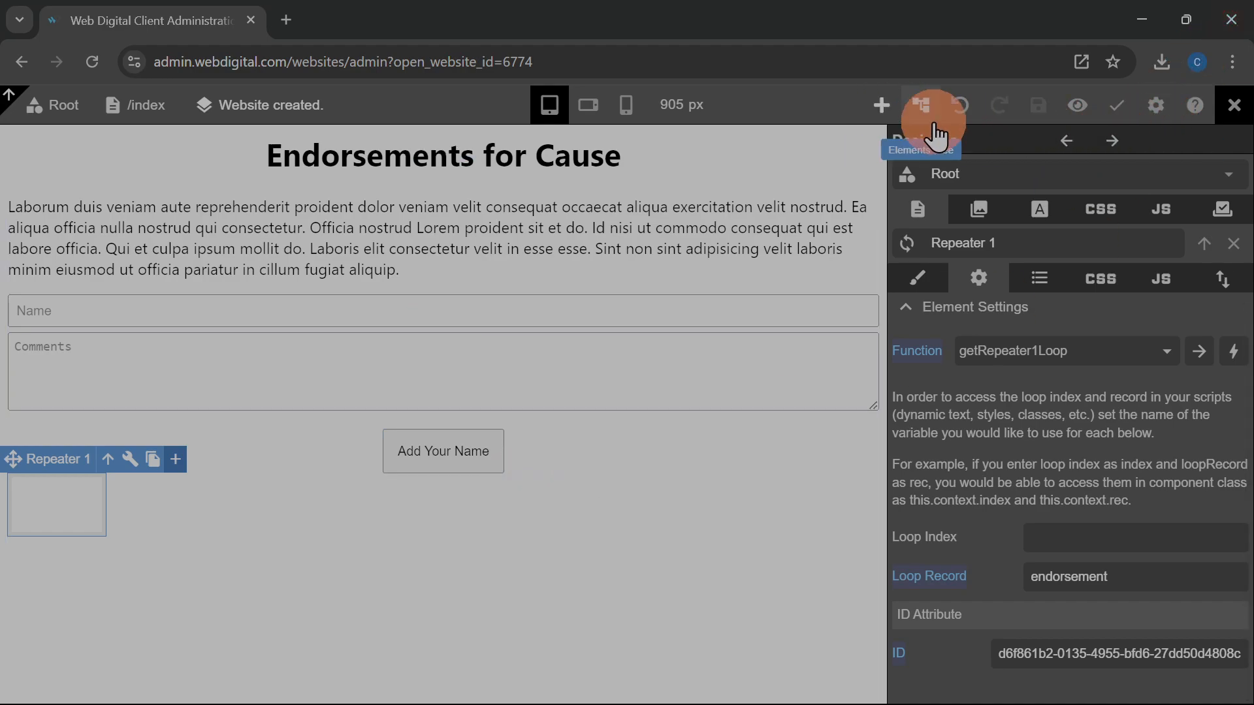
Add a Block element inside the Repeater below the Add Your Name button
left_click(883, 117)
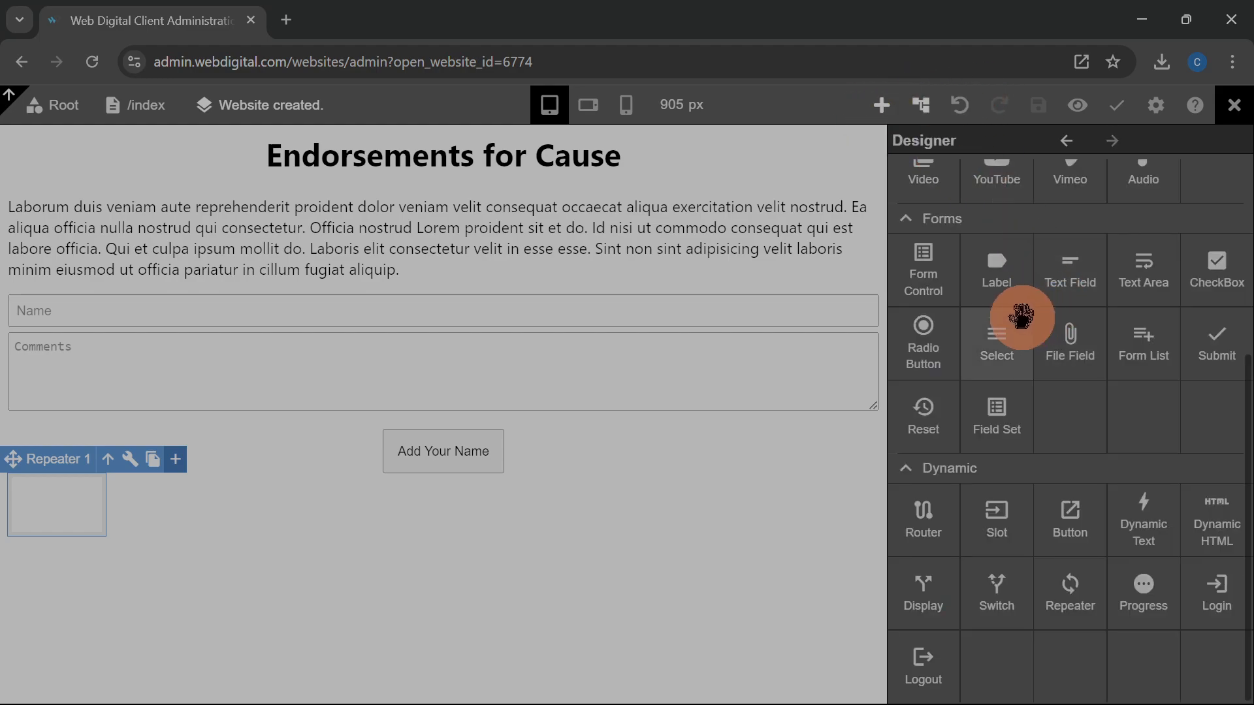
scroll(1057, 329, "up", 5)
left_click_drag(1218, 270, 62, 506)
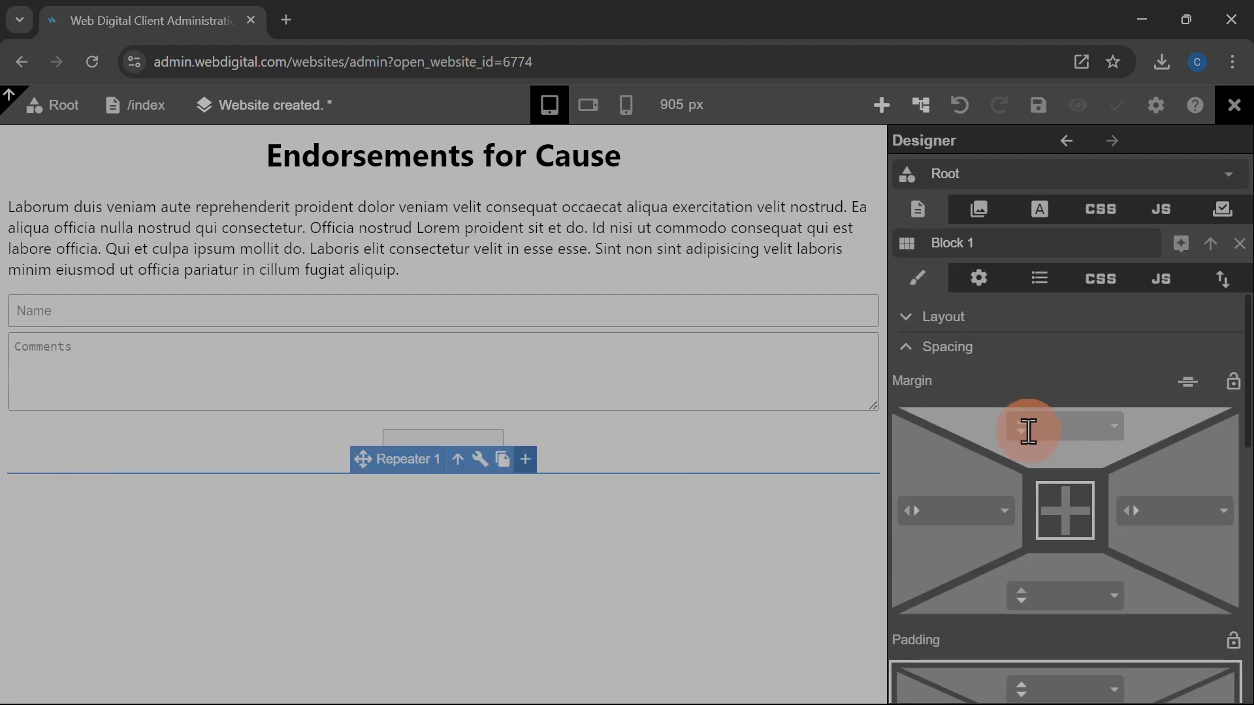
Add a Dynamic Text element inside the Repeater's block and create its getDynamicText1Text function
left_click(883, 107)
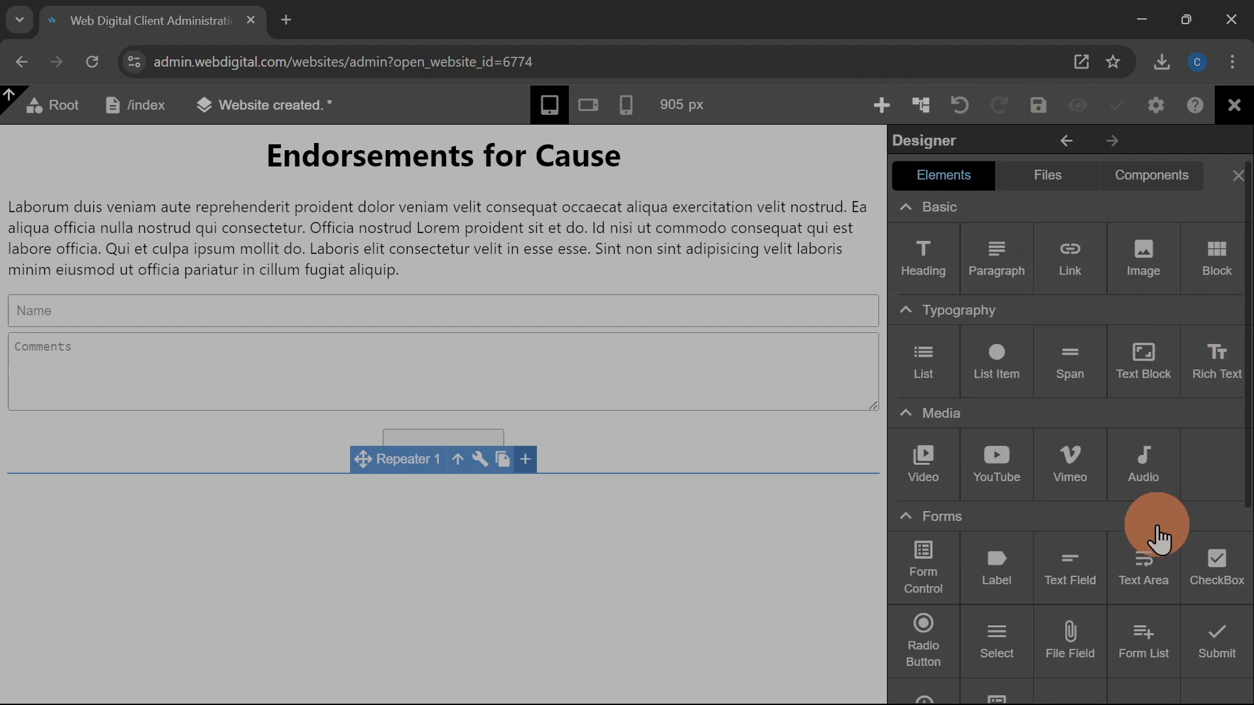
scroll(1147, 531, "down", 2)
scroll(1143, 621, "down", 3)
left_click_drag(1091, 531, 1036, 452)
left_click(1083, 382)
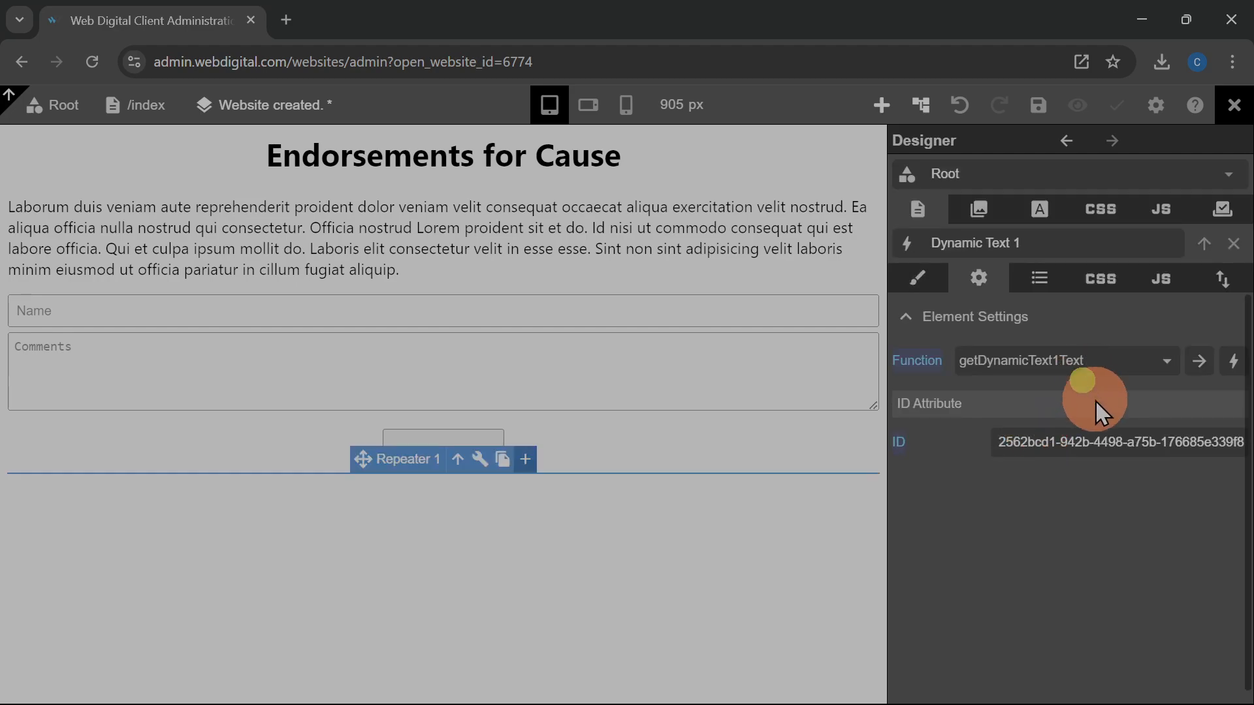
Open the getDynamicText1Text function in the class code and remove the extra blank lines above its comment
left_click(1200, 363)
scroll(1038, 494, "down", 3)
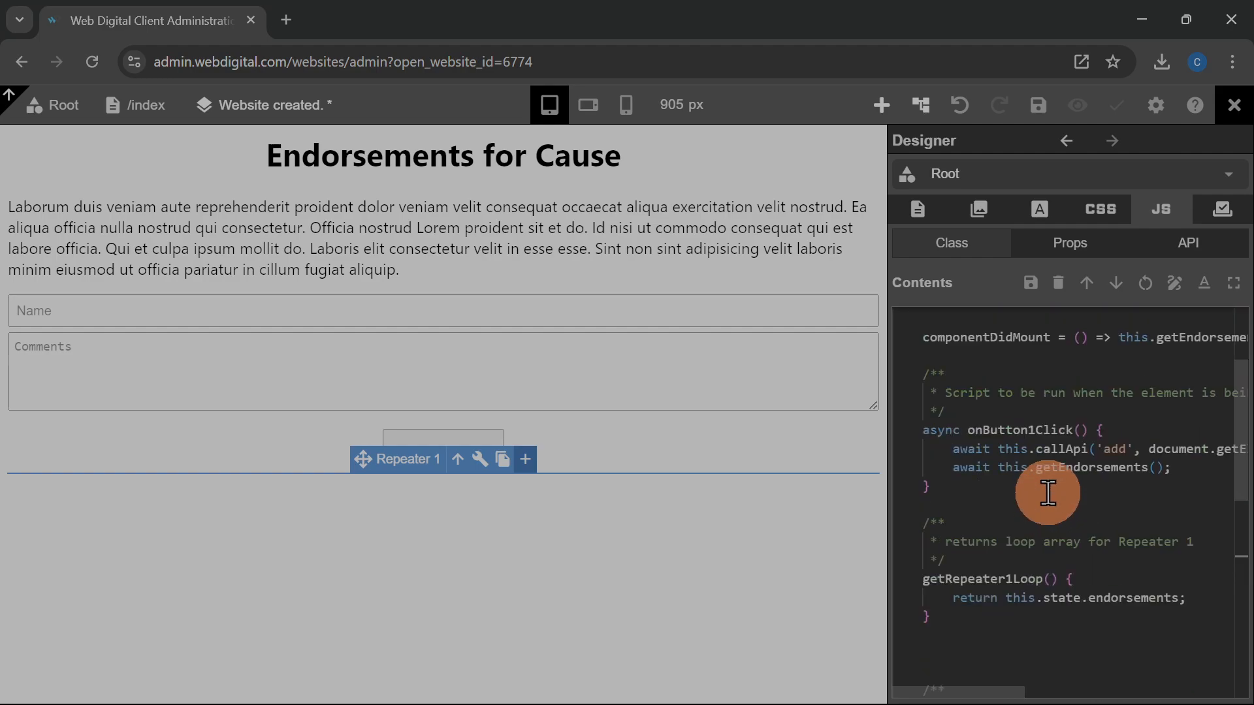
left_click(1048, 506)
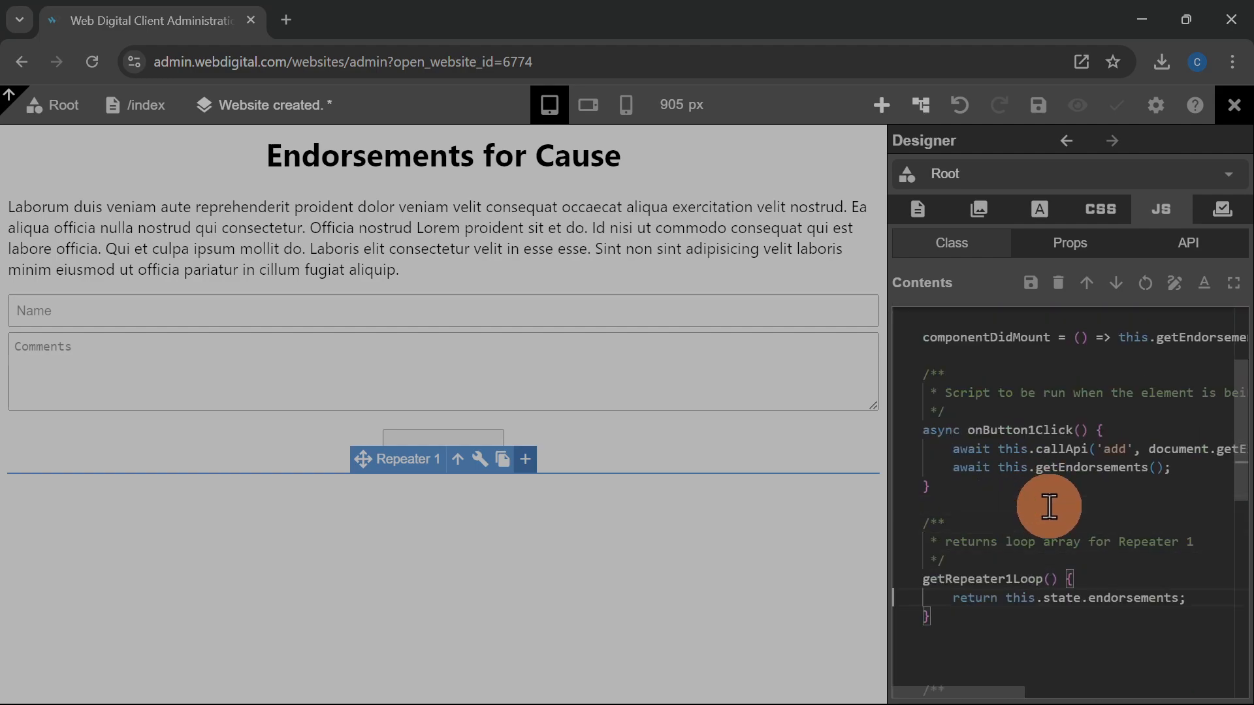
key("Down")
key("Down")
key("Down")
key("shift+Down")
key("shift+Down")
key("Delete")
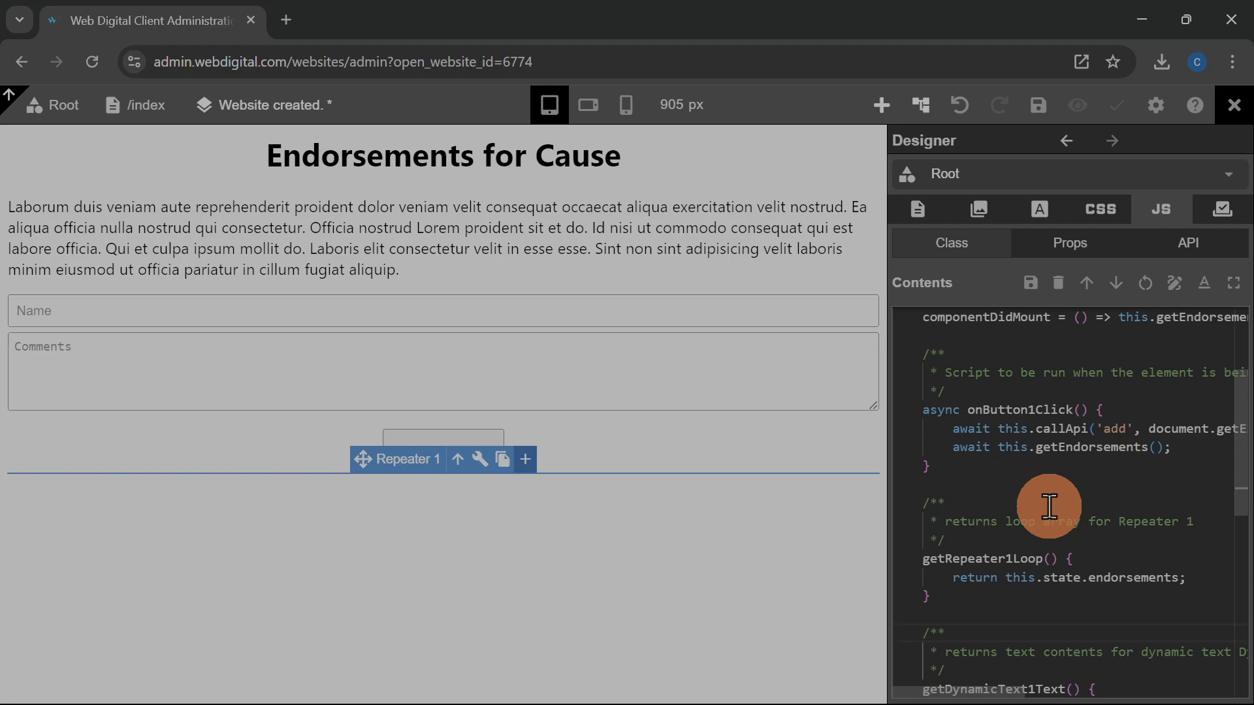
In the full-screen class editor, make getDynamicText1Text return this.context.endorsement.name, then save and close the full-screen code
key("F11")
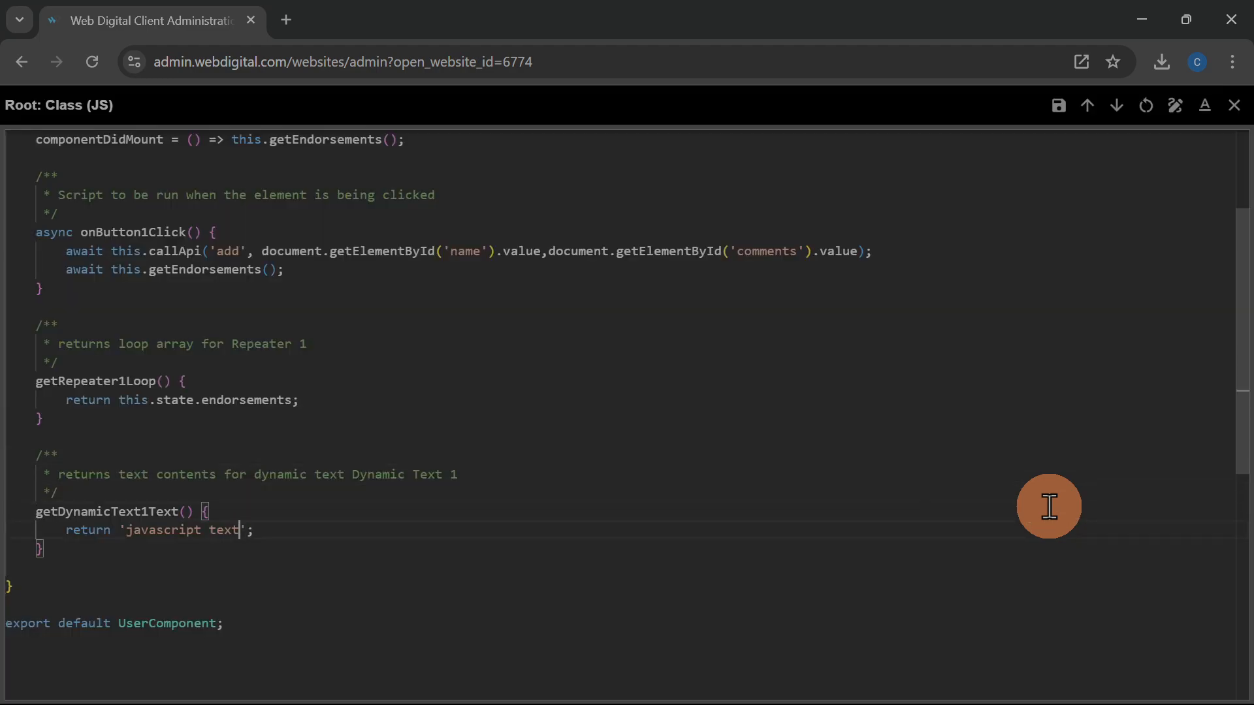
key("Right")
key("ctrl+shift+Left")
key("ctrl+shift+Left")
key("ctrl+shift+Left")
key("ctrl+shift+Left")
key("BackSpace")
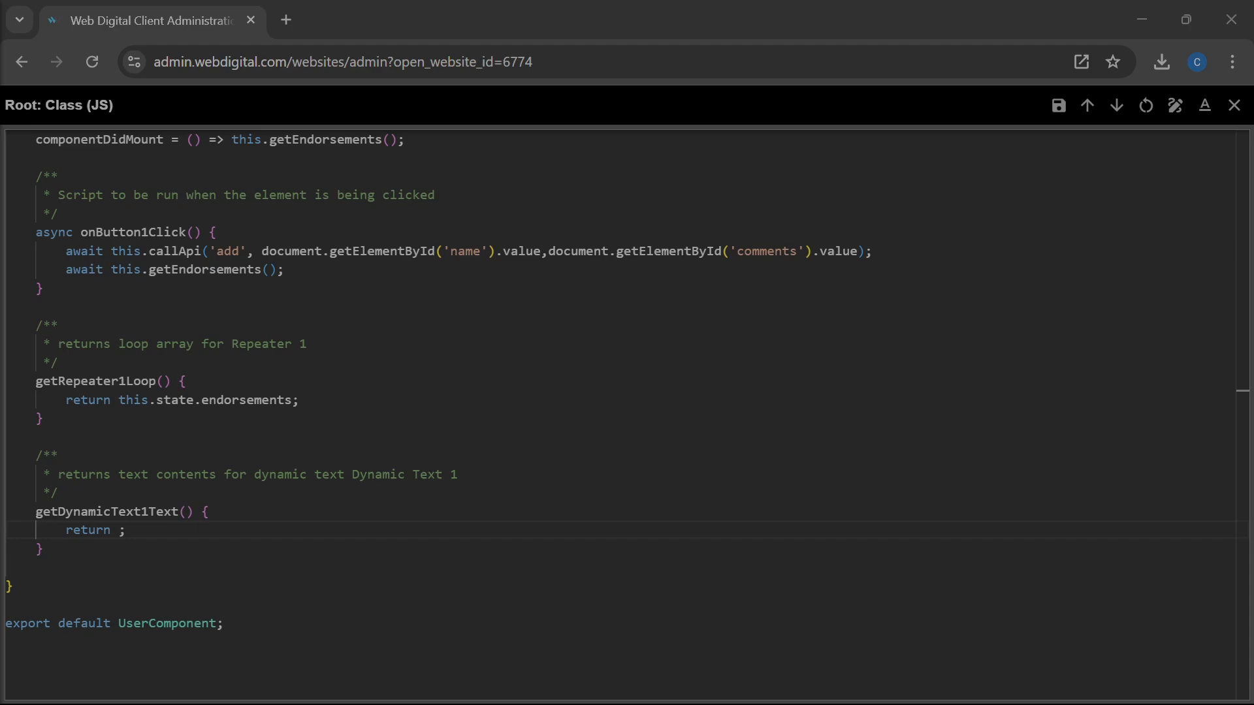
left_click(117, 530)
type("this.context.endorsement.name")
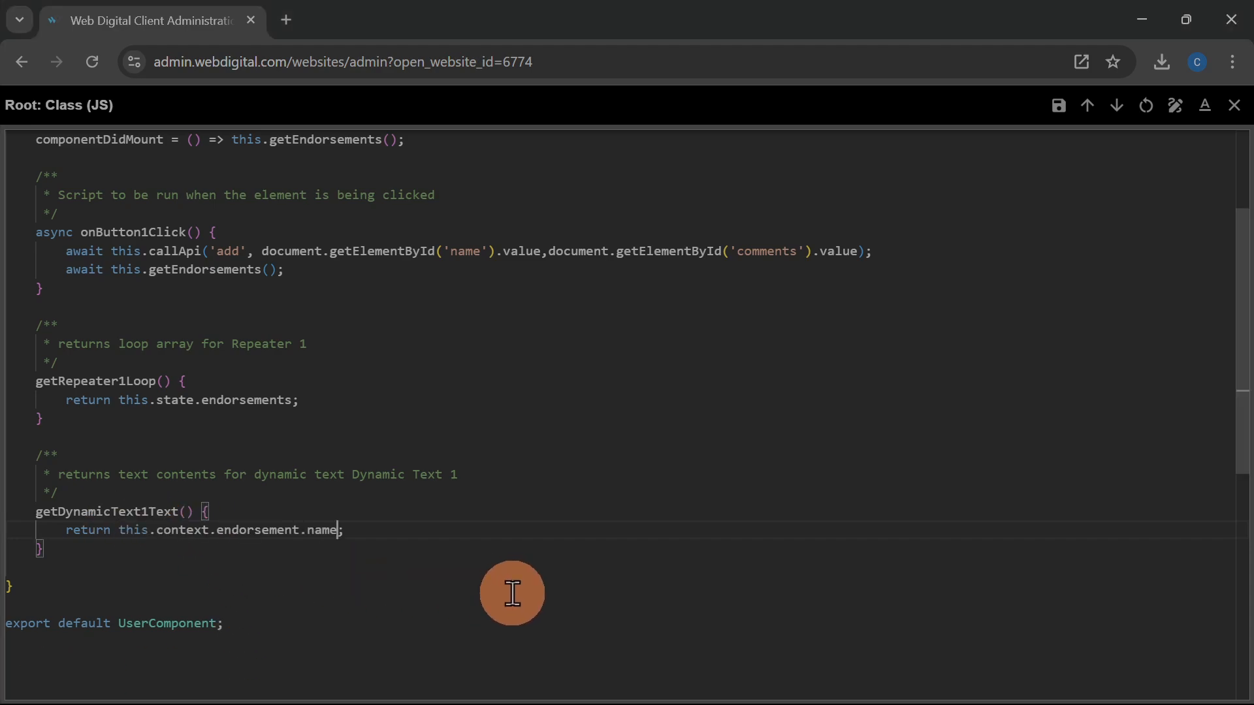
key("ctrl+s")
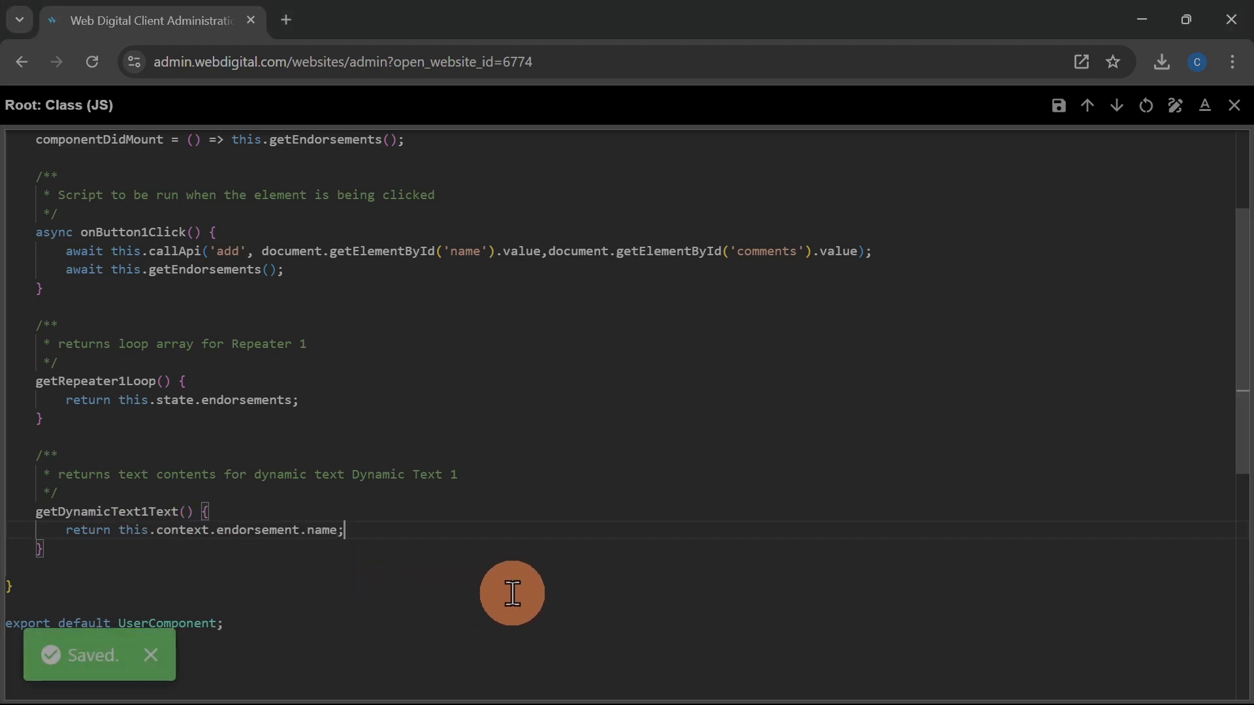
key("ctrl+shift+m")
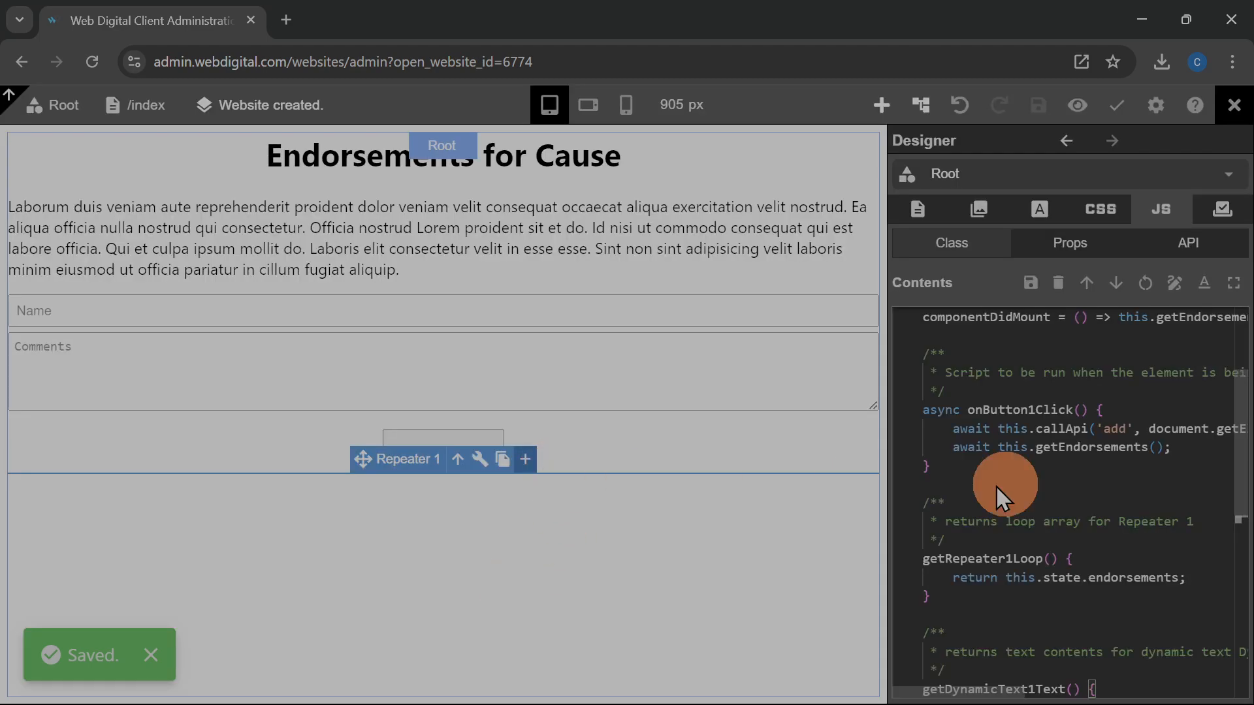
Add a second Dynamic Text element inside Block 1 and create its getDynamicText2Text function
left_click(1067, 141)
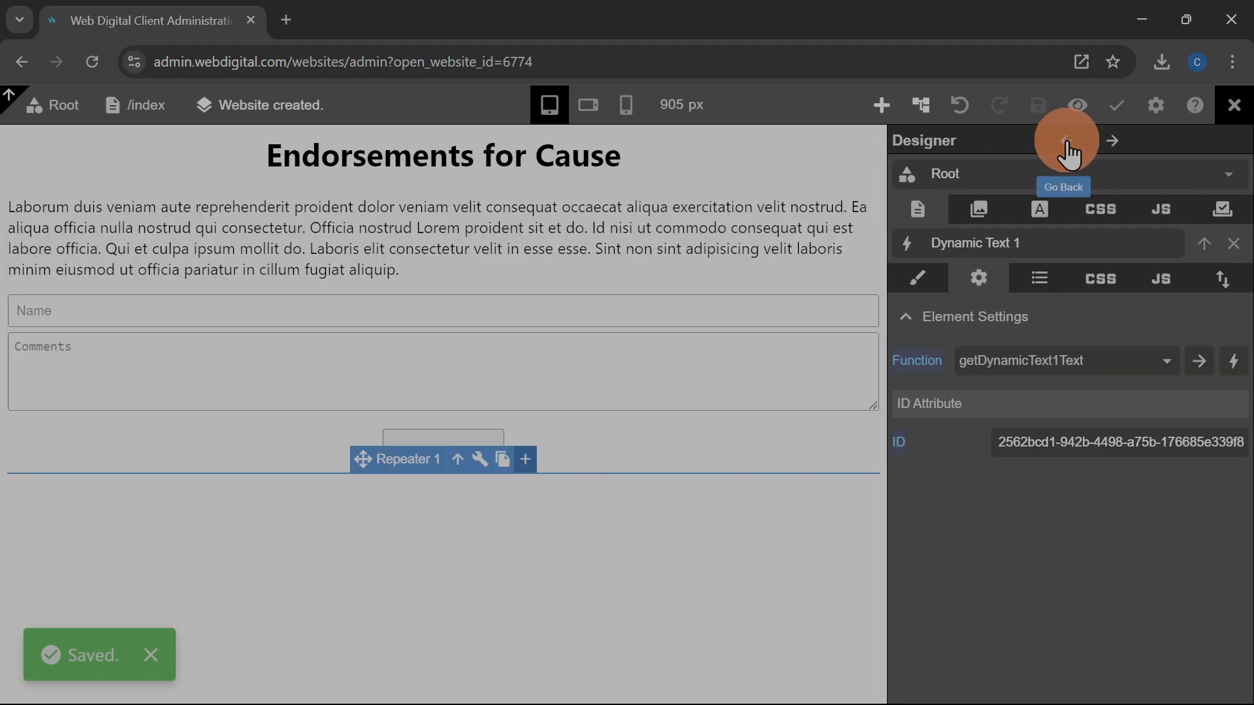
left_click(1205, 261)
left_click(1220, 282)
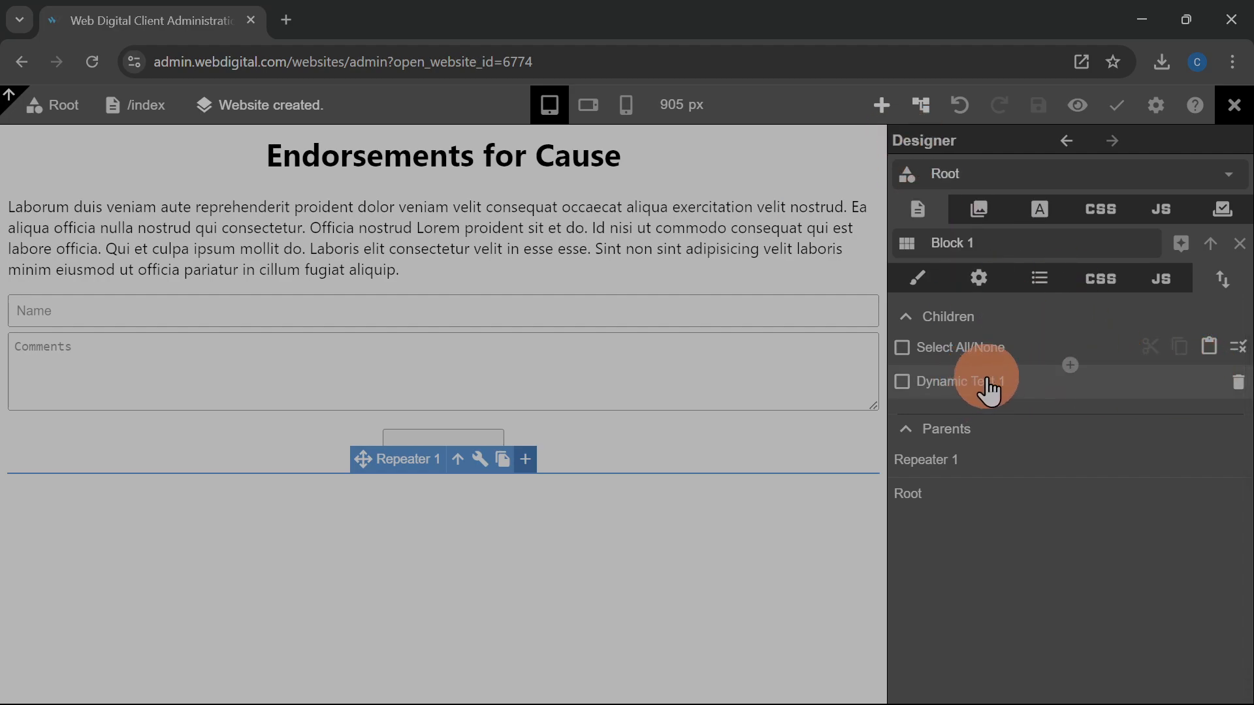
left_click(881, 105)
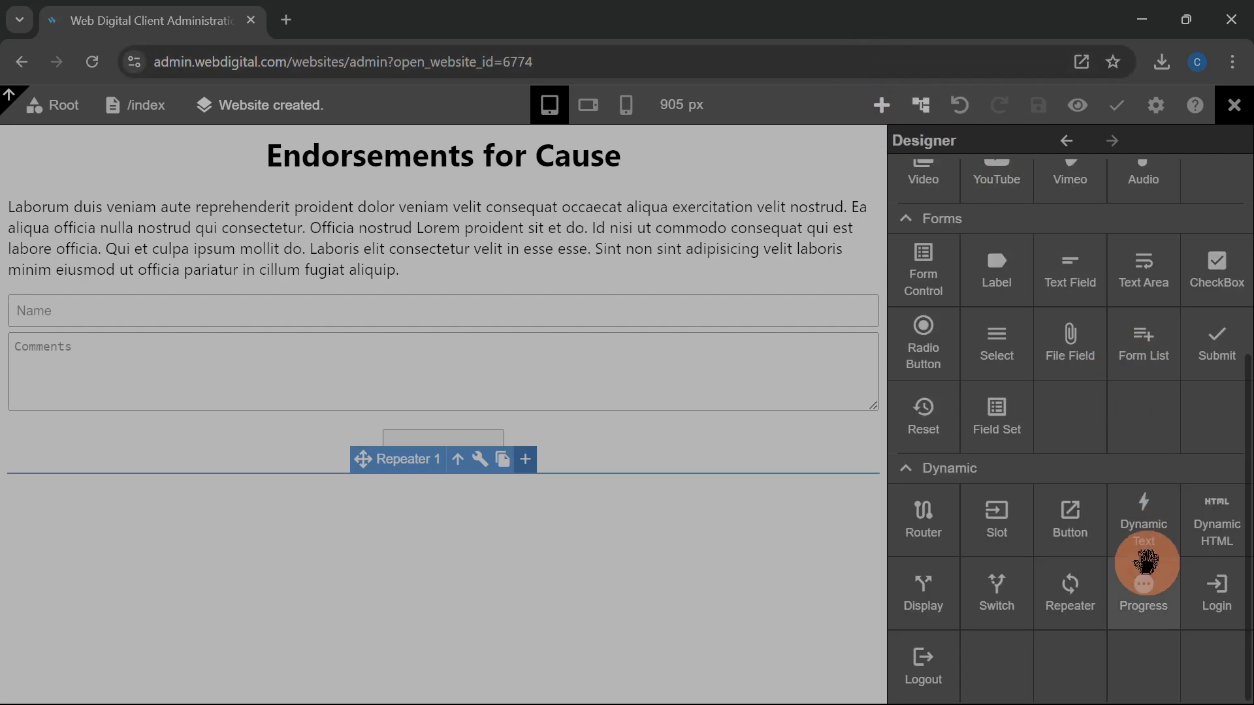
left_click_drag(1148, 525, 1071, 457)
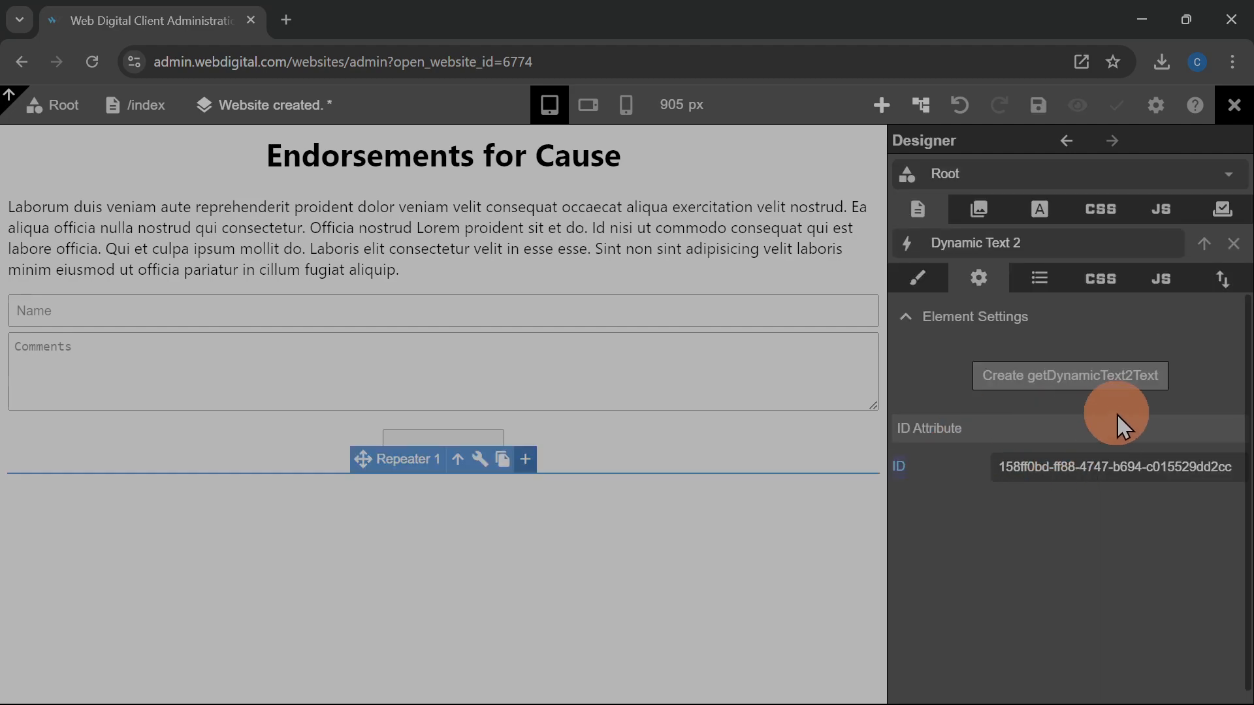
left_click(1085, 384)
Open the getDynamicText2Text function in the full-screen class editor and remove the extra blank lines above its comment
left_click(1198, 364)
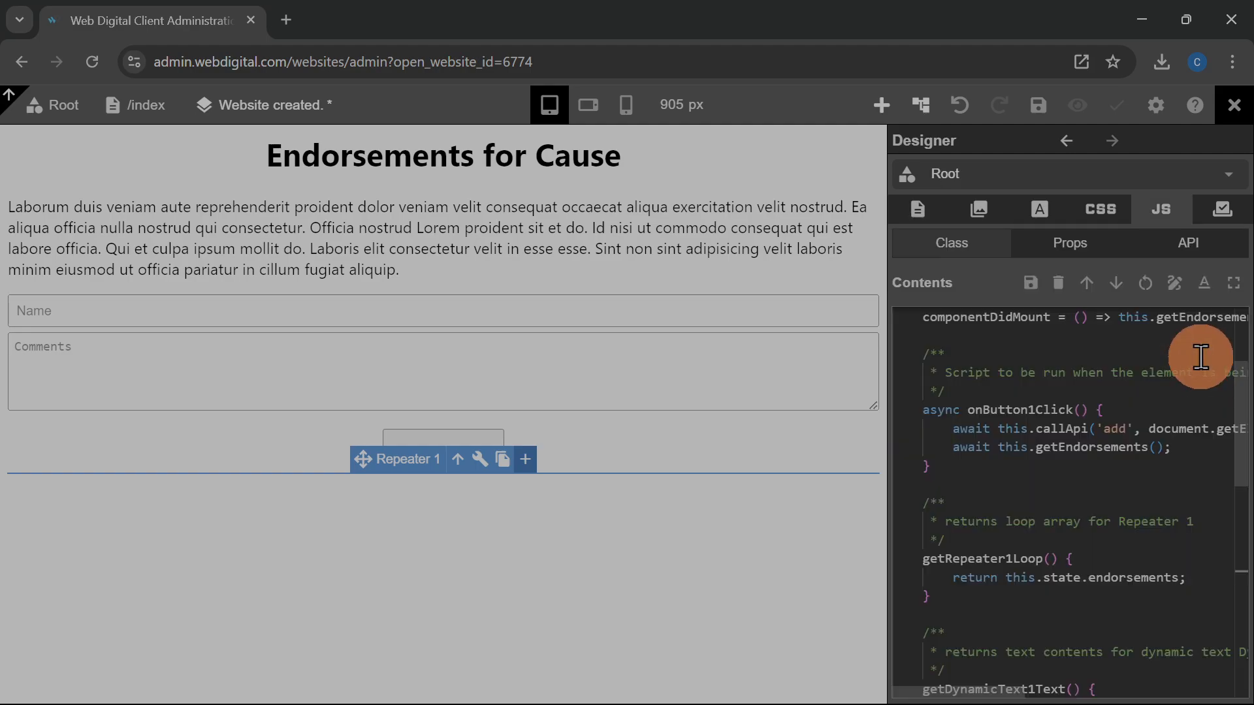
left_click(1233, 282)
scroll(316, 494, "down", 4)
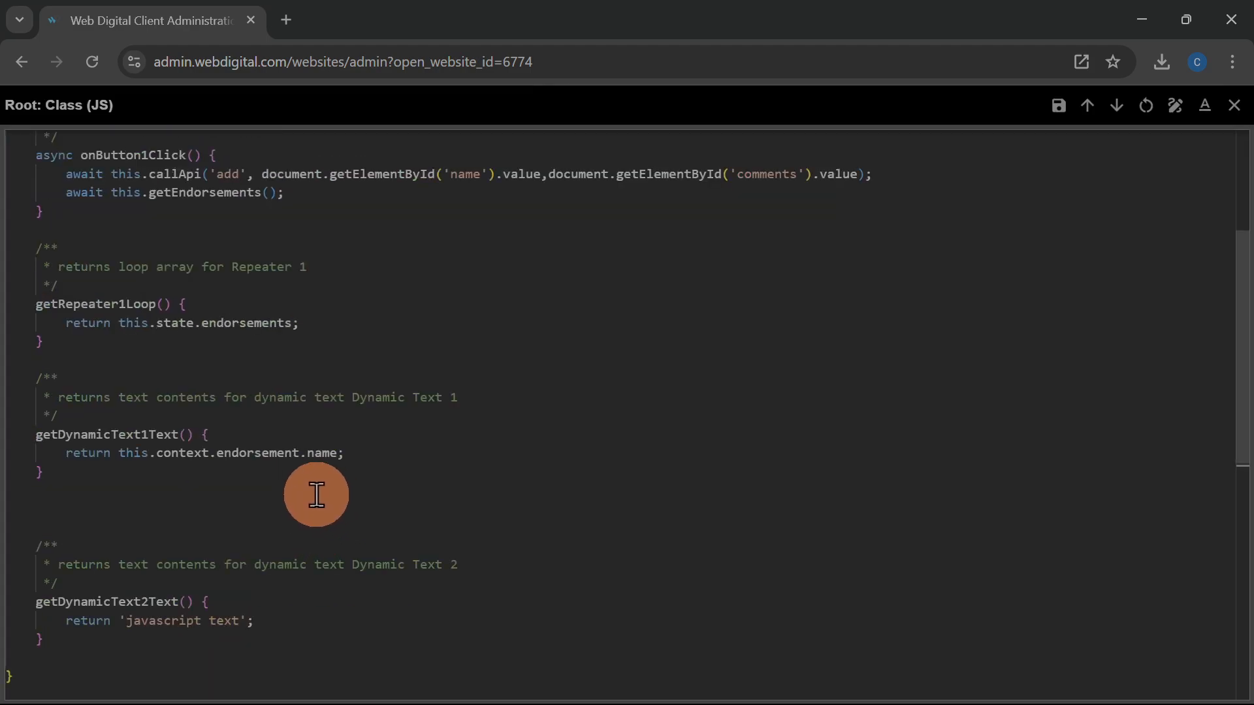
scroll(316, 494, "down", 2)
left_click(267, 402)
key("Delete")
key("Delete")
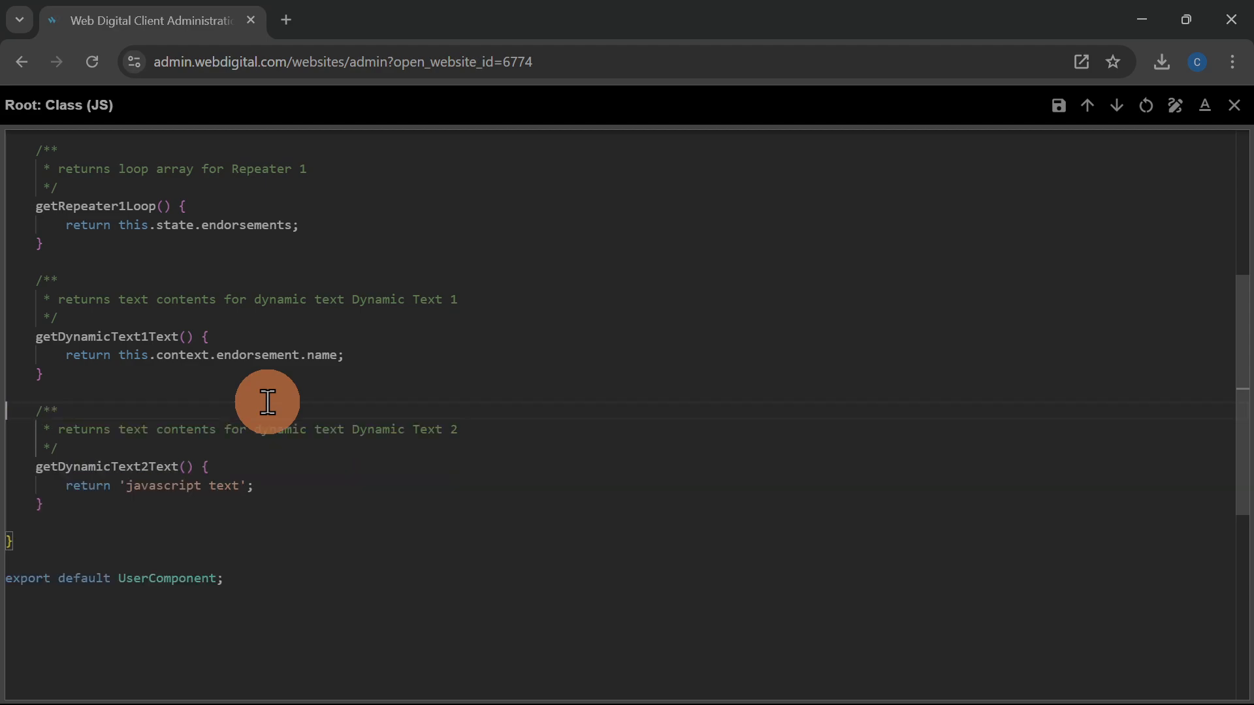
Make getDynamicText2Text return this.context.endorsement.comments, then save and close the full-screen code
key("ctrl+c")
key("Down")
key("Down")
key("Down")
key("Down")
key("Down")
key("Down")
key("Down")
key("shift+Down")
key("ctrl+v")
key("ctrl+shift+Left")
type("comments")
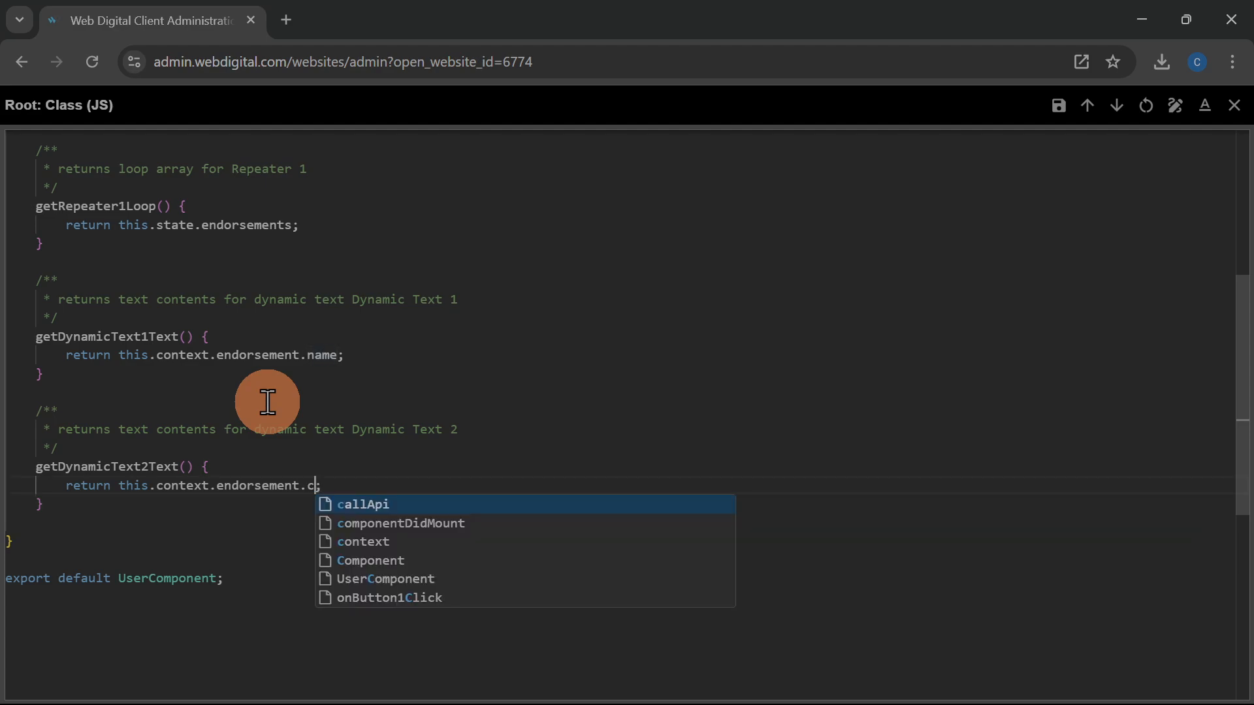
key("ctrl+s")
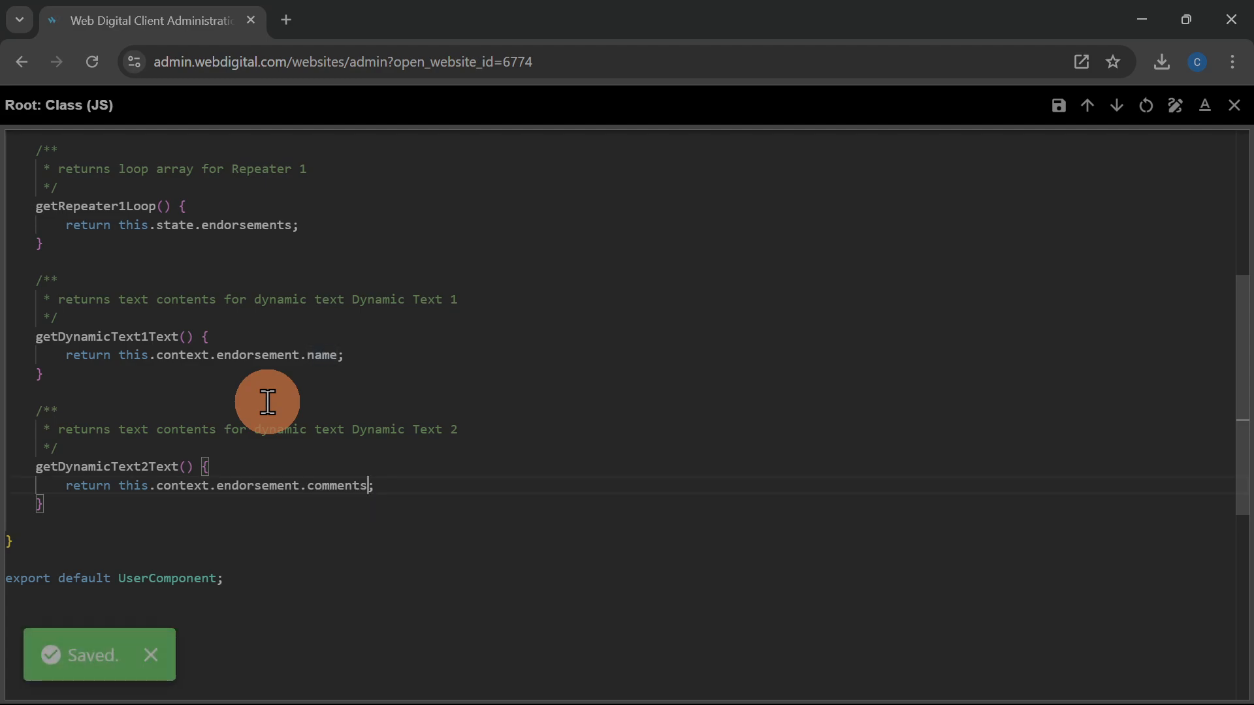
key("Escape")
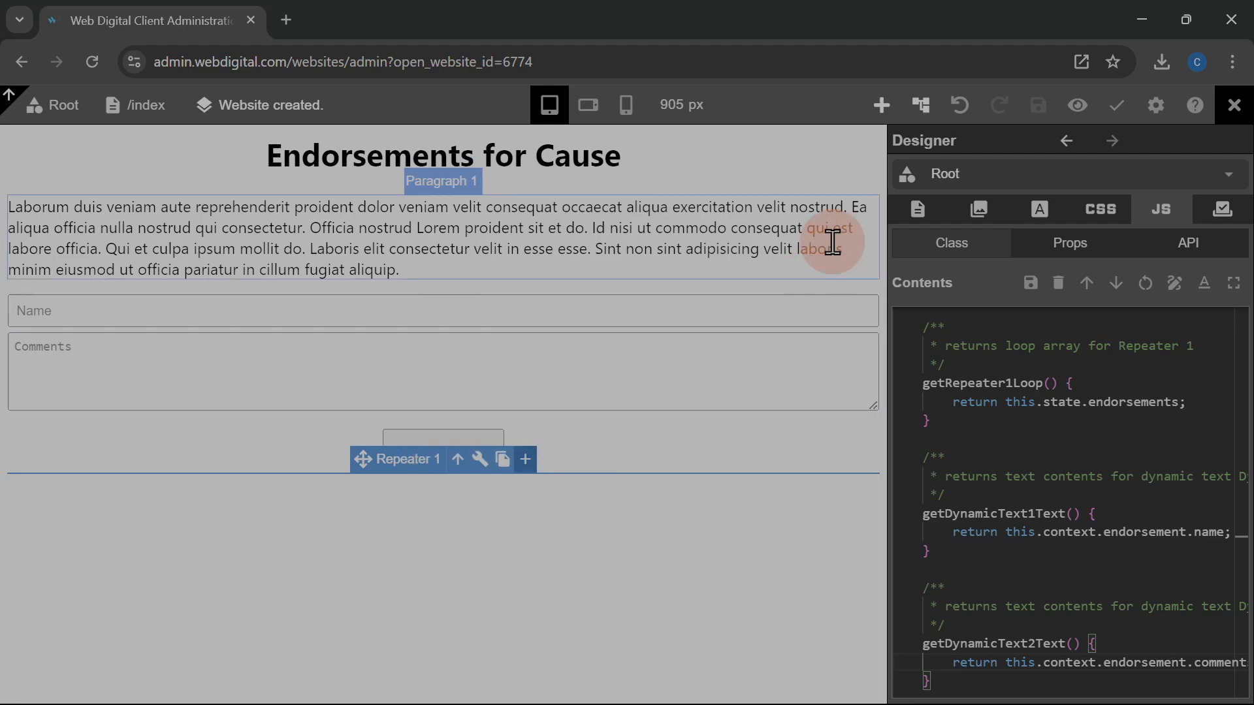
Set Block 1's layout to flex display with space-between content justification and save the website
left_click(921, 104)
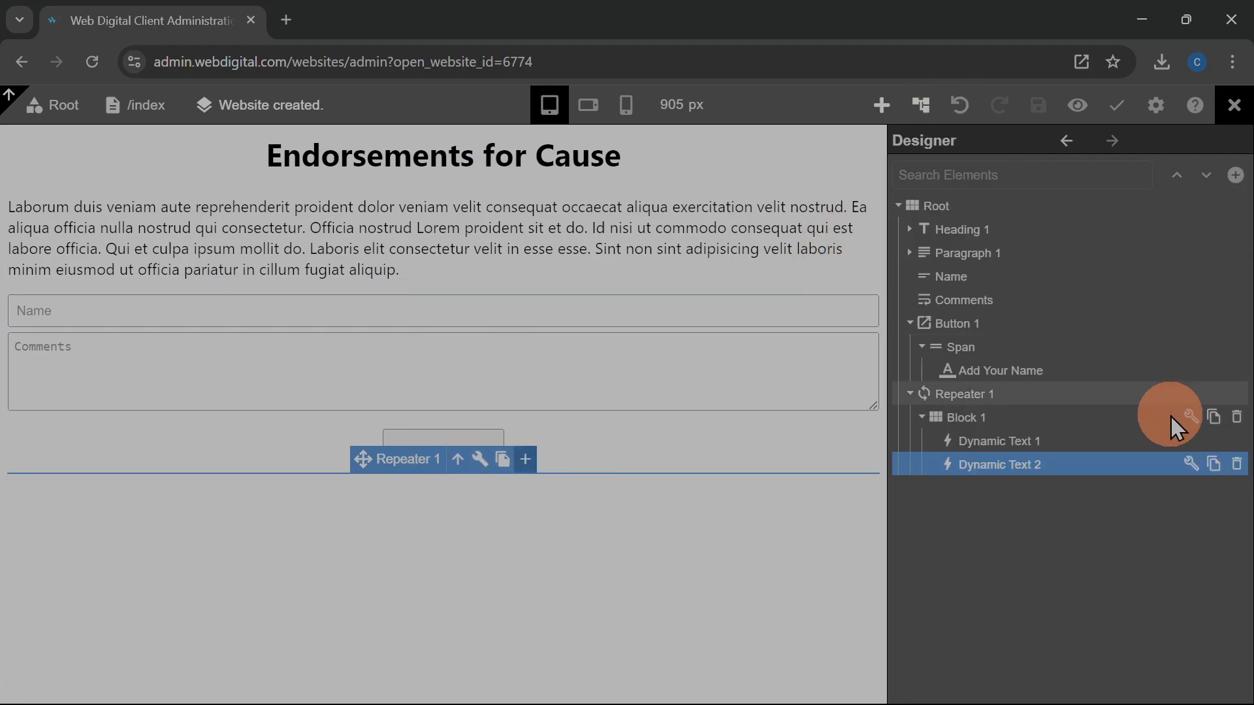
left_click(1068, 418)
left_click(1190, 417)
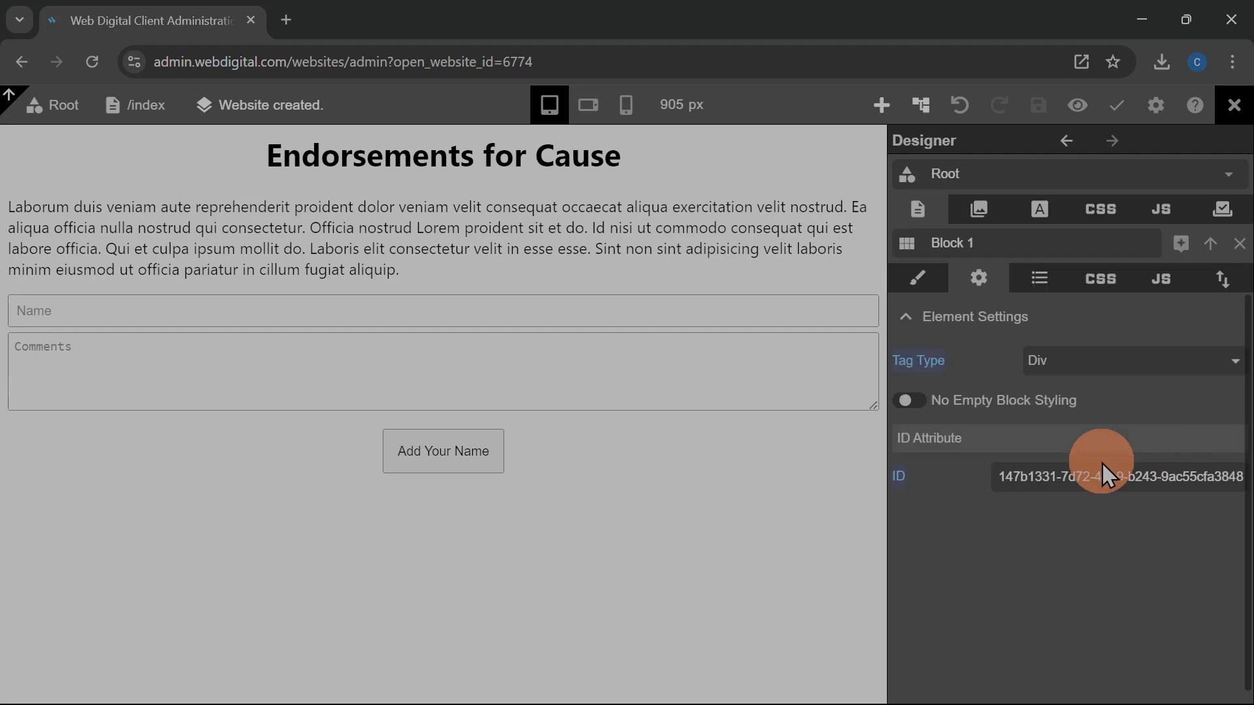
left_click(923, 279)
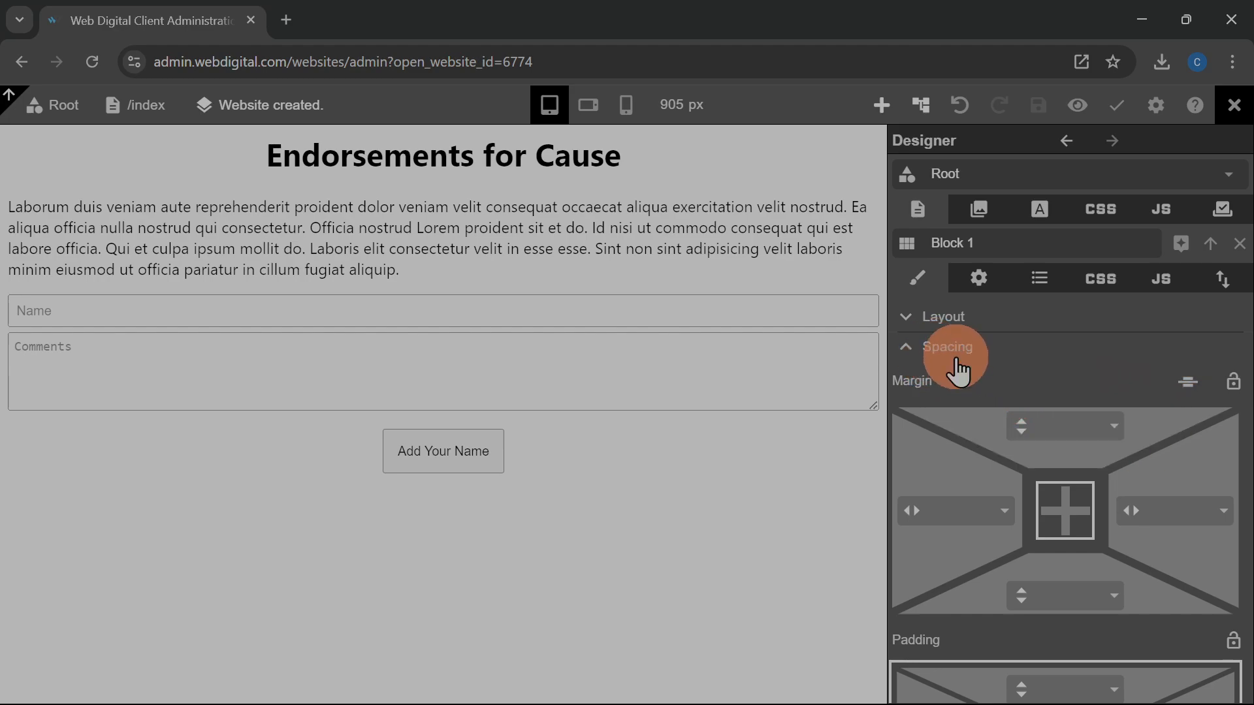
left_click(906, 327)
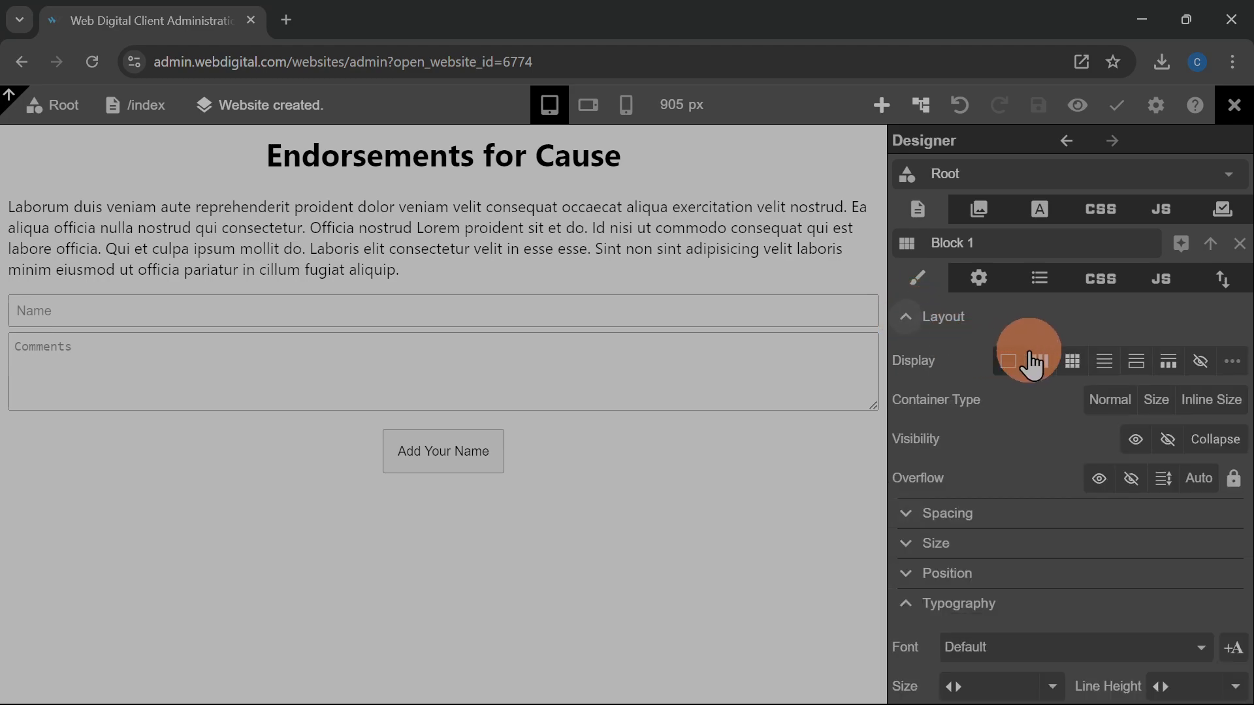
left_click(1046, 363)
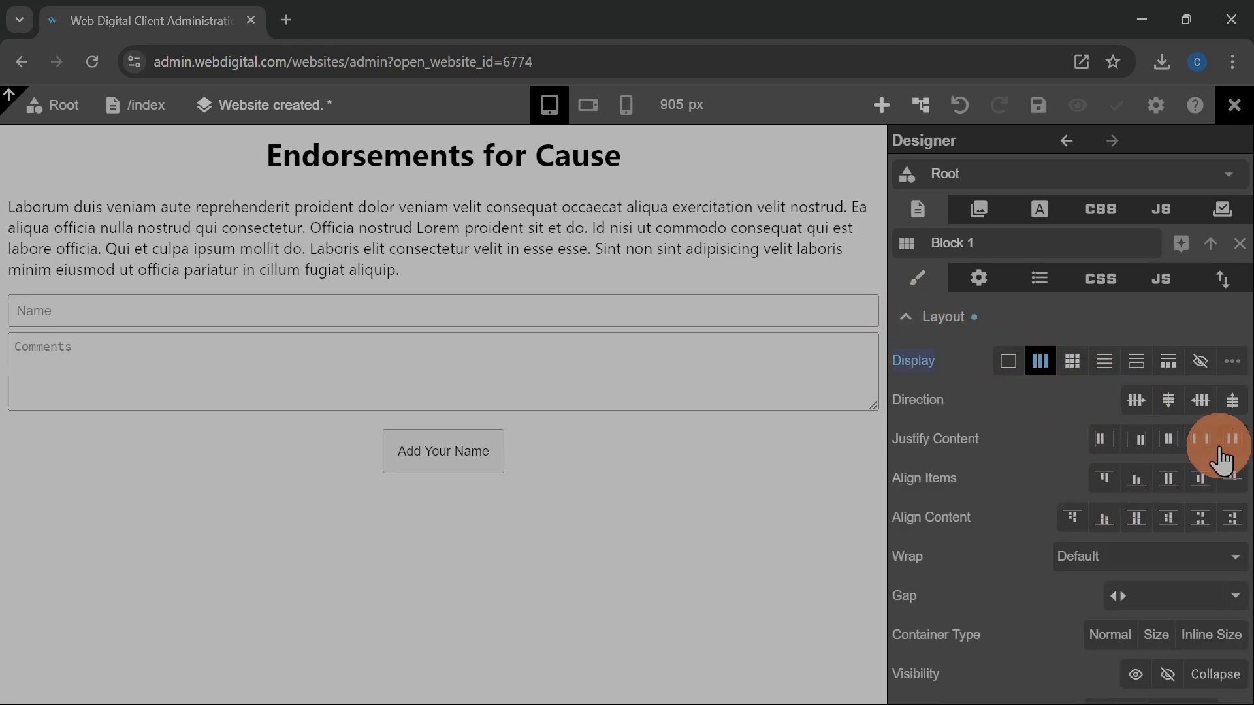
left_click(1198, 444)
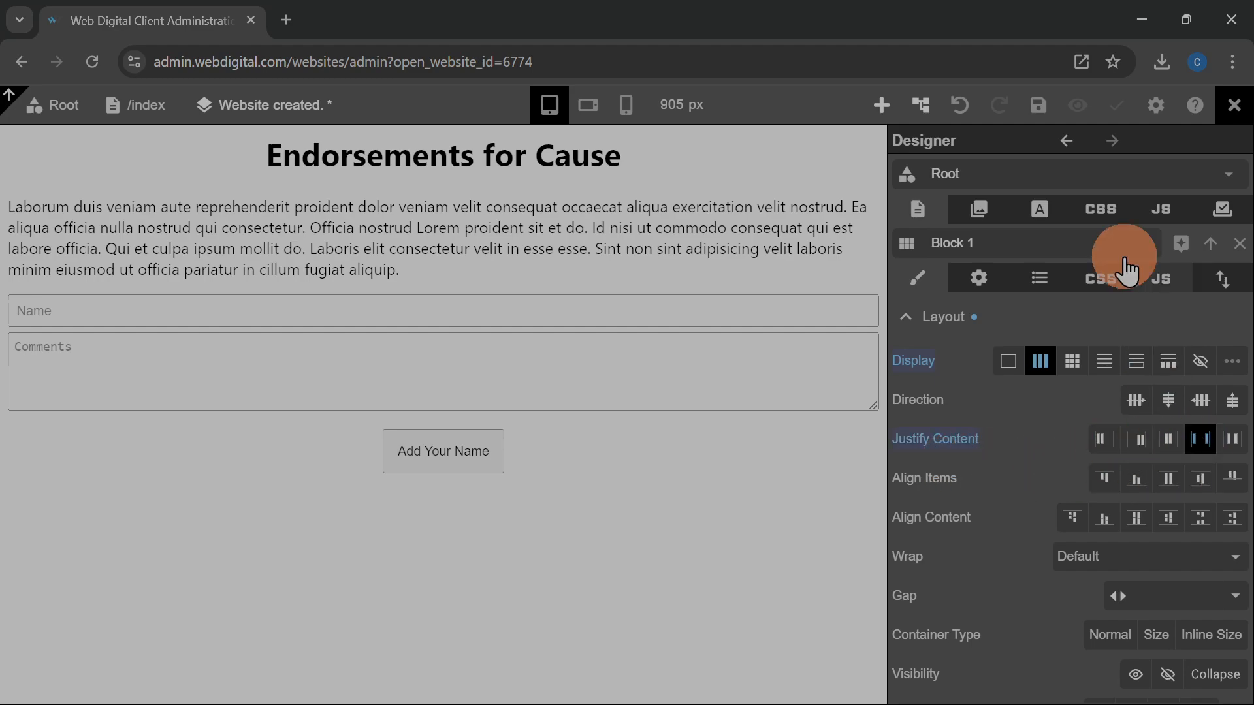
key("ctrl+s")
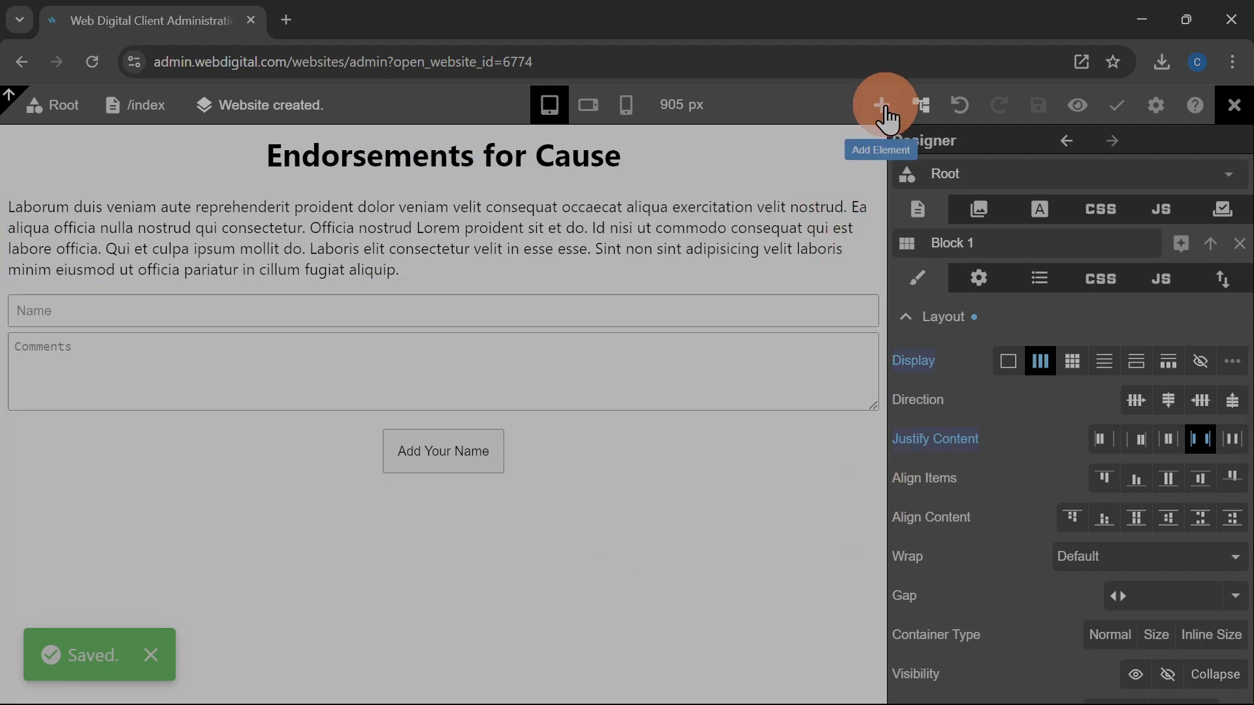
left_click(883, 111)
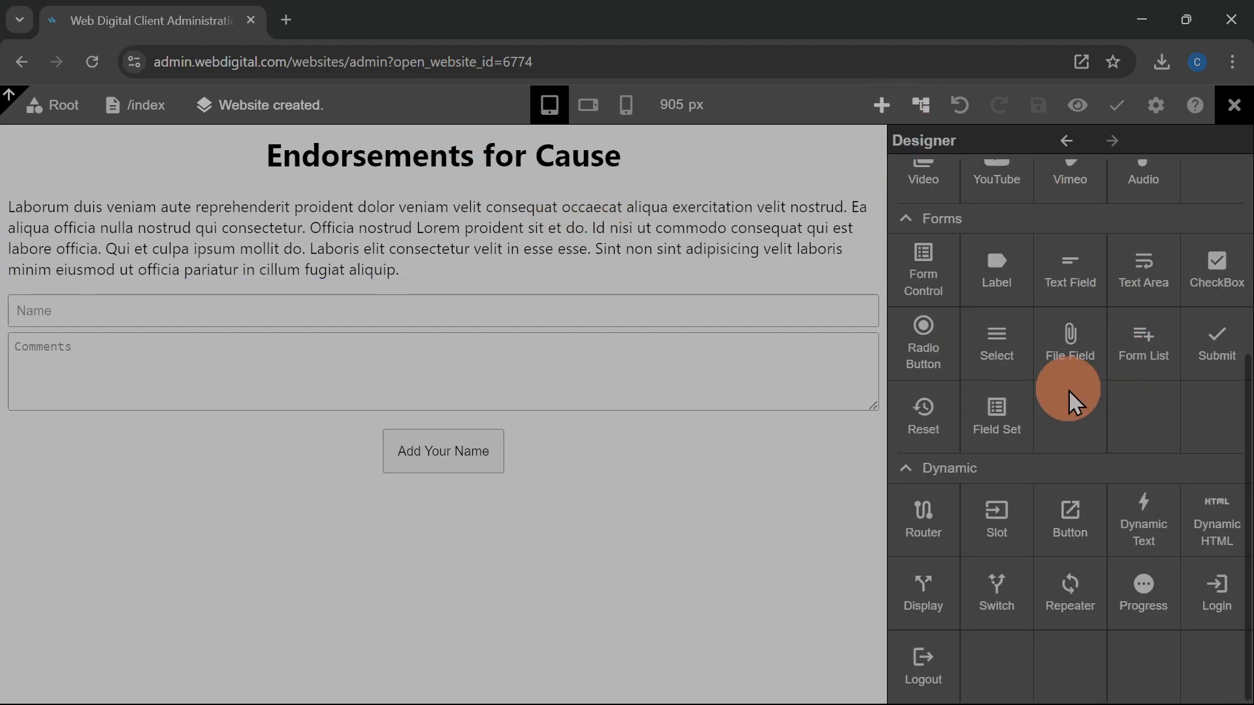
scroll(1016, 462, "up", 5)
left_click_drag(924, 246, 1018, 395)
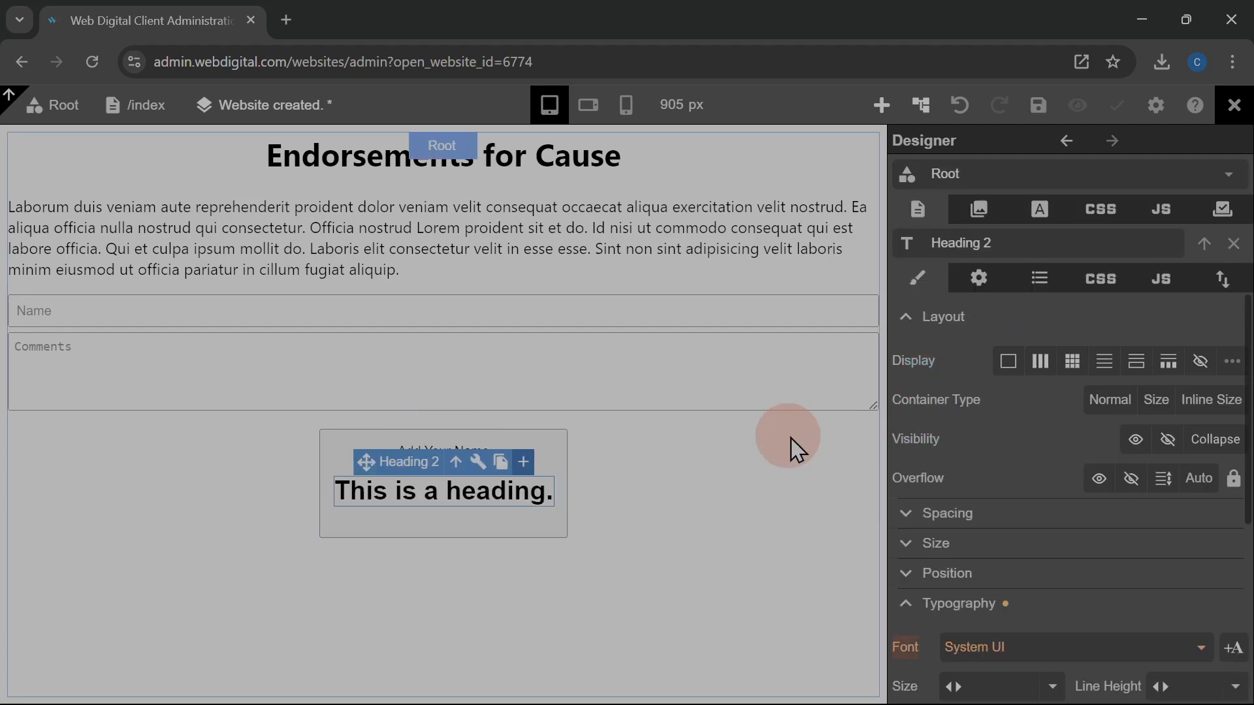
left_click(964, 109)
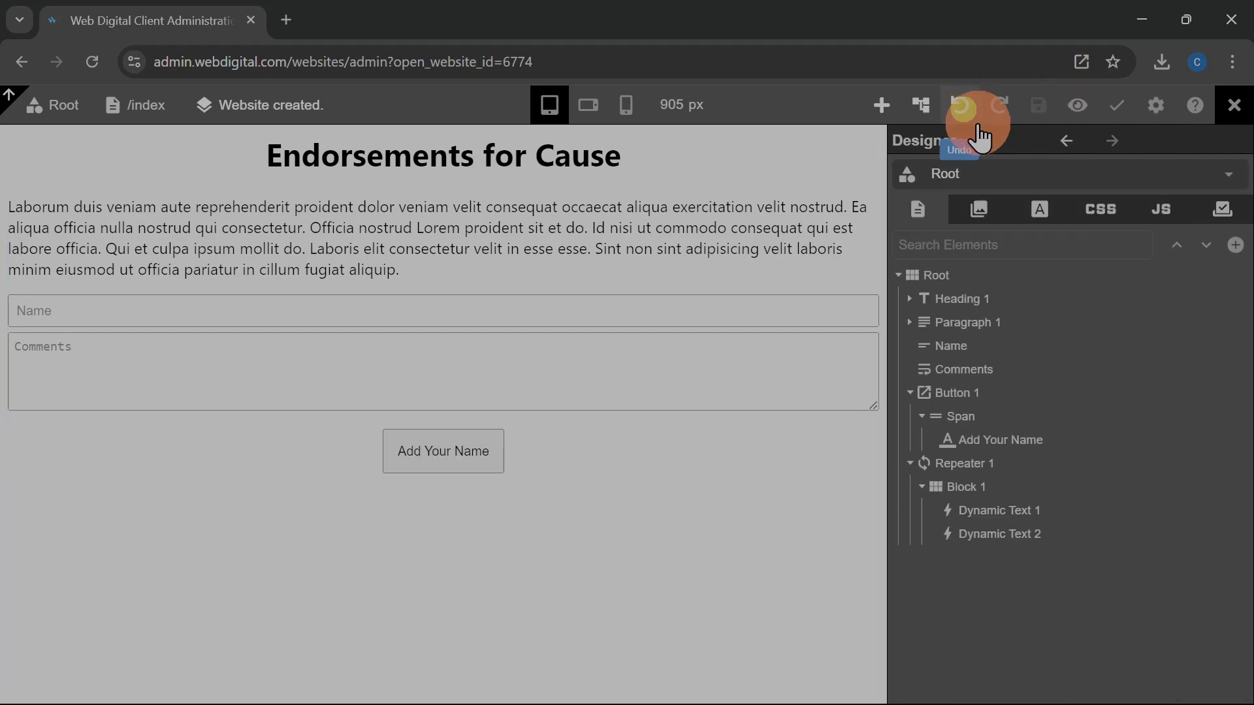
Add a heading below the Add Your Name button and set its text to Endorsements
left_click(881, 106)
left_click_drag(938, 253, 910, 401)
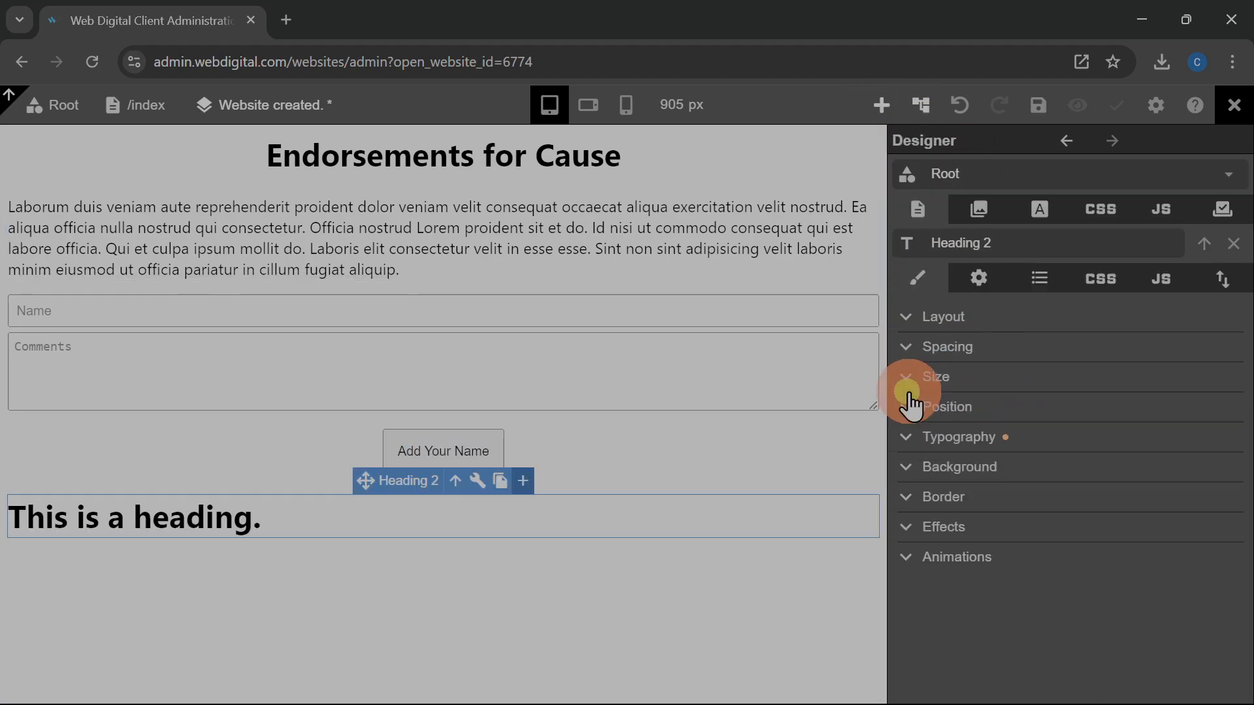
double_click(141, 520)
key("ctrl+a")
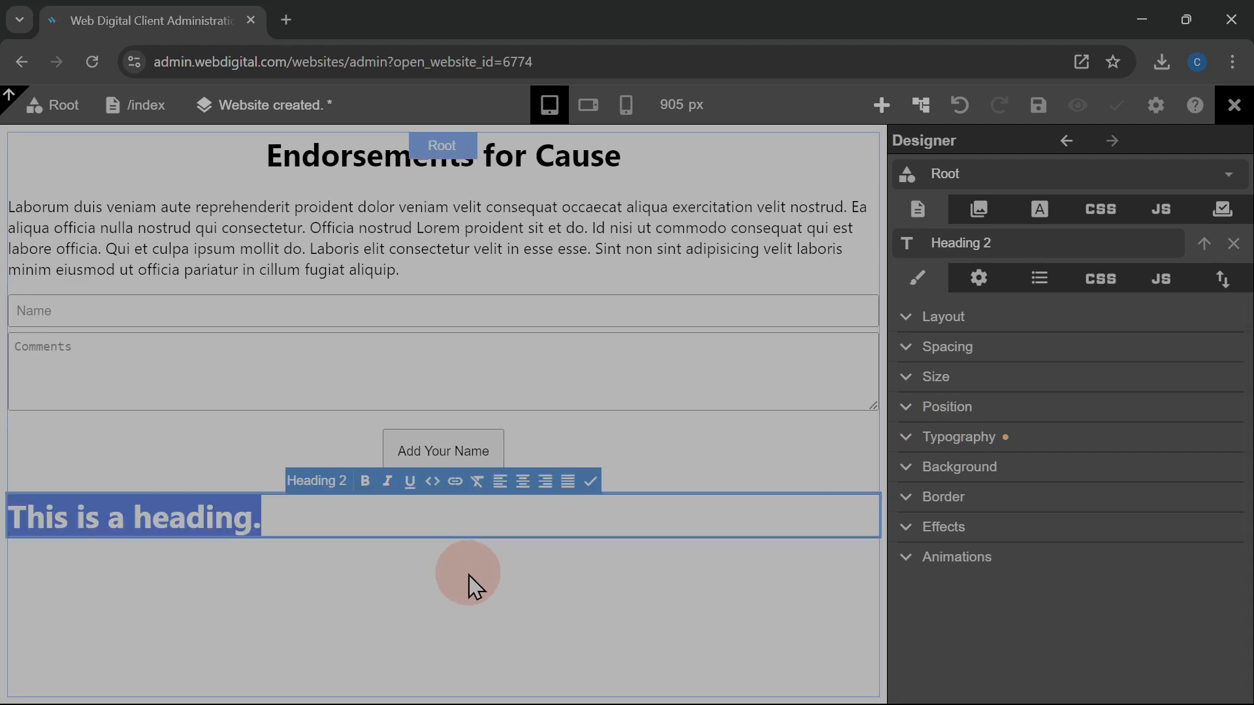
type("Endorsements")
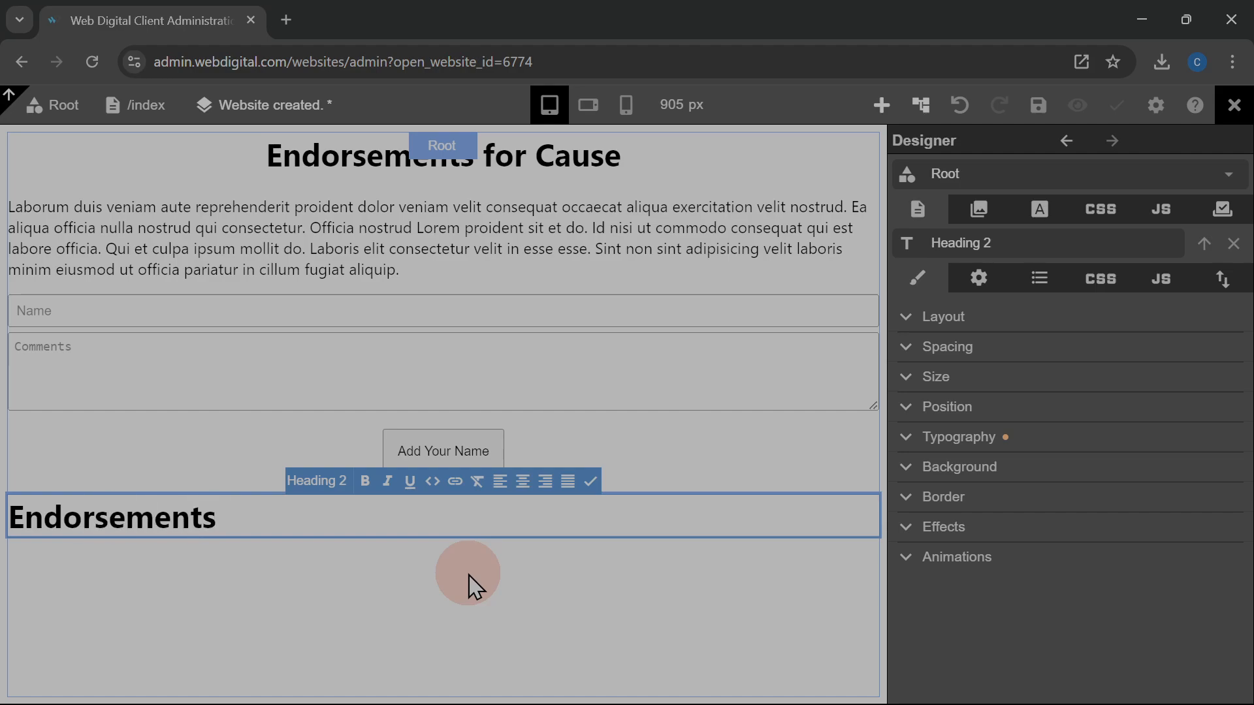
Center-align the Endorsements heading's text and save the website
left_click(469, 576)
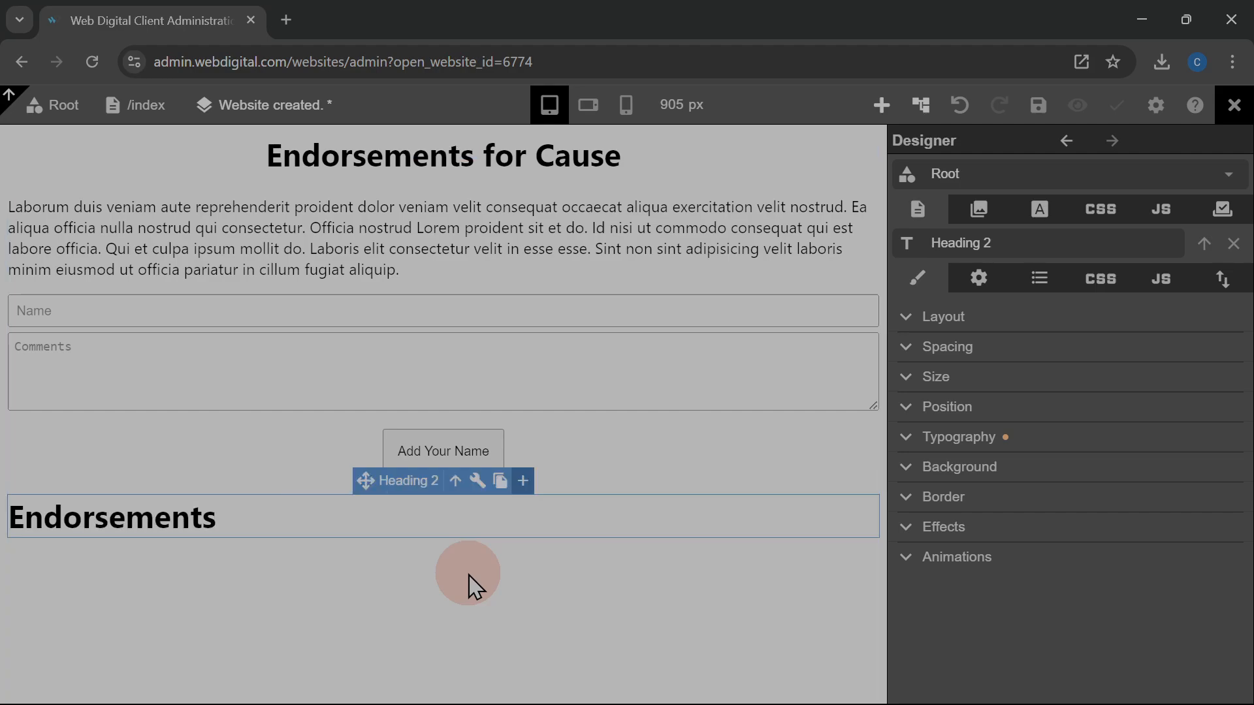
left_click(930, 455)
left_click(1199, 560)
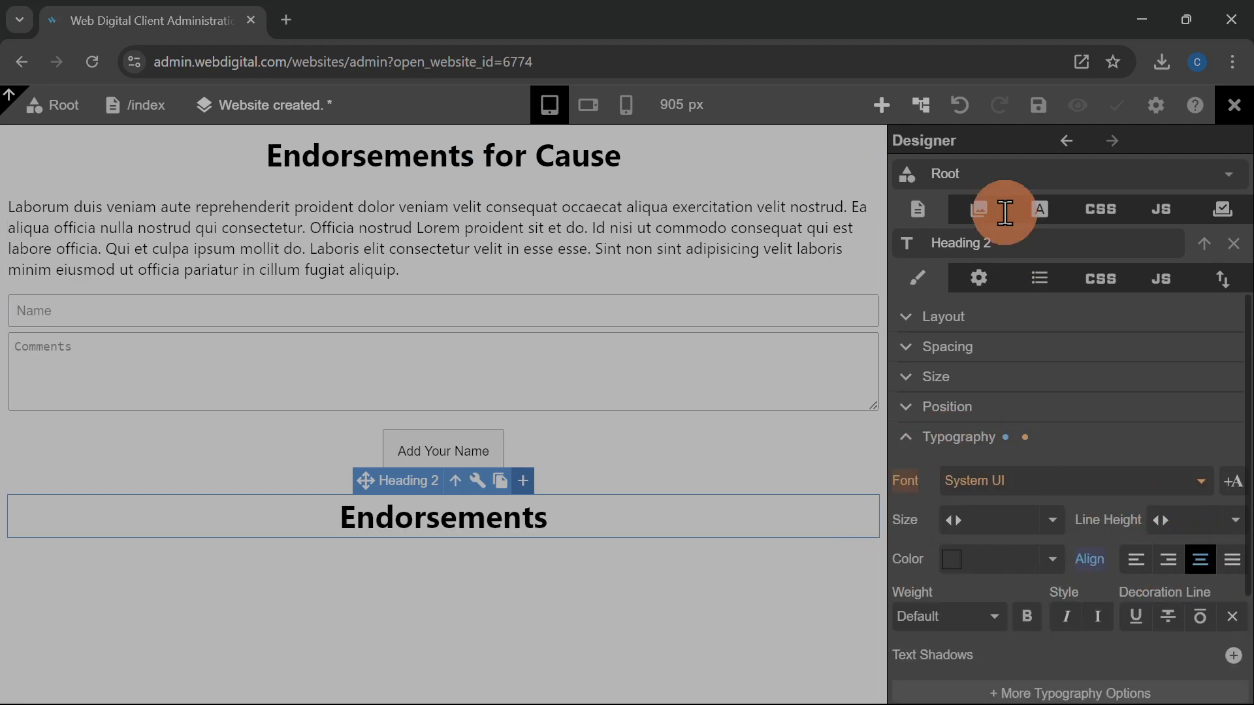
left_click(1036, 107)
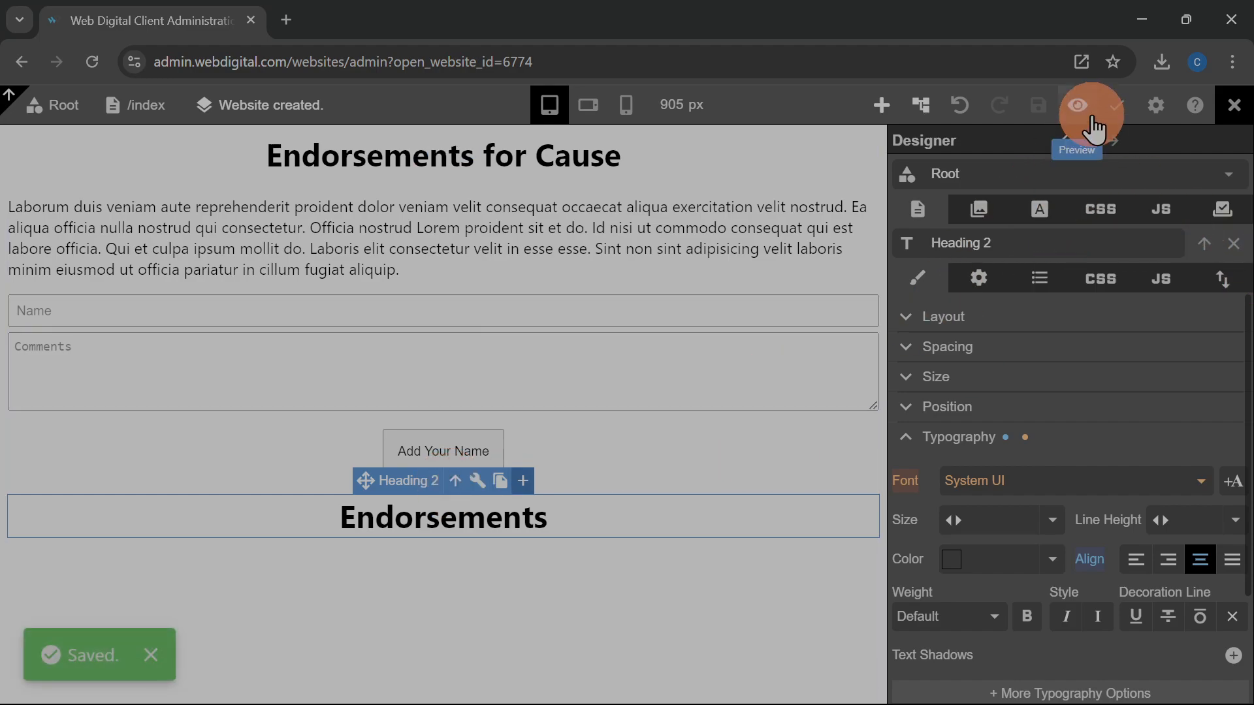
Preview the website and submit a first endorsement with test as both the name and the comment
left_click(1077, 108)
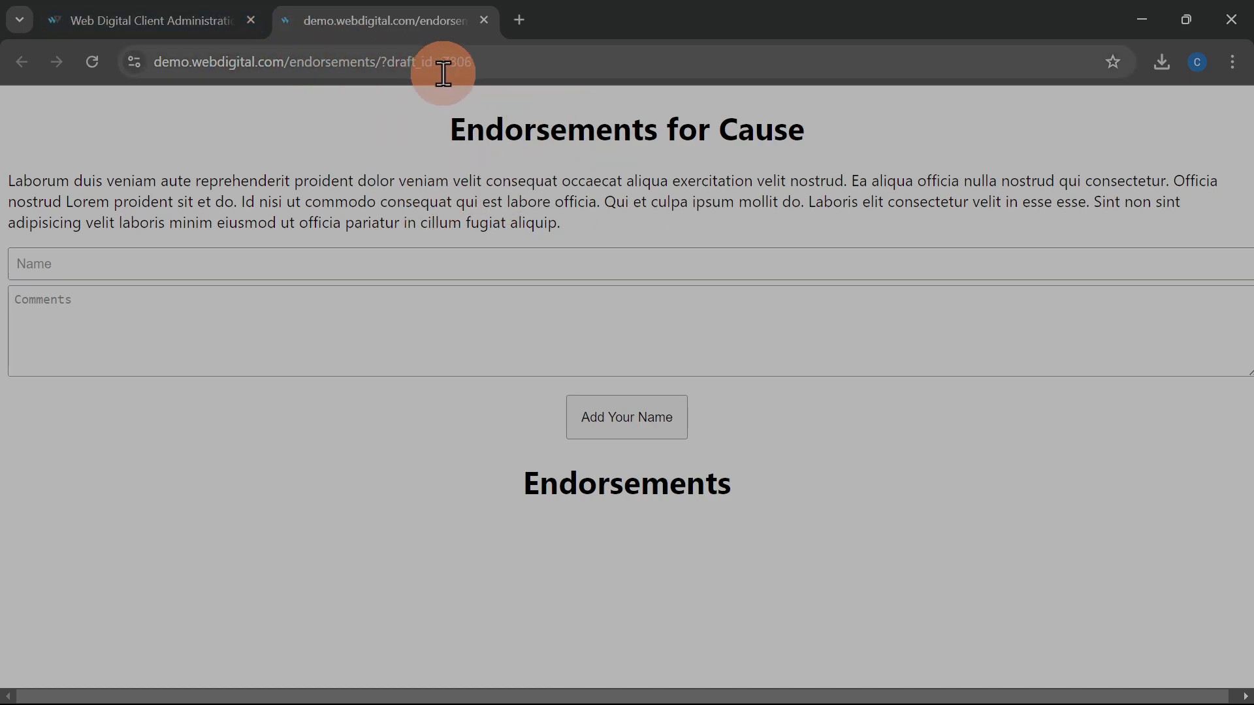
left_click(359, 262)
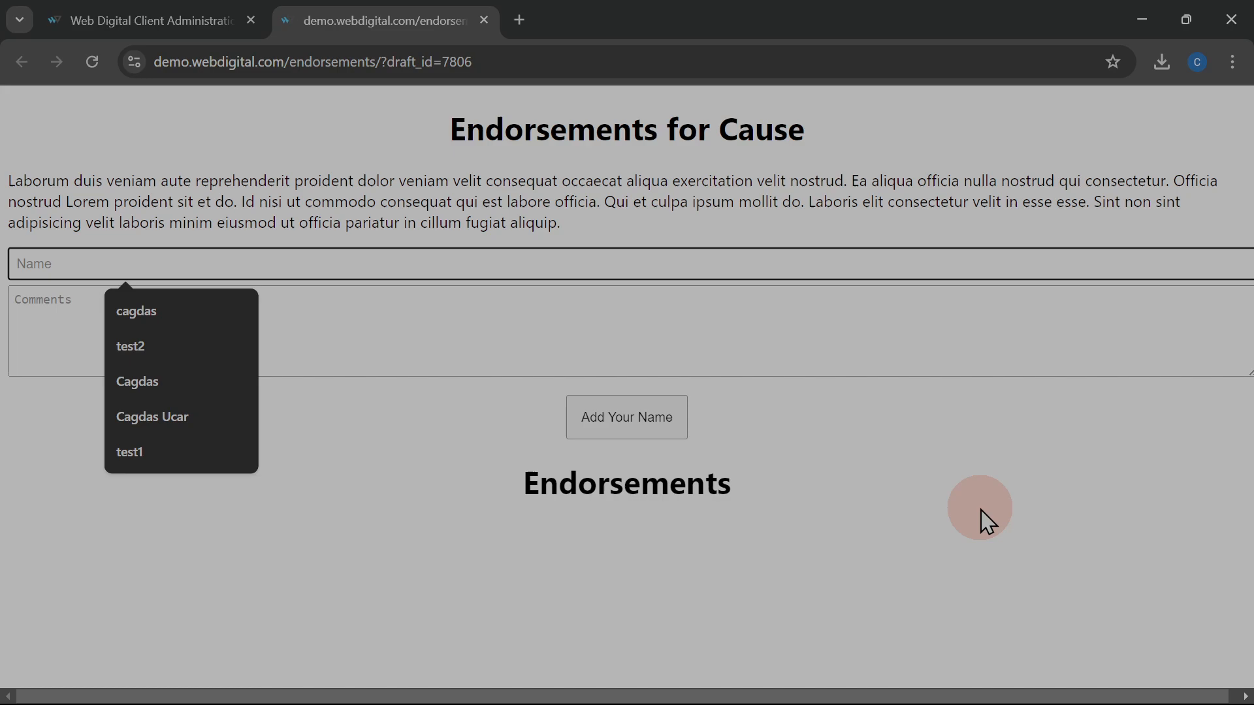
type("test")
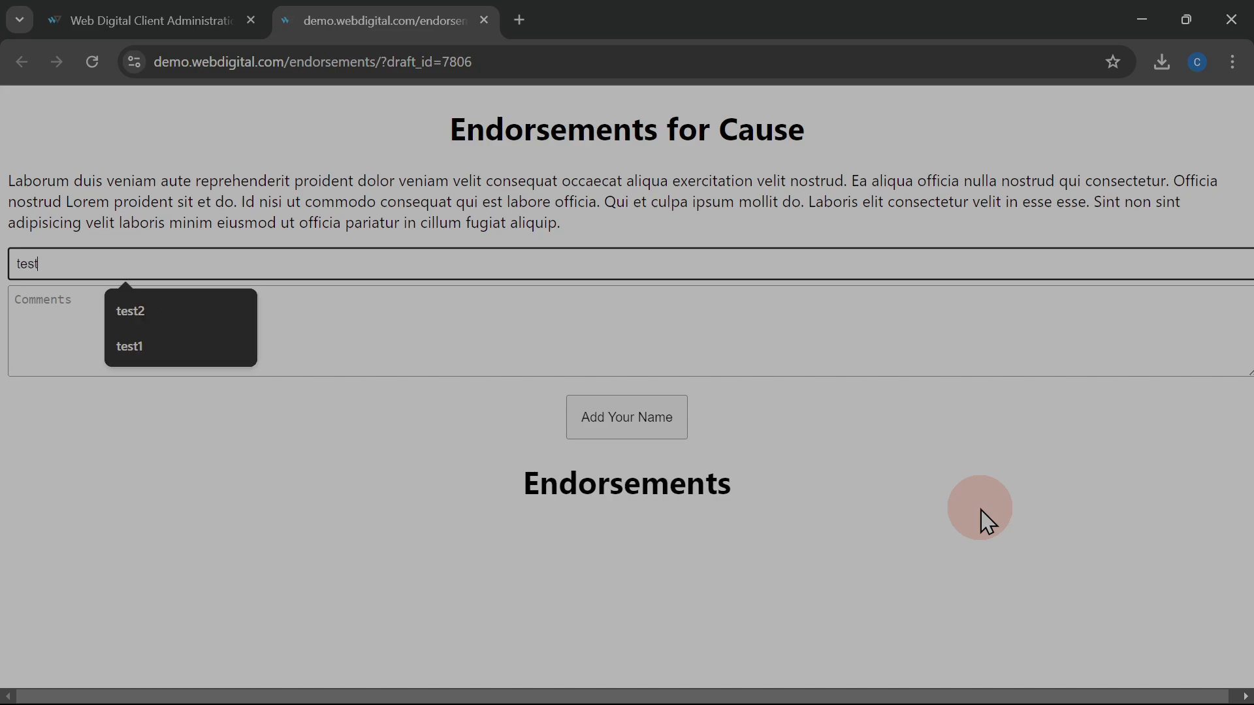
key("Tab")
type("t")
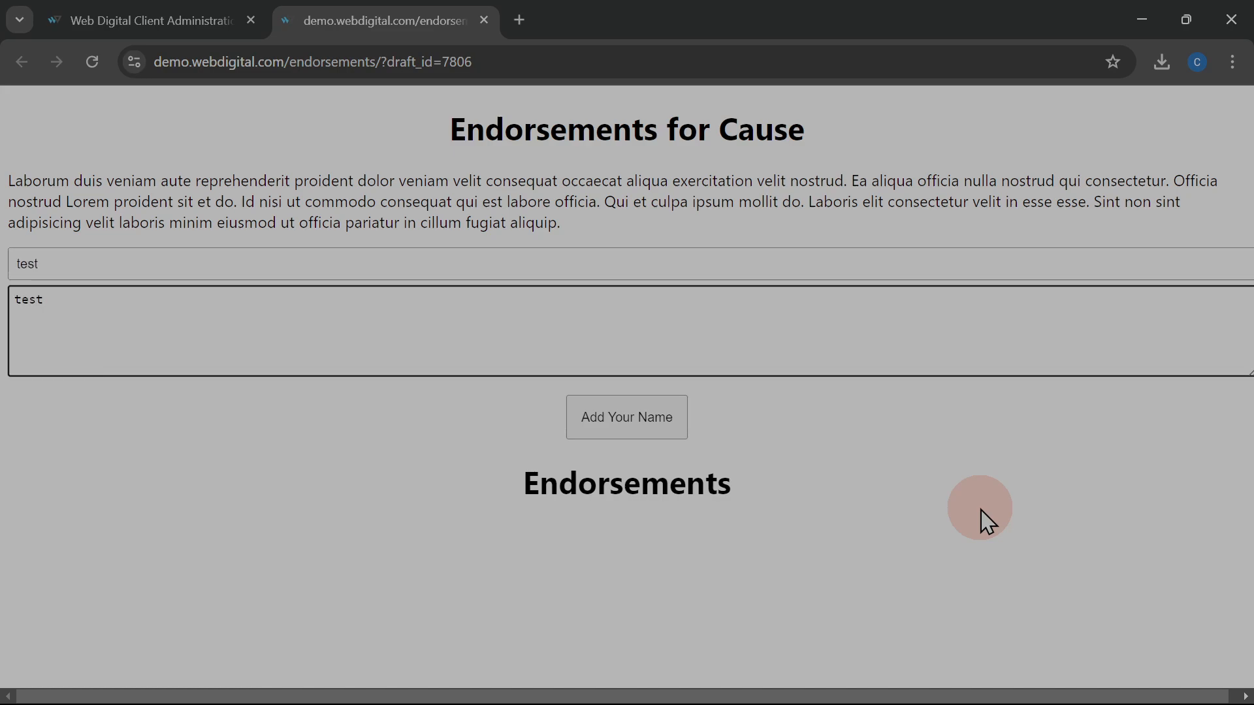
left_click(648, 424)
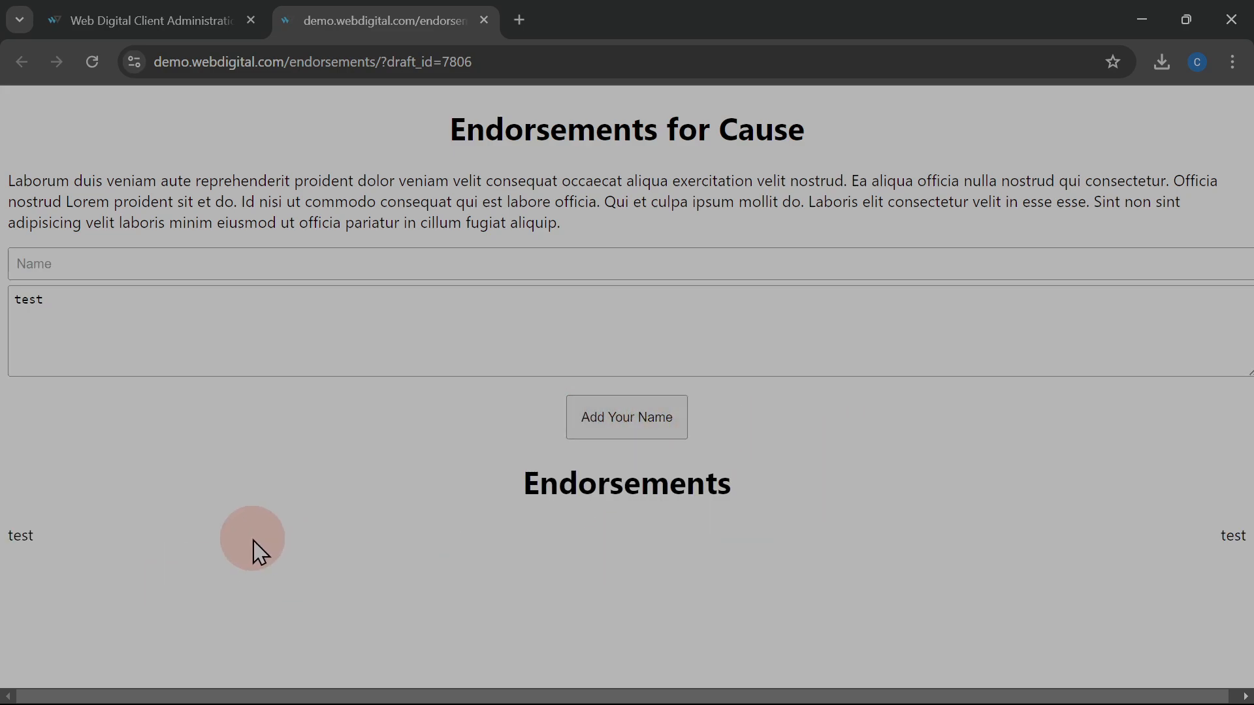
Submit a second endorsement with a sample full name and the comment sd.kfhdflkdsjfds
left_click(131, 254)
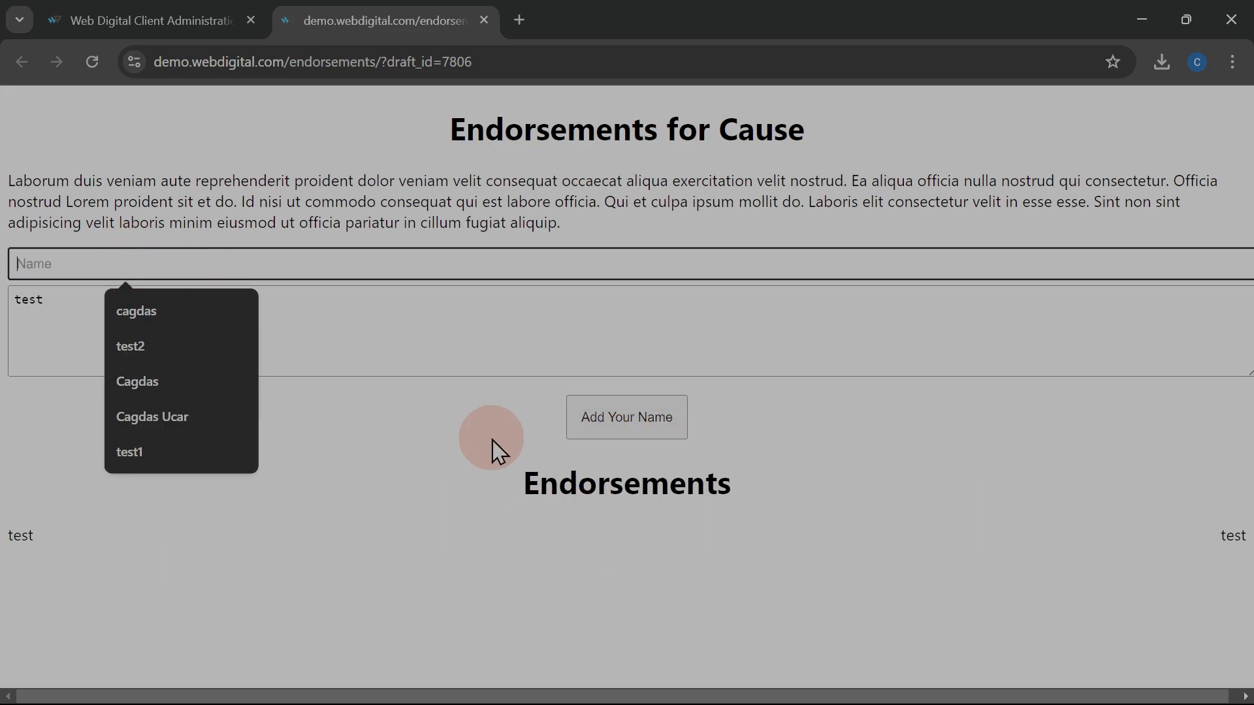
type("test")
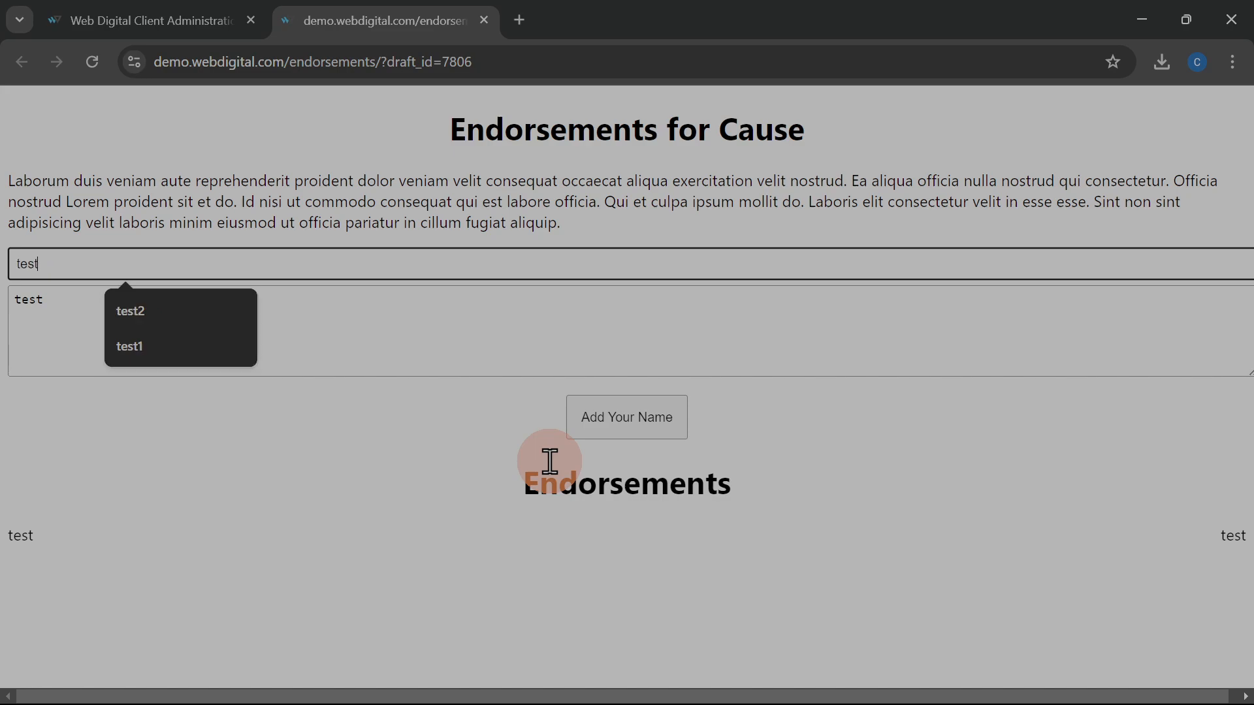
key("BackSpace")
type("Testy")
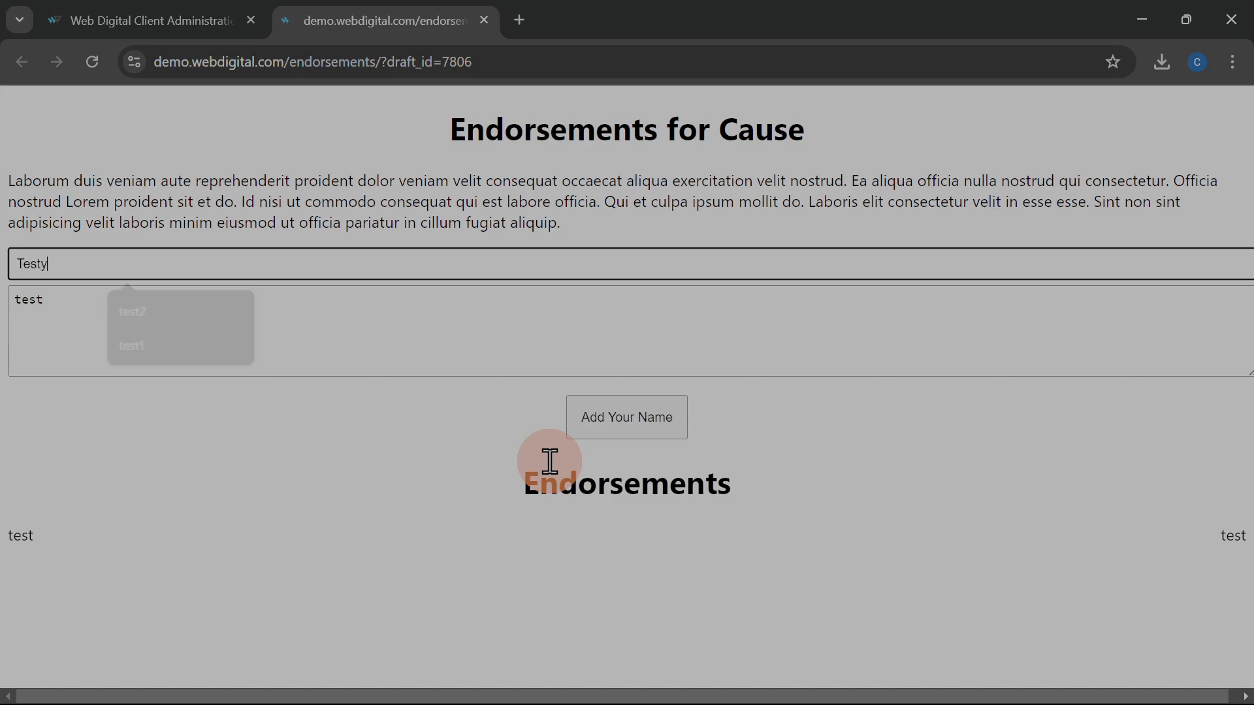
key("Tab")
key("shift+Tab")
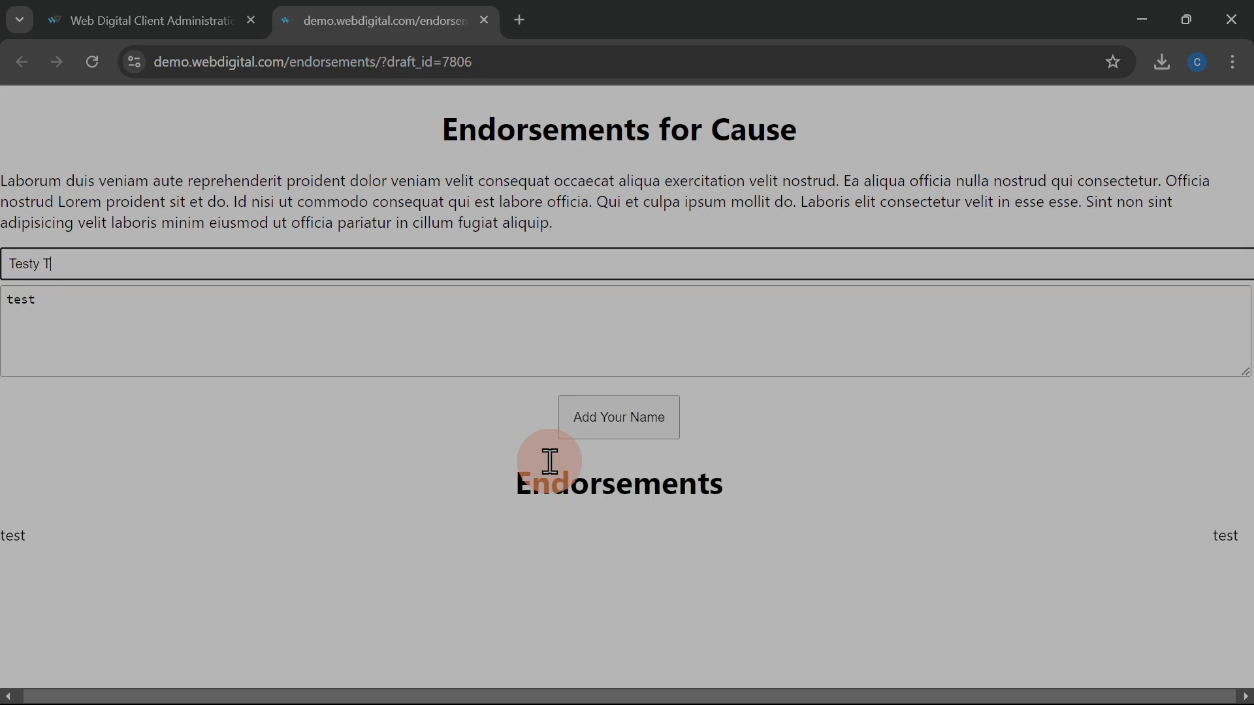
type("Tester")
key("Tab")
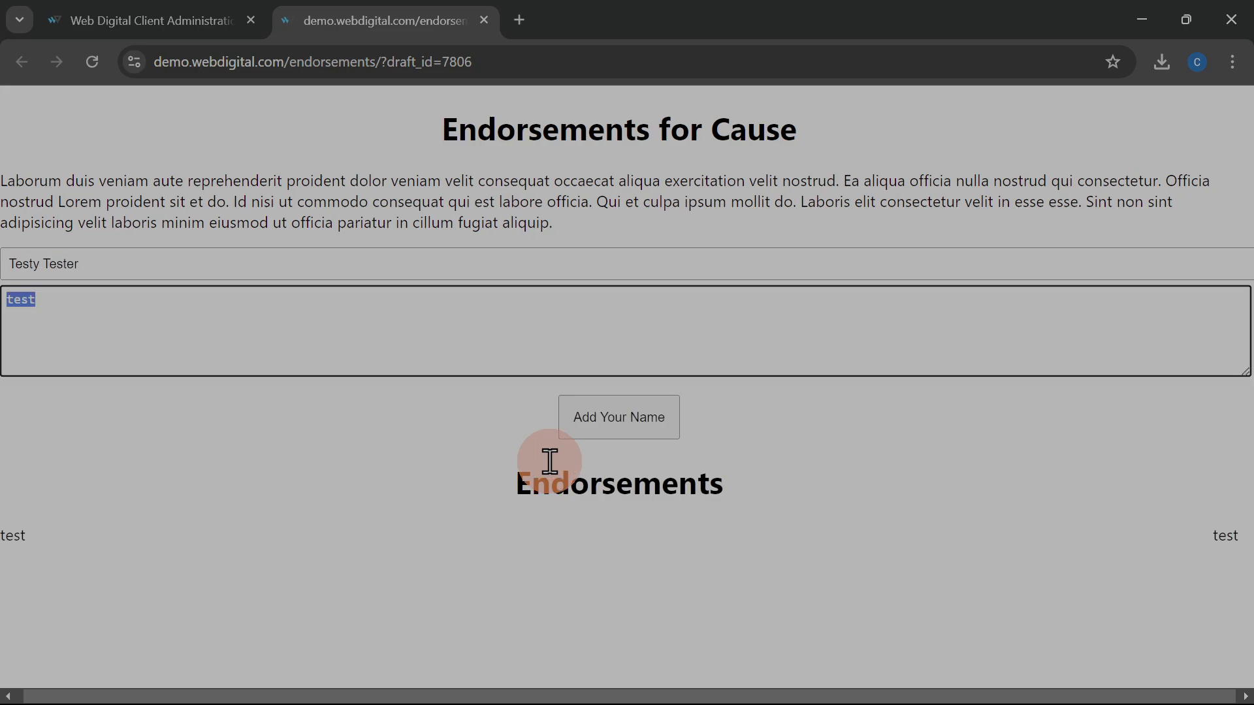
left_click(635, 431)
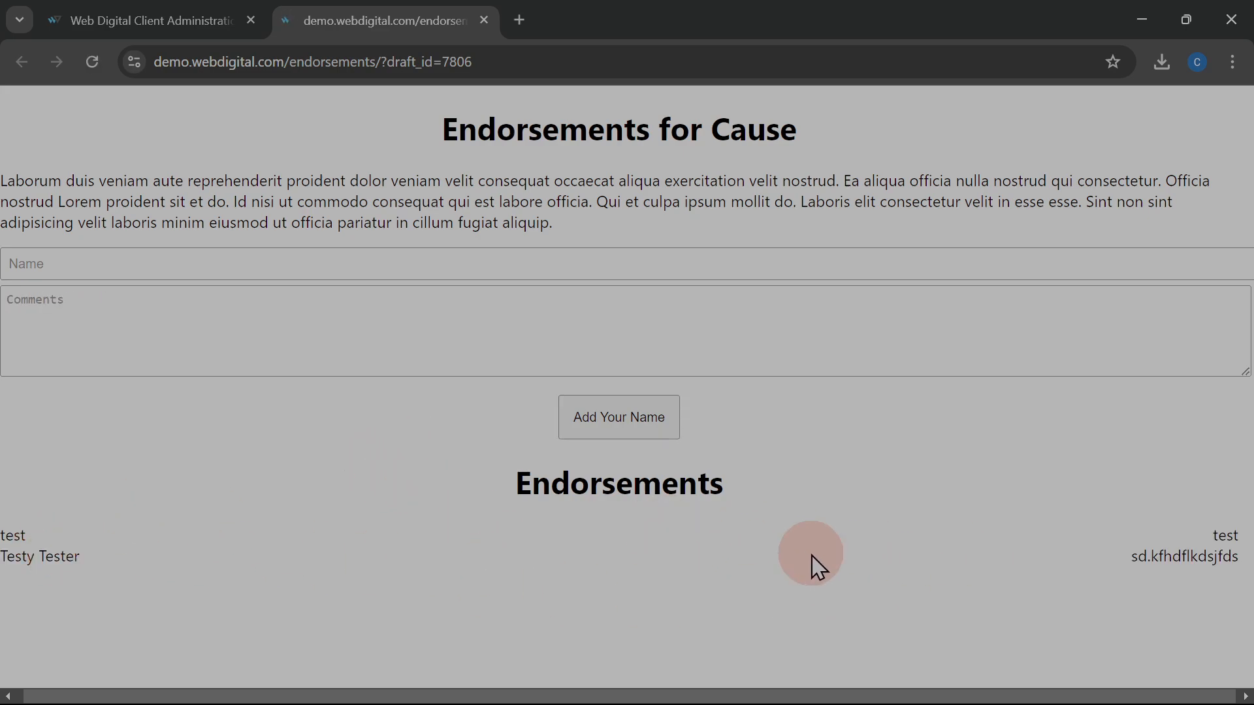
Close the website editor and examine the rows of the endorsements table in the test SQL database, comparing them with the preview
left_click(232, 16)
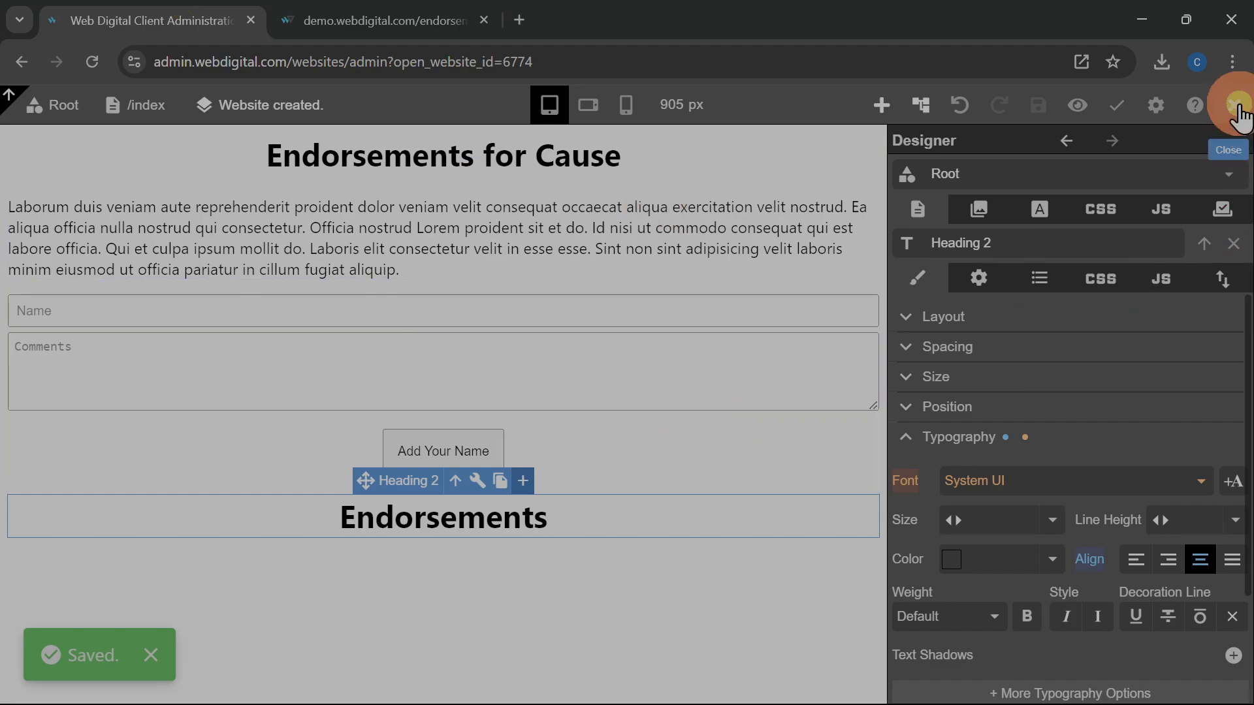
left_click(1234, 105)
left_click(581, 139)
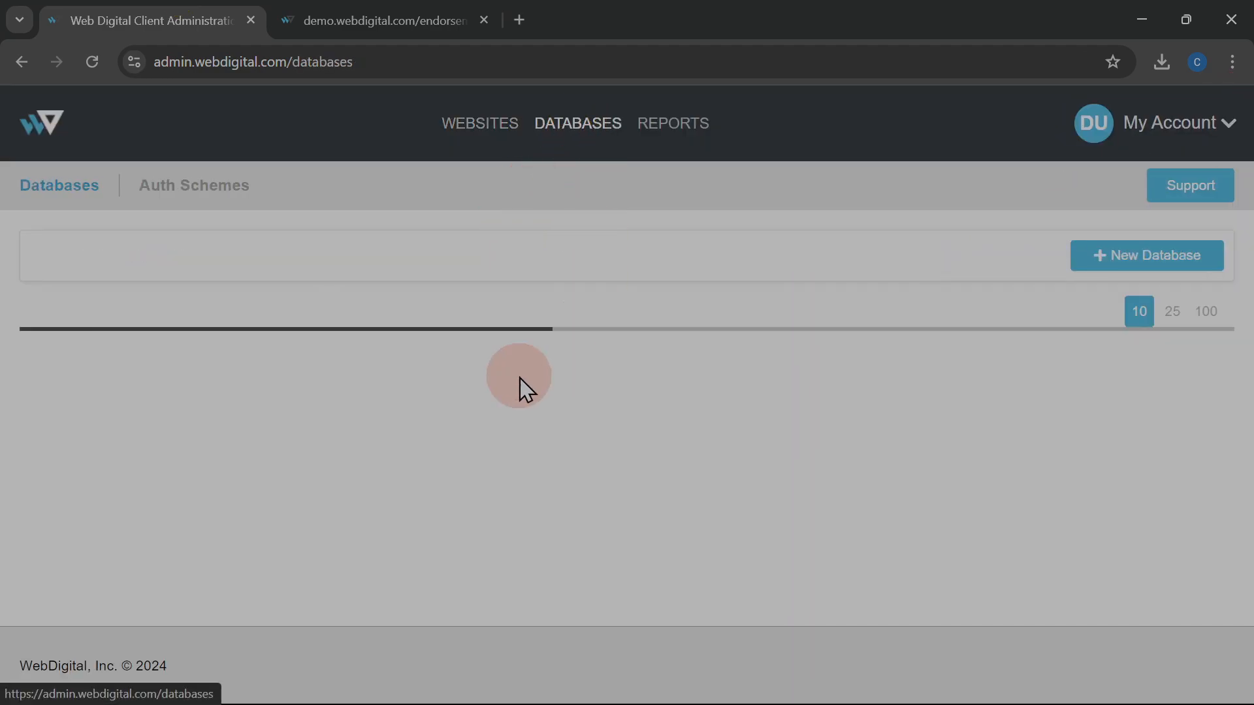
left_click(438, 394)
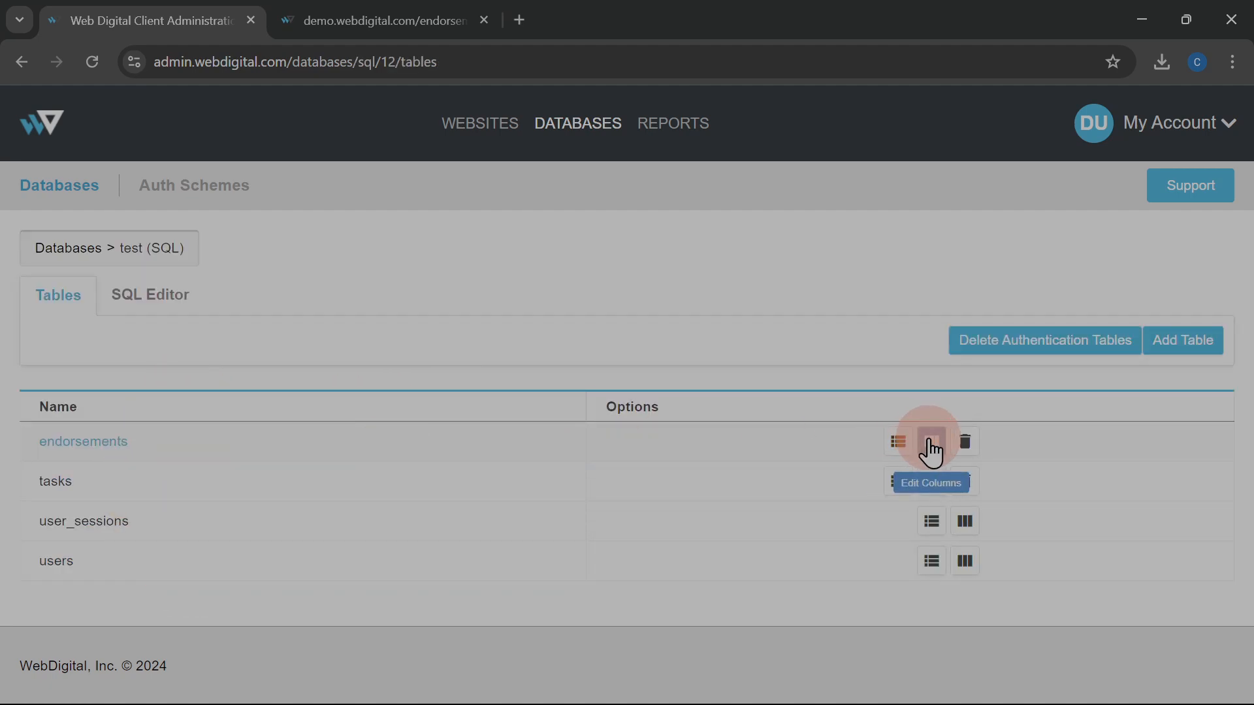
left_click(898, 443)
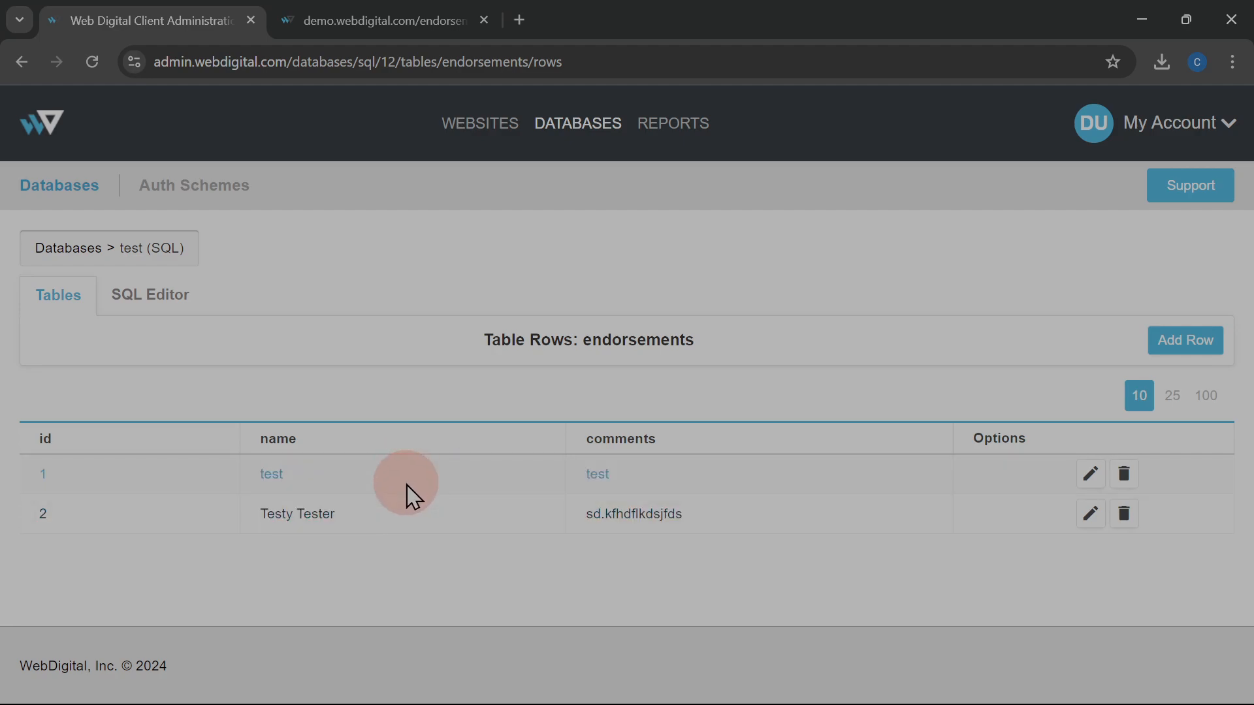
left_click(381, 14)
left_click(144, 8)
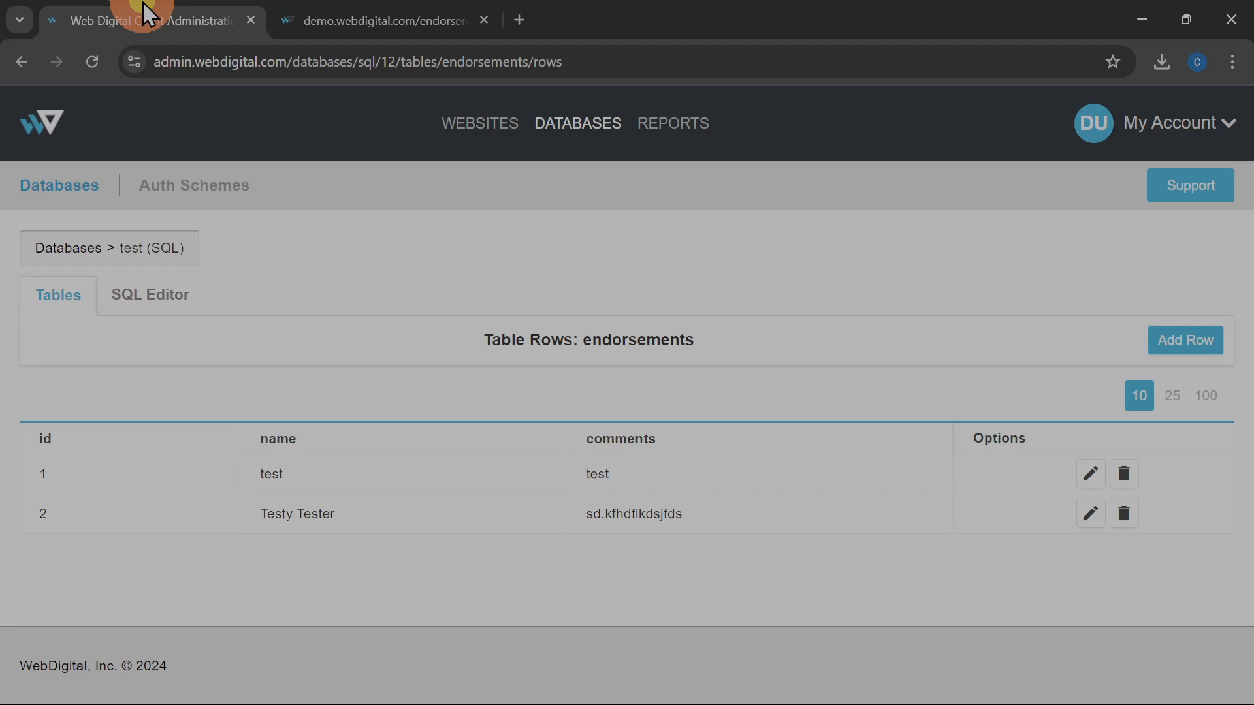
Reopen the endorsements website in the editor, then commit and publish it with the message "initial release"
left_click(473, 125)
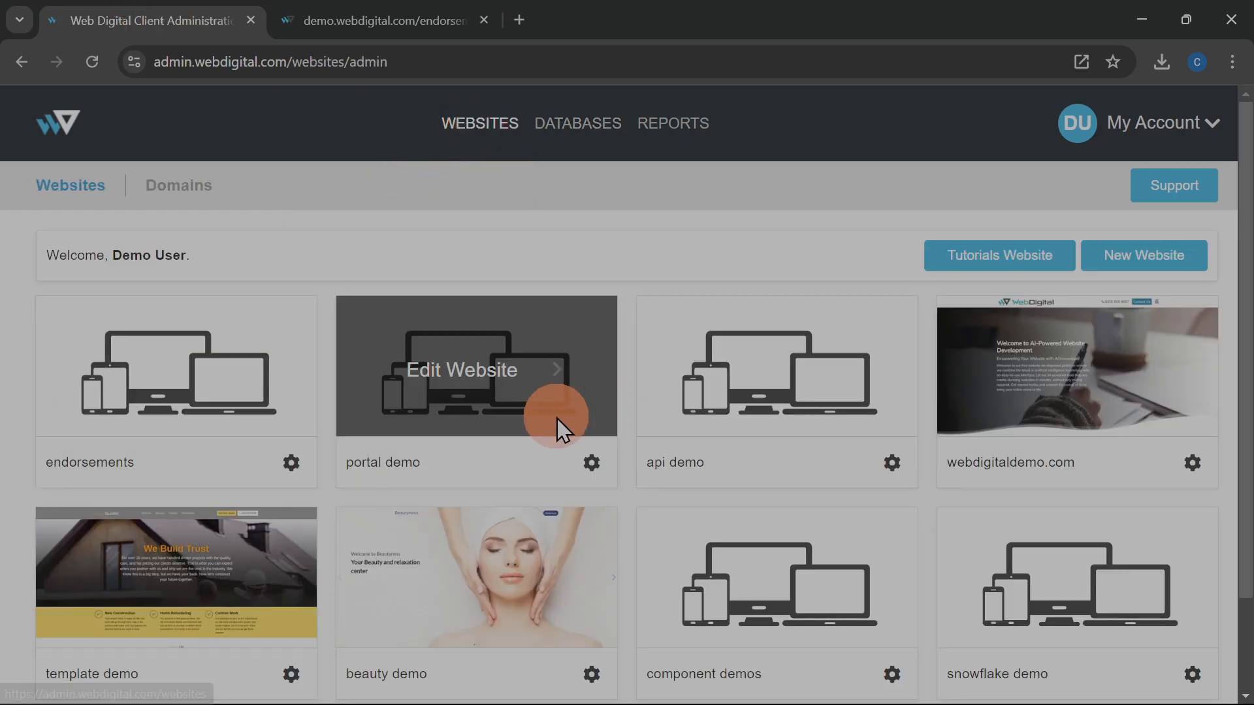
left_click(159, 394)
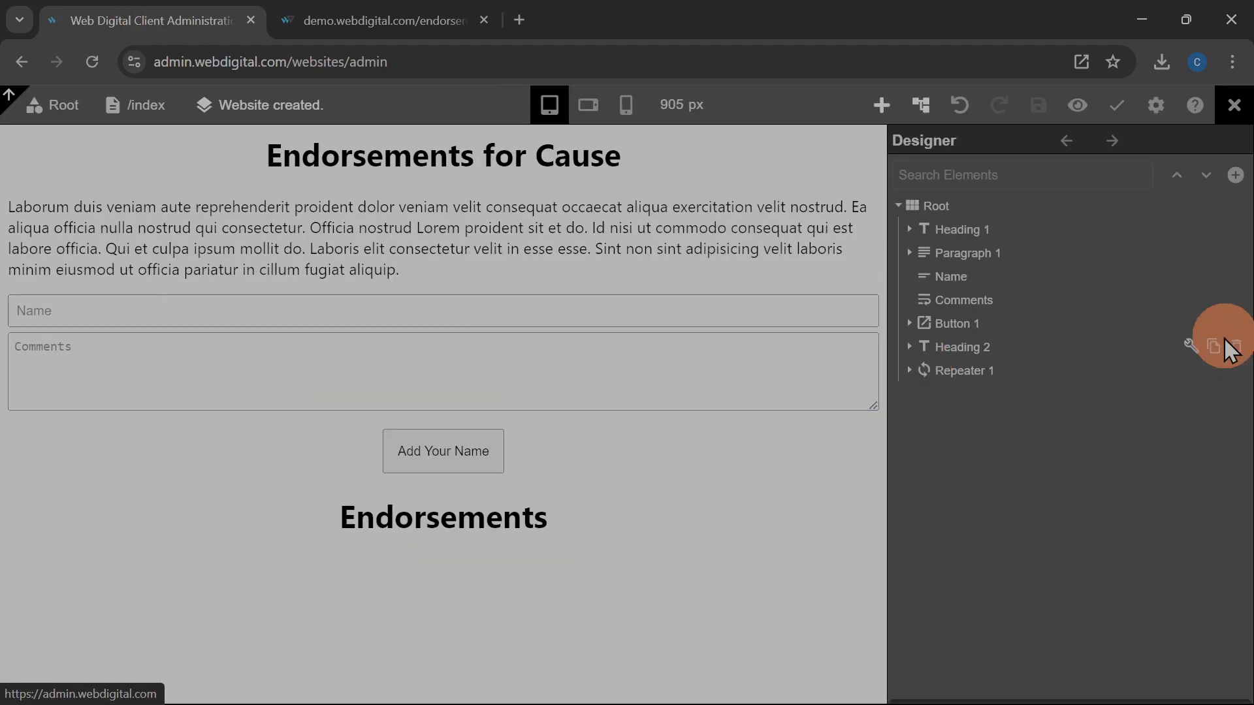
left_click(1118, 107)
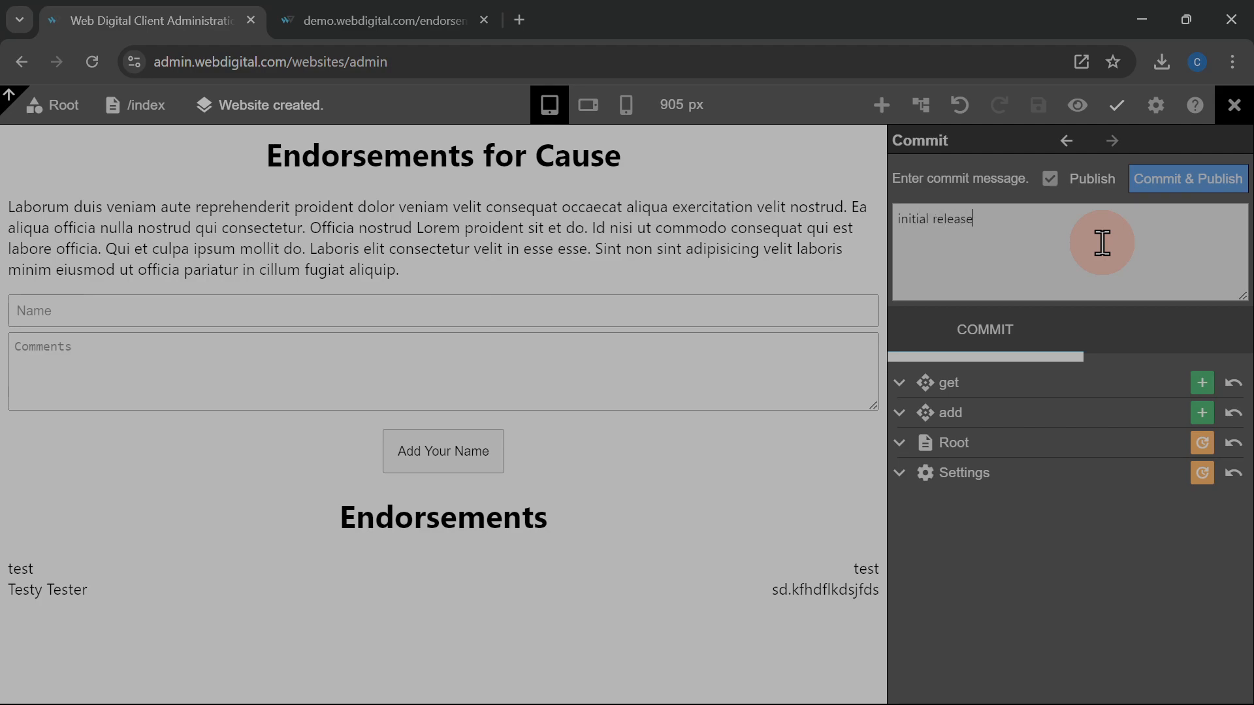
left_click(1189, 179)
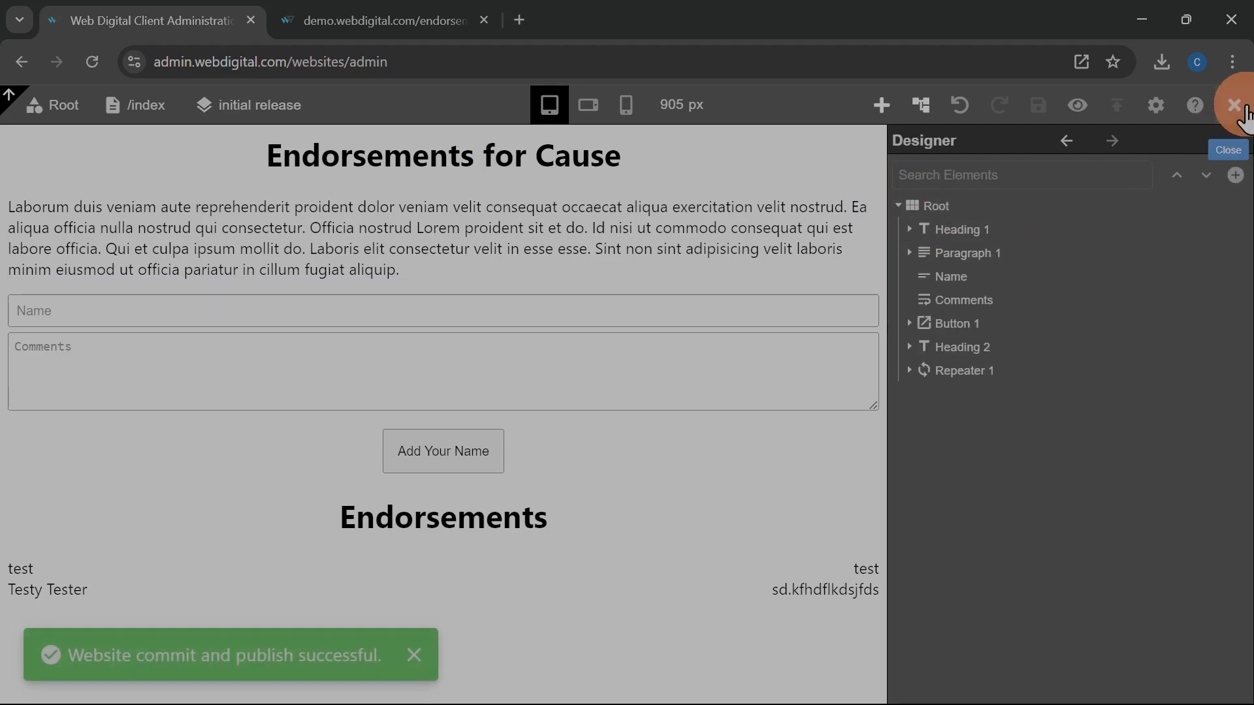
Close the editor, open the endorsements website's general settings, and view the published site and its address
left_click(1236, 106)
left_click(288, 464)
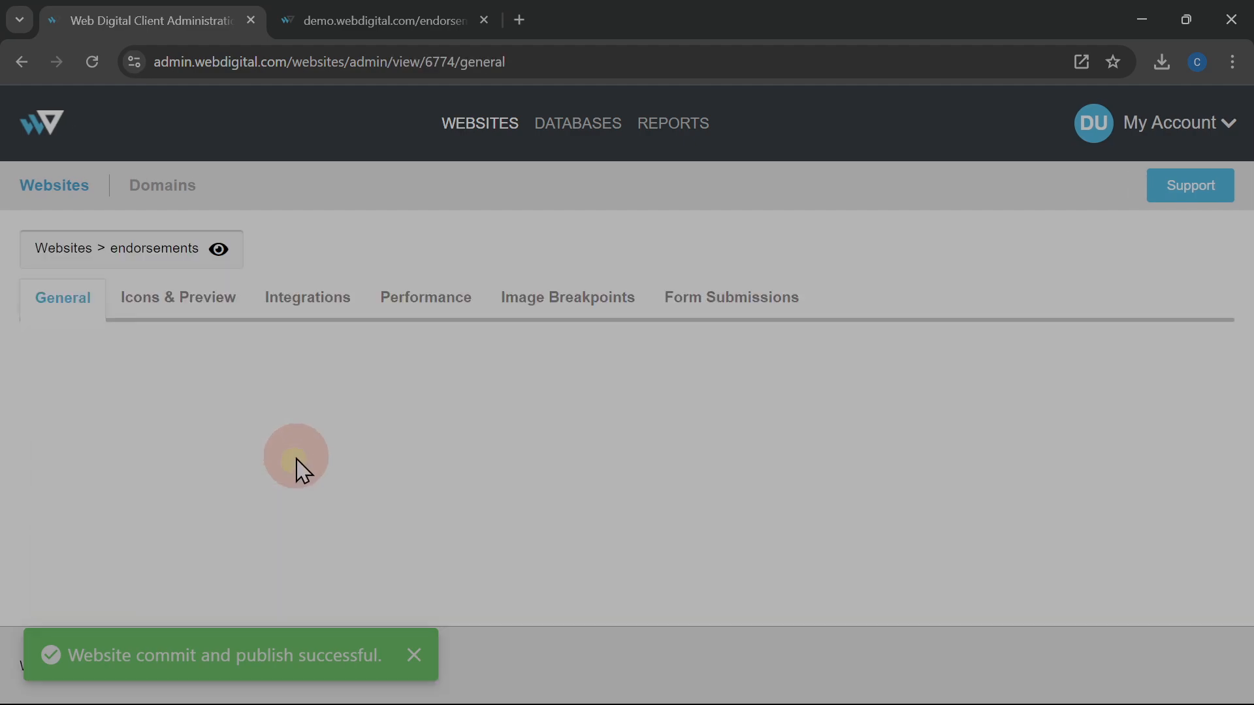
left_click(221, 250)
left_click(327, 61)
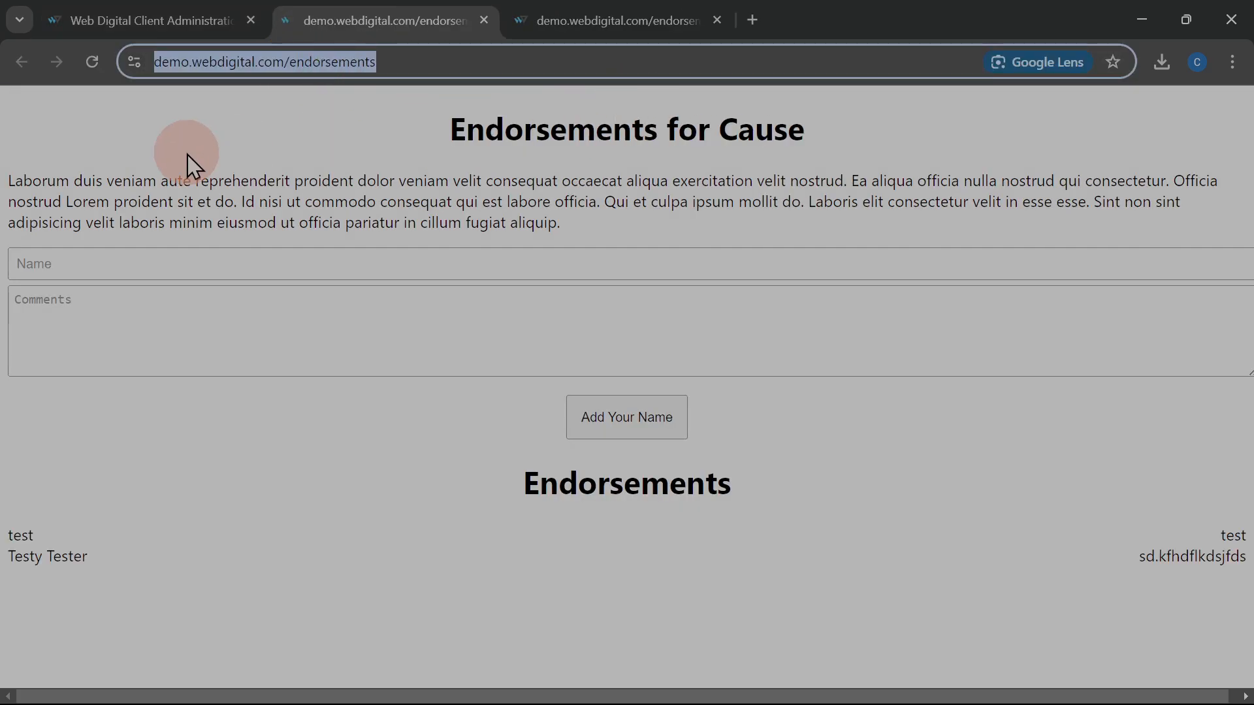